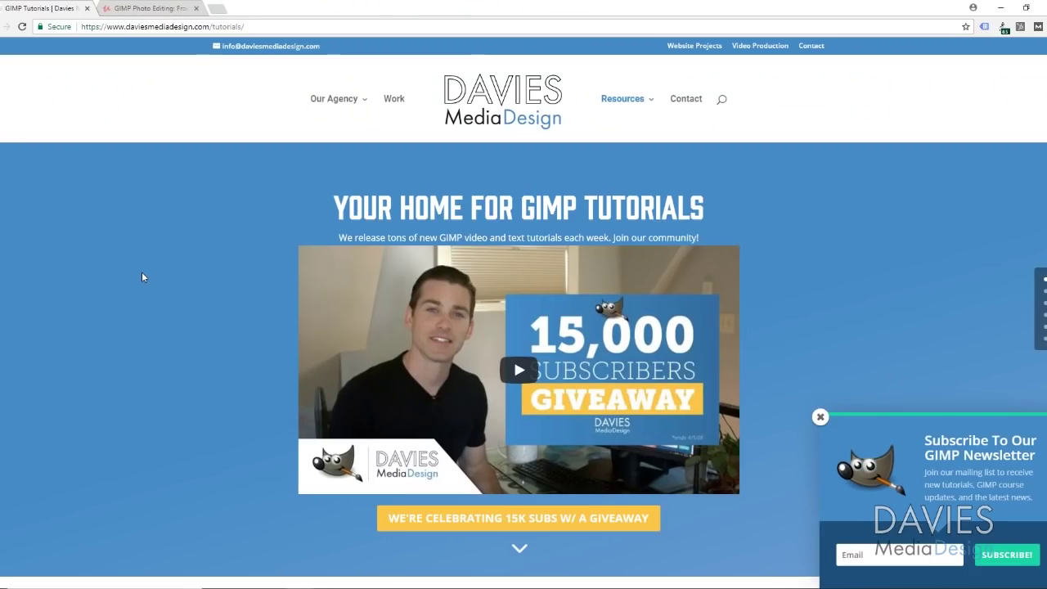
Look through the GIMP tutorials page from the introduction down to the text tutorials section, and switch to the GIMP photo editing course page
scroll(131, 287, down, 7)
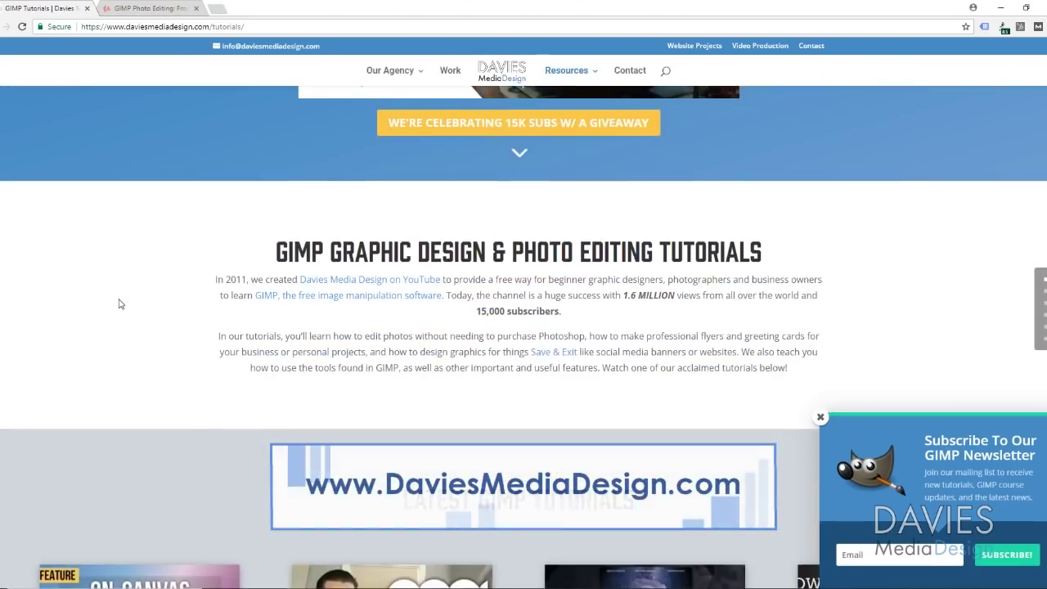
scroll(120, 305, down, 2)
scroll(238, 339, down, 9)
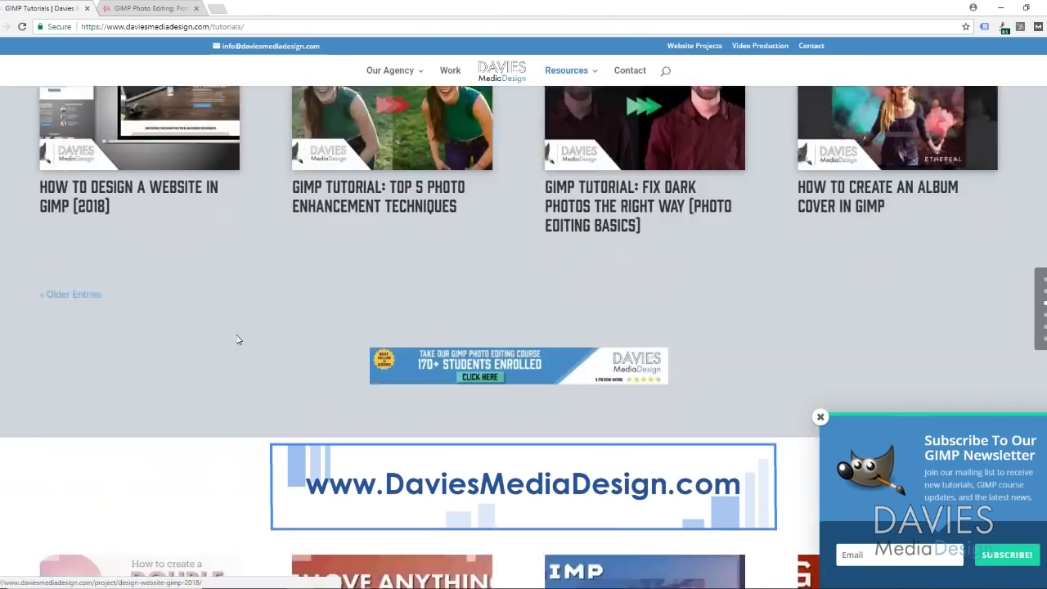
scroll(237, 339, down, 8)
scroll(236, 339, up, 2)
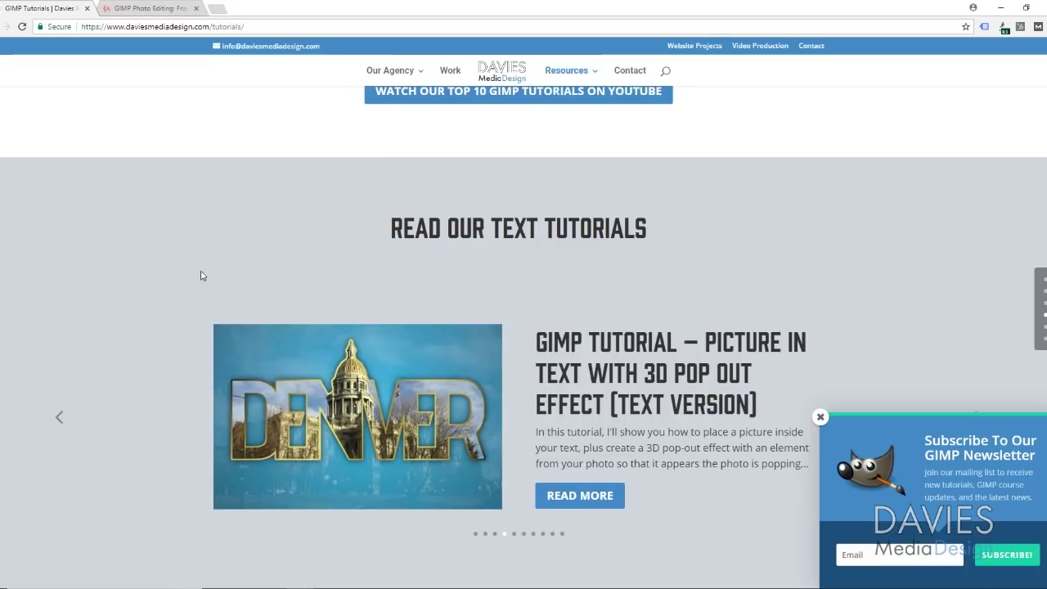
key(ctrl+Tab)
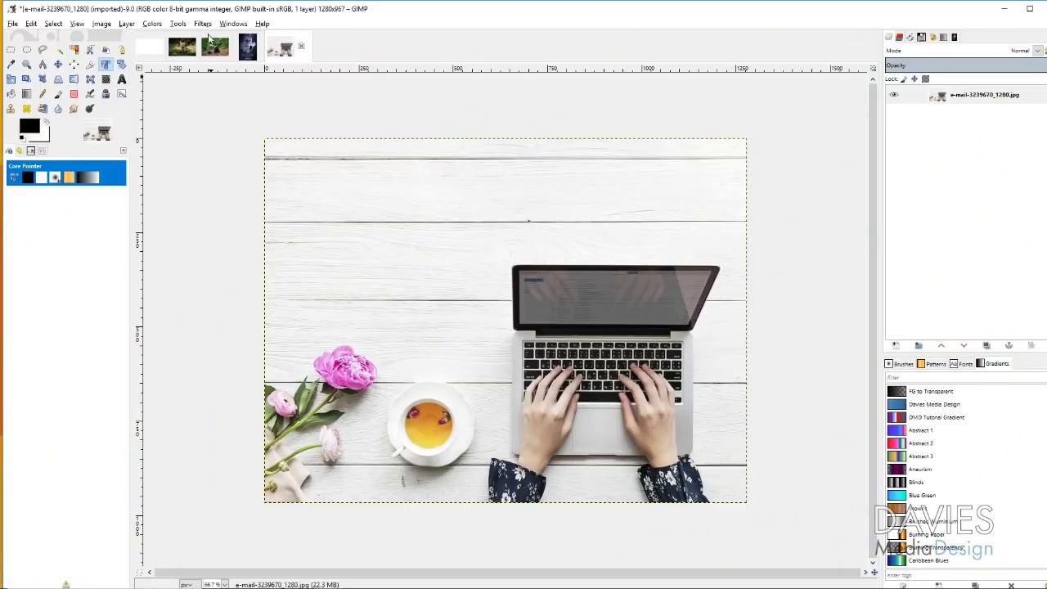
Switch to the moose photo, show the Unified Transform tool's options, and copy the photo's layer to the clipboard
click(211, 45)
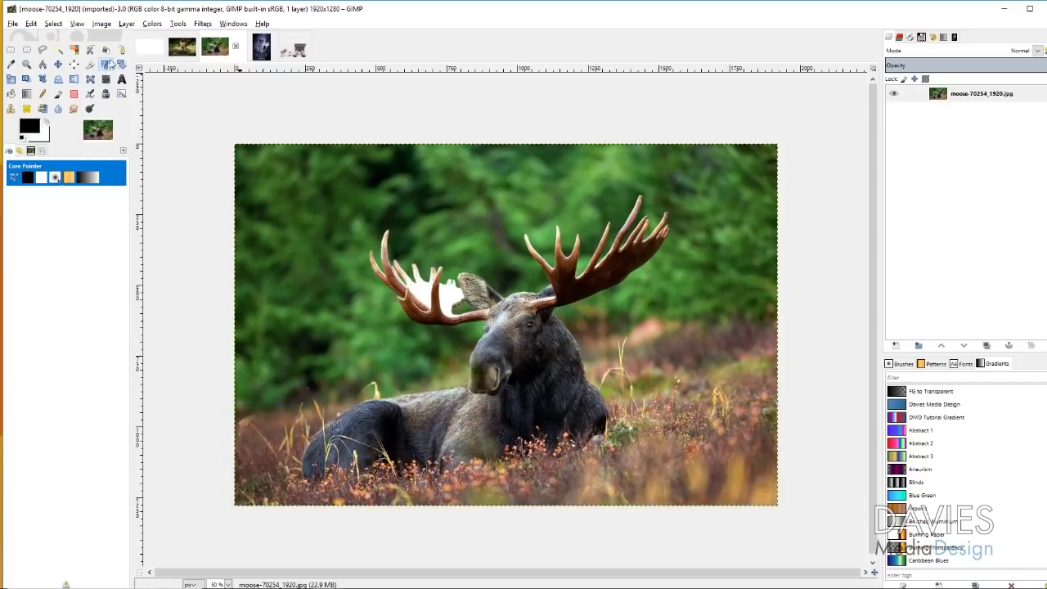
click(43, 151)
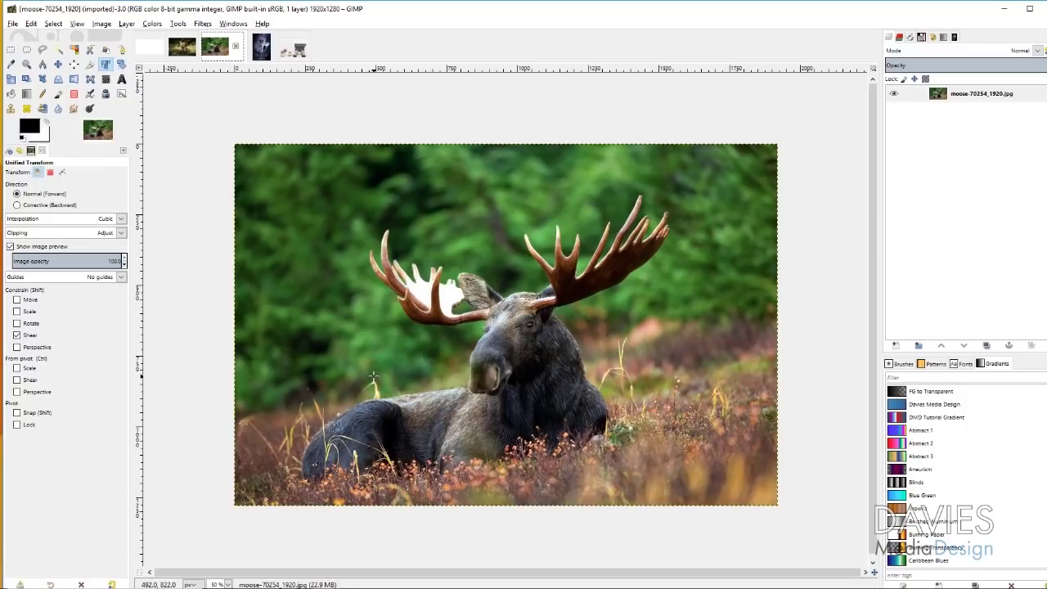
click(15, 25)
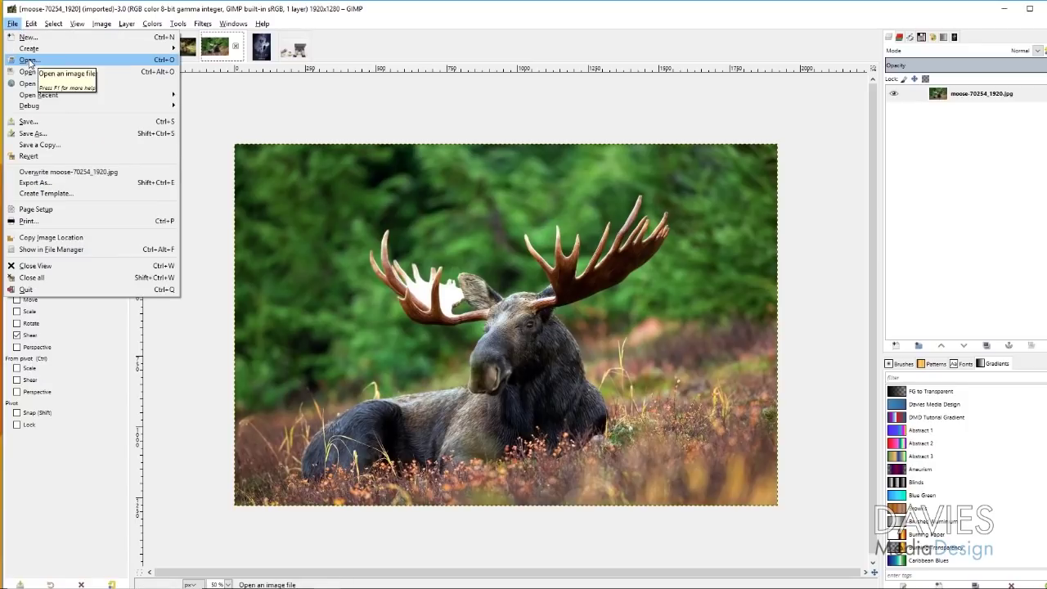
click(15, 23)
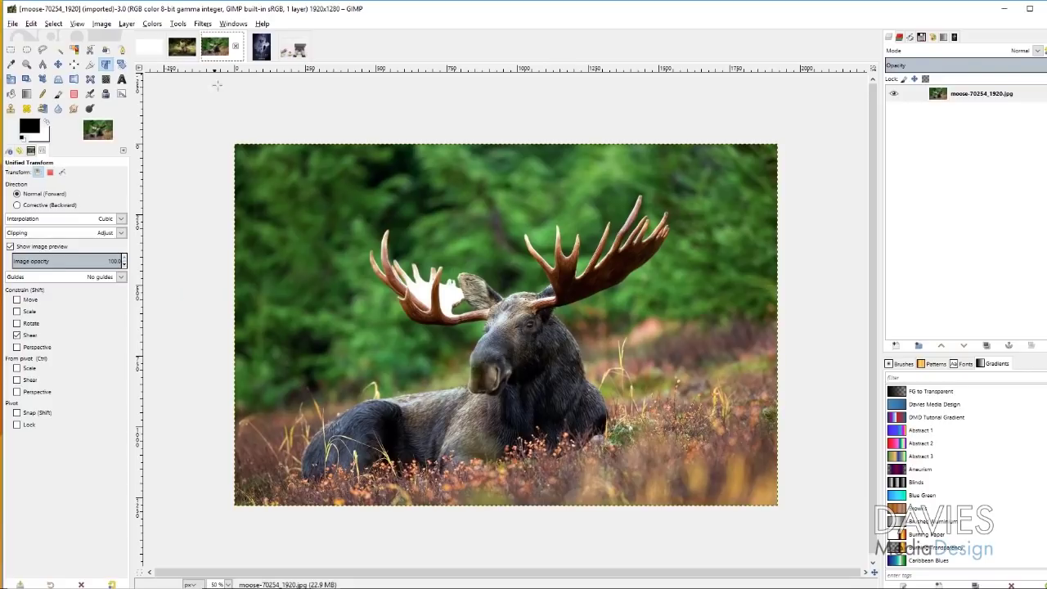
click(31, 25)
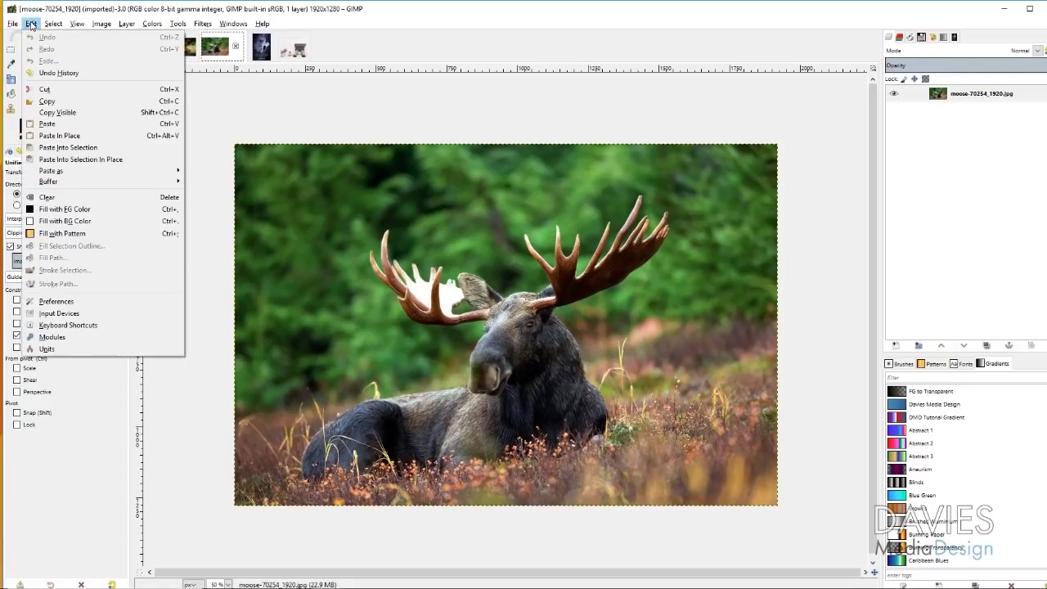
click(61, 101)
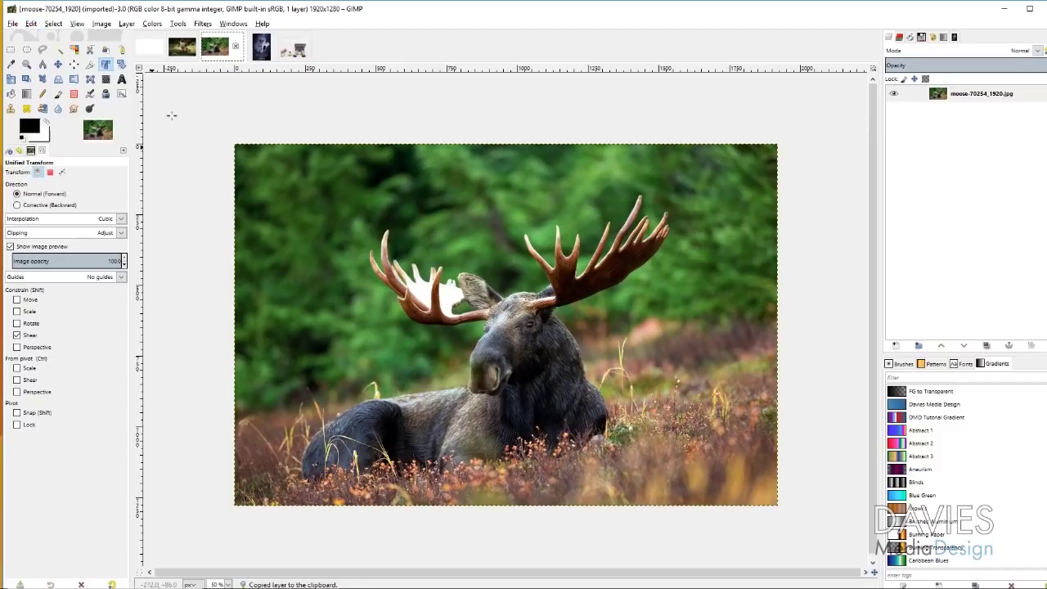
Paste the copied moose photo into the laptop image and convert the floating selection into a new layer
click(296, 50)
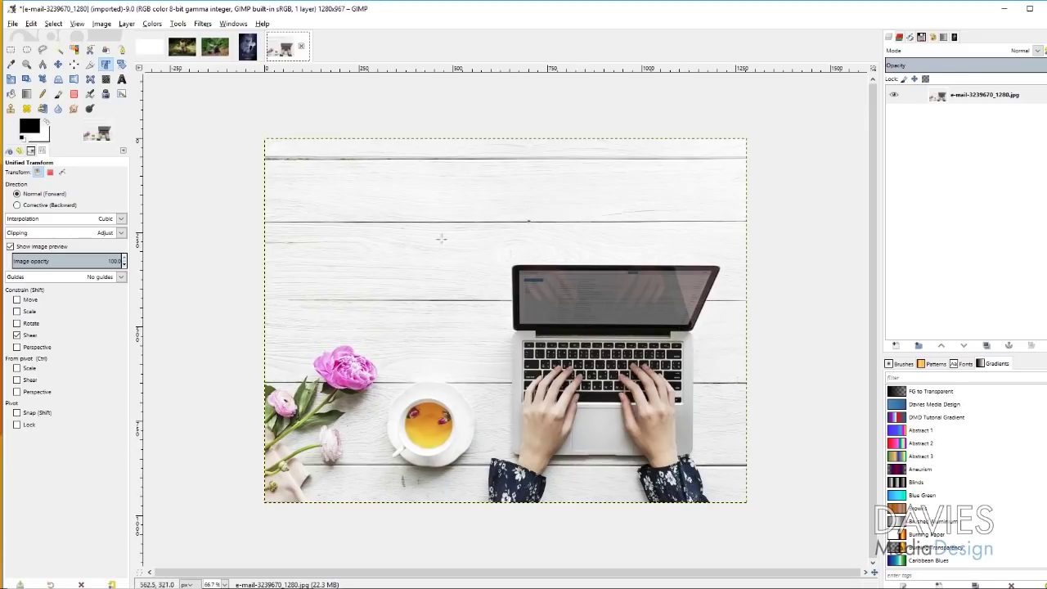
click(32, 23)
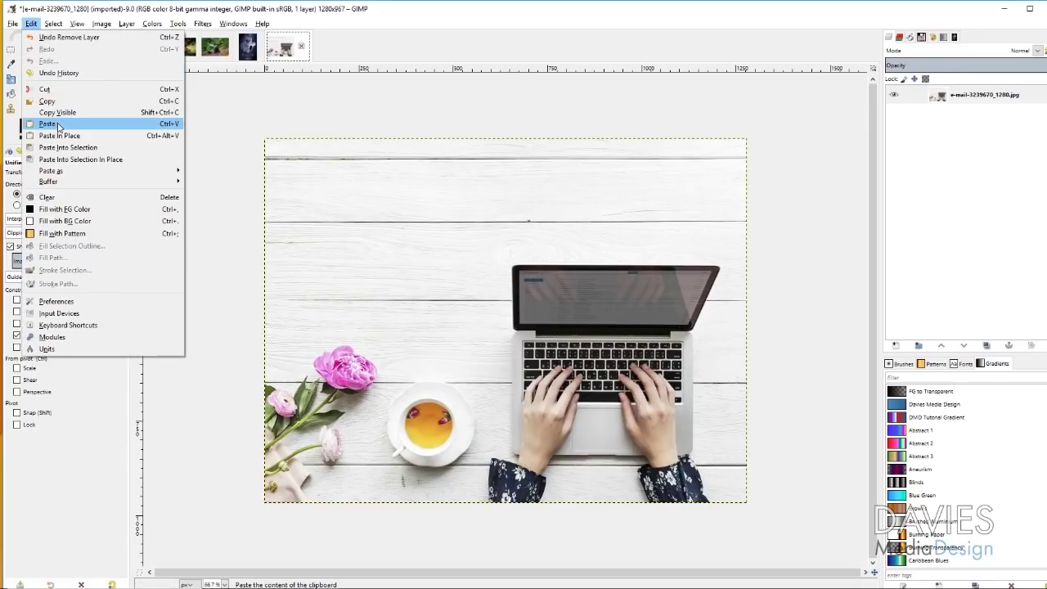
click(51, 124)
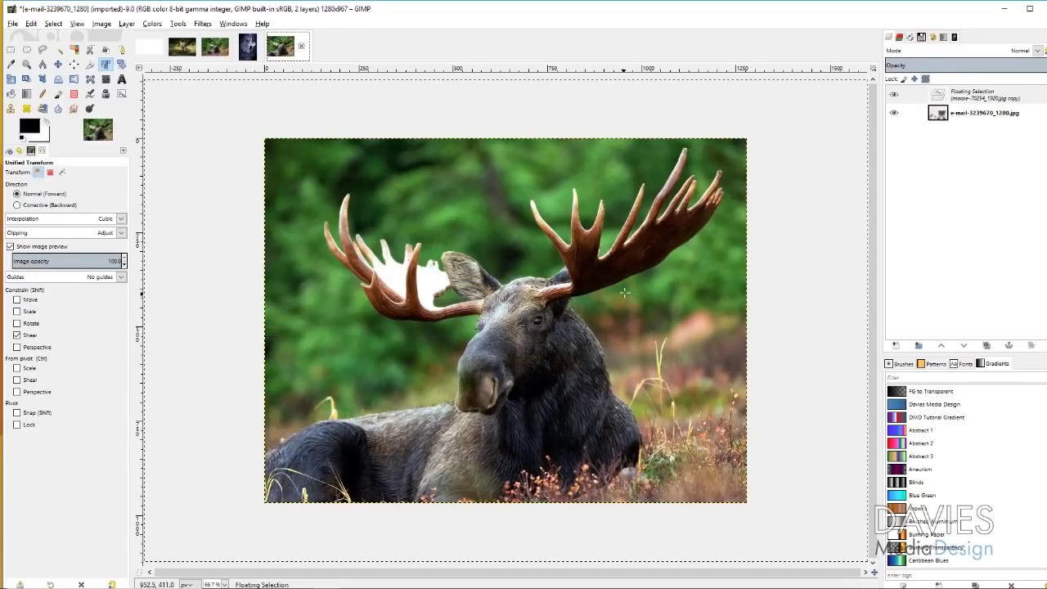
click(941, 95)
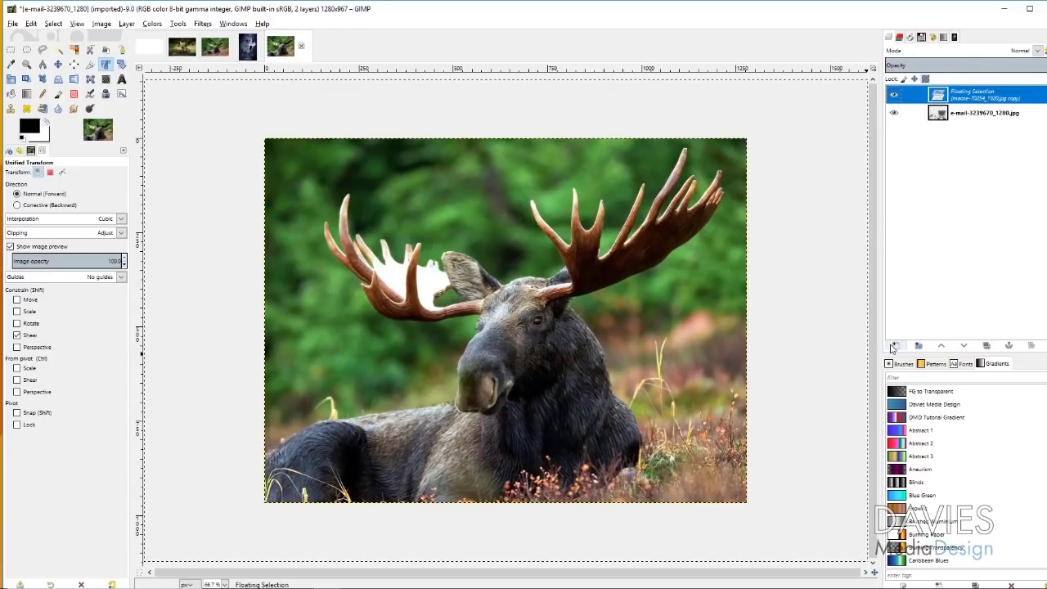
click(894, 346)
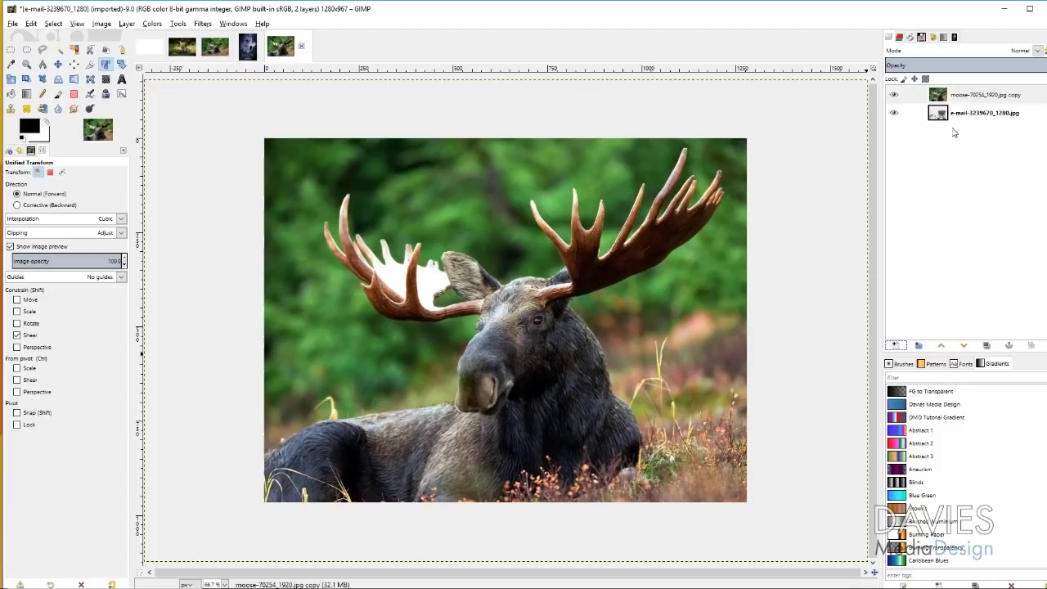
Rename the pasted layer as Moose
double_click(977, 95)
text(Mo)
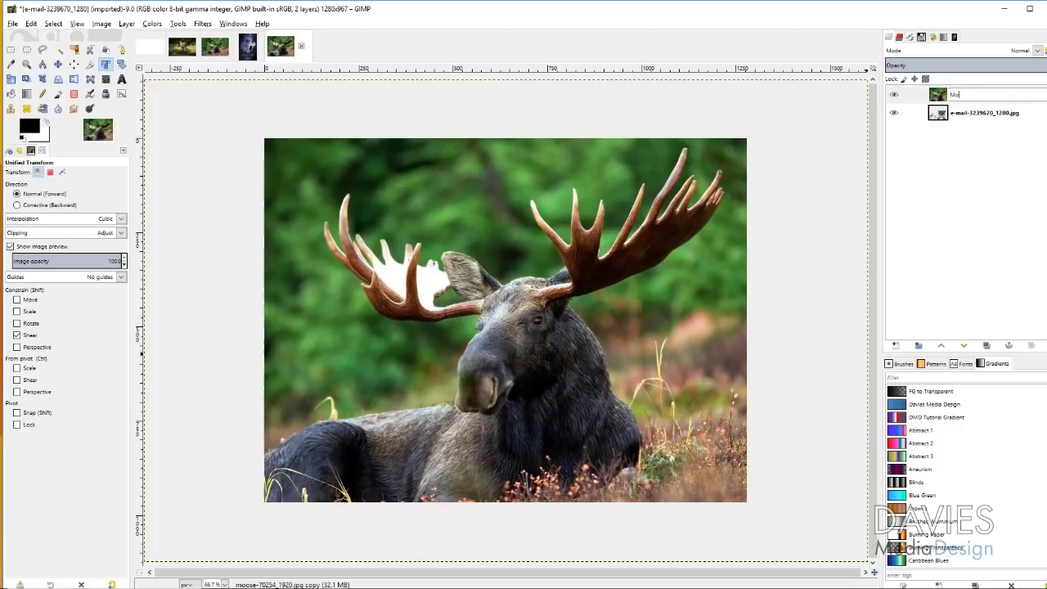
text(ose)
key(Return)
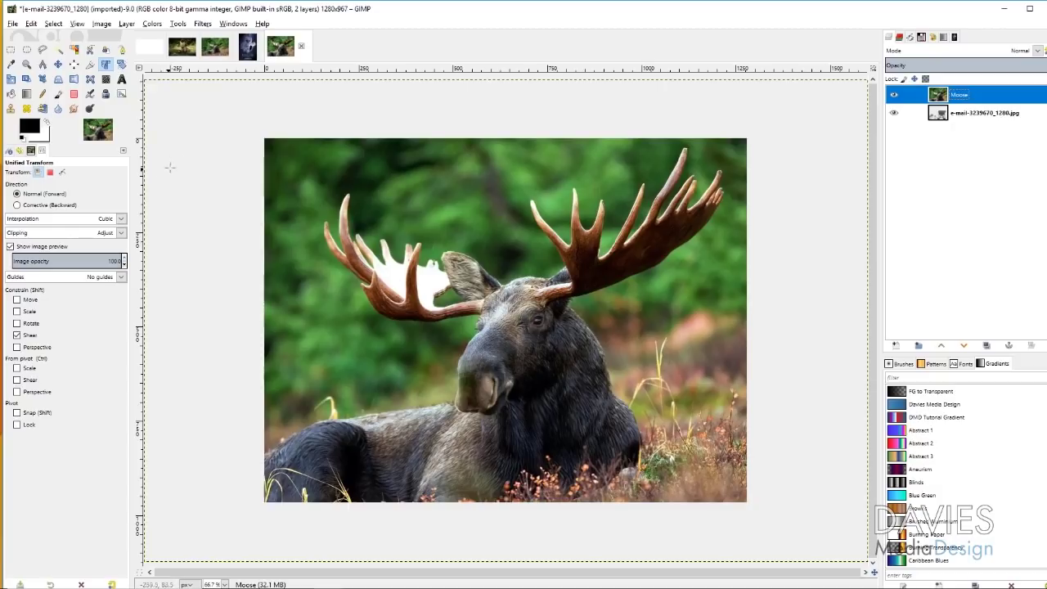
Start a Unified Transform on the Moose layer at 50% zoom so that all its transform handles are within view
click(314, 180)
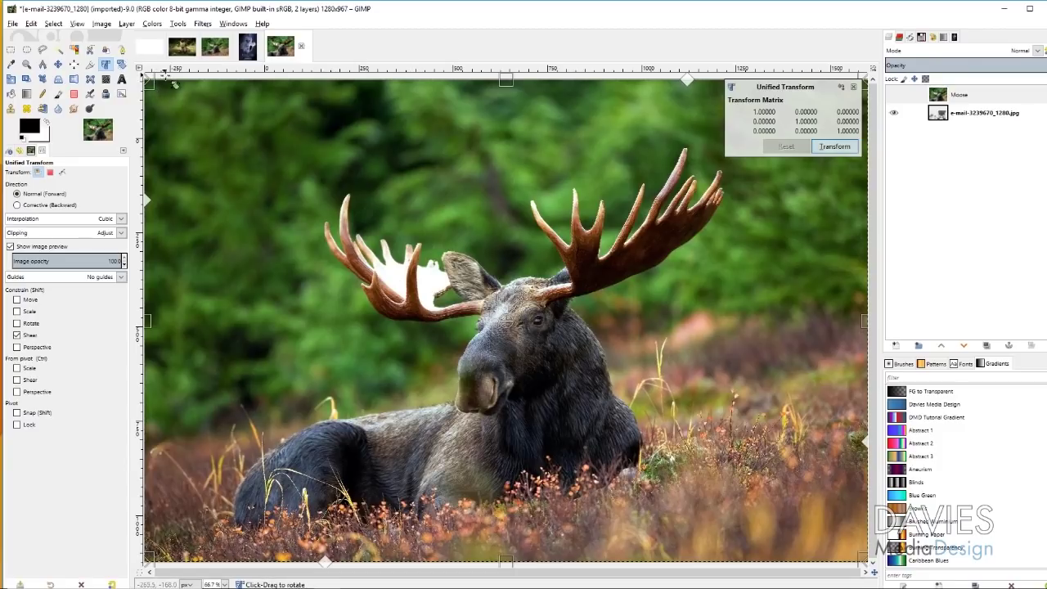
click(27, 64)
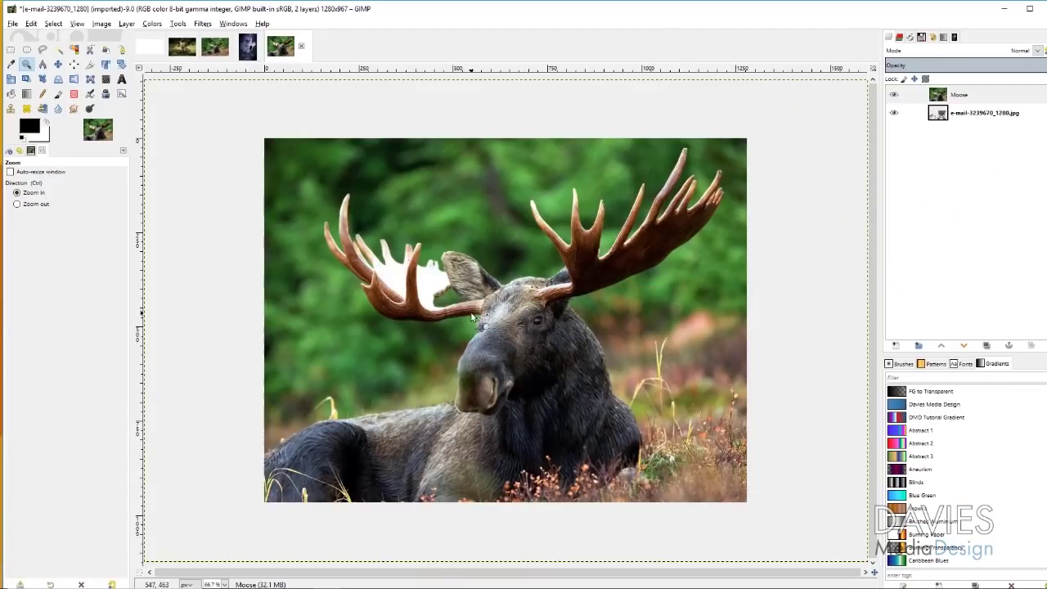
ctrl+click(504, 333)
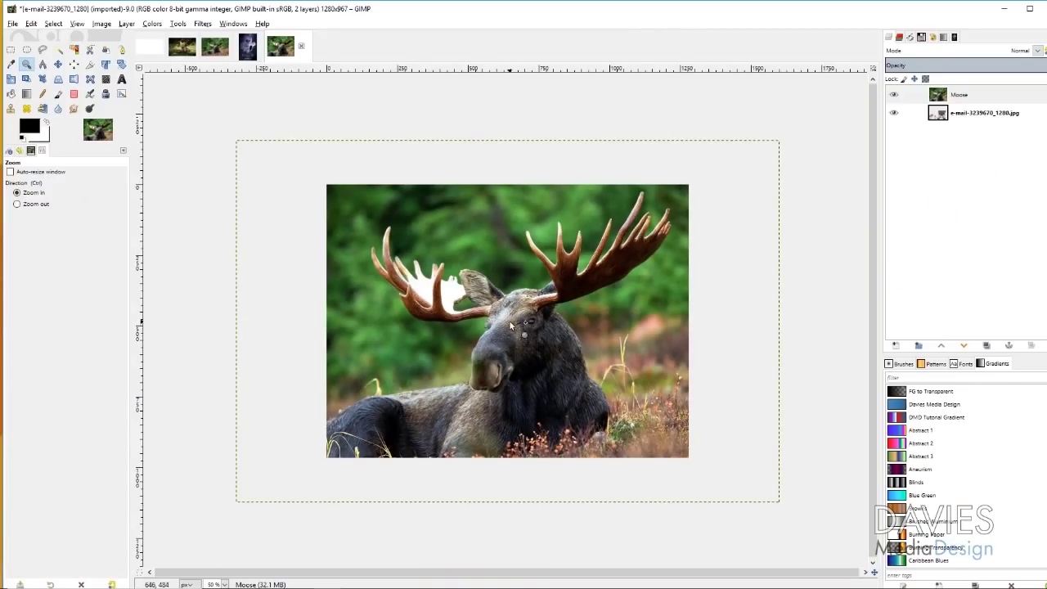
click(106, 63)
click(361, 223)
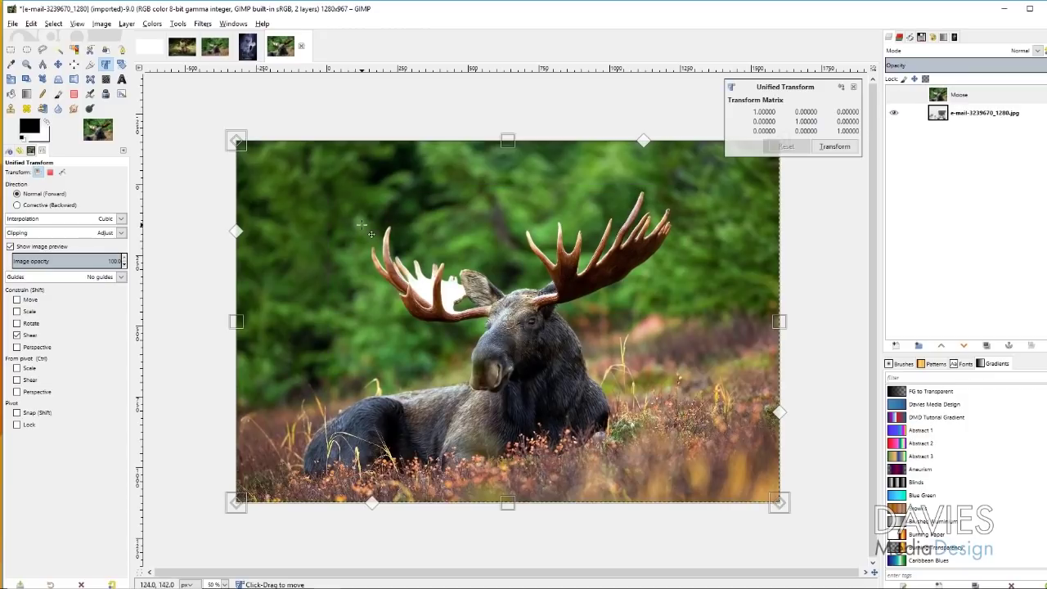
click(946, 95)
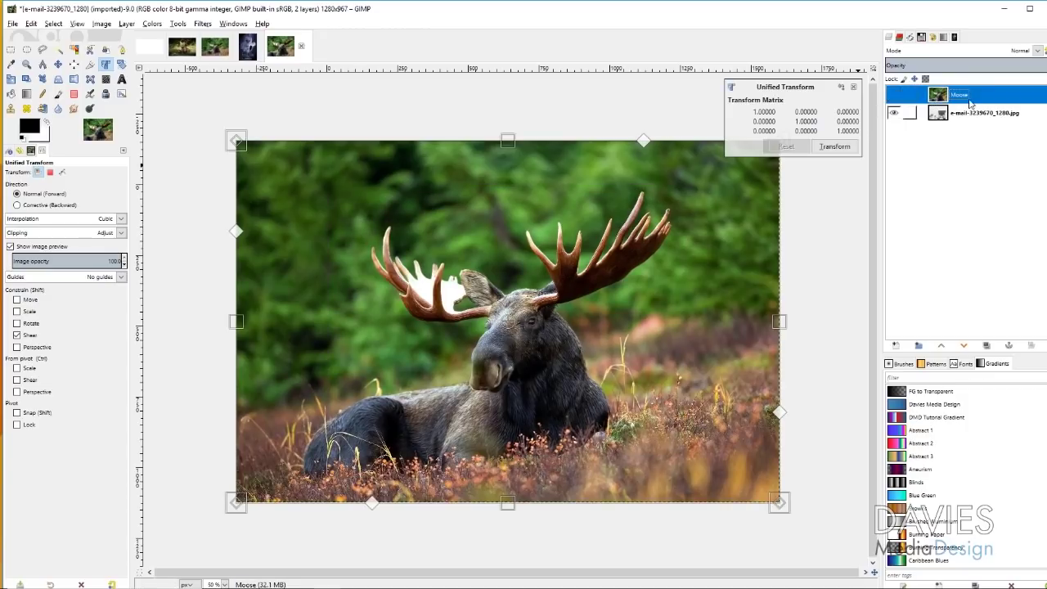
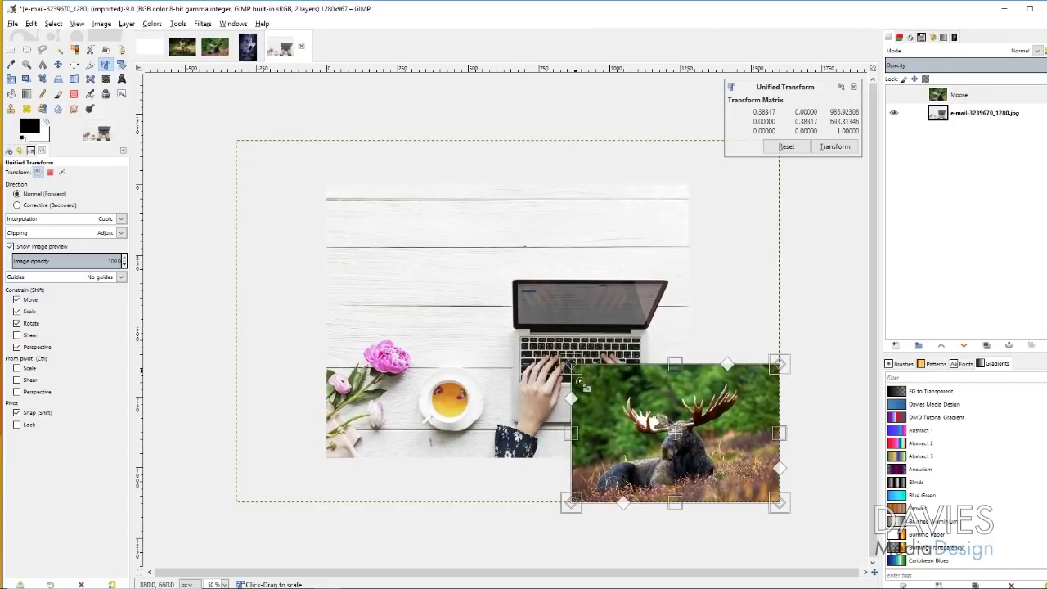
Shrink the Moose layer proportionally to about 25% of its original size and position it over the laptop's screen
drag(652, 420, 558, 305)
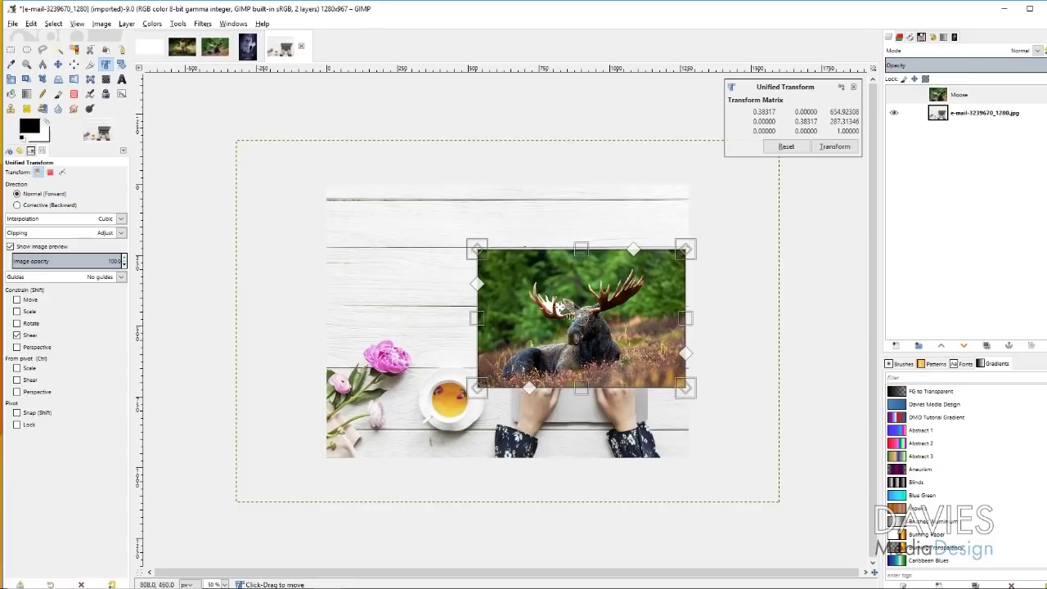
drag(539, 302, 607, 399)
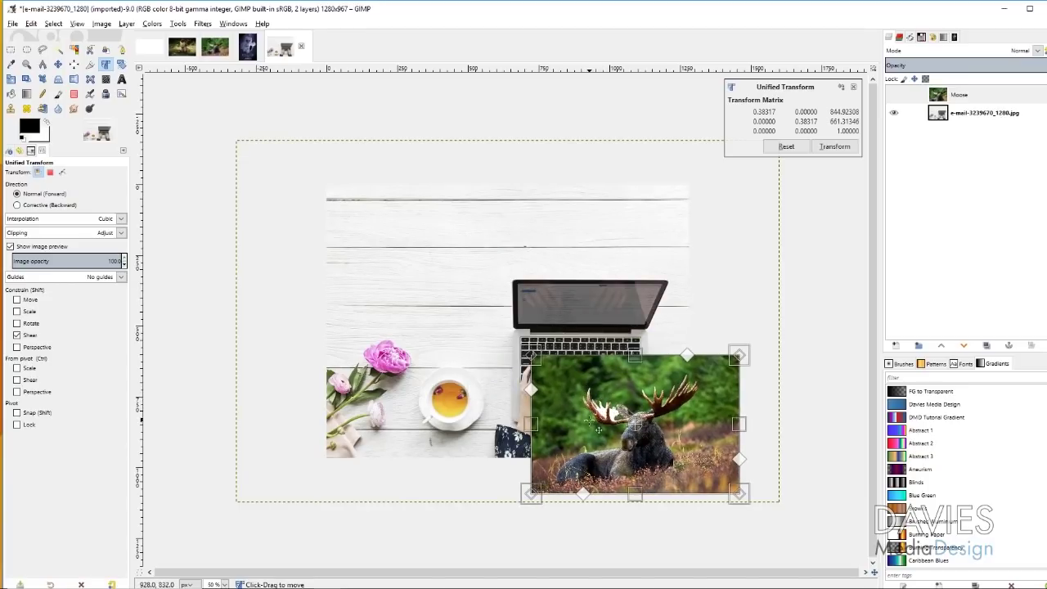
drag(587, 391, 543, 285)
drag(491, 260, 550, 315)
drag(609, 335, 576, 308)
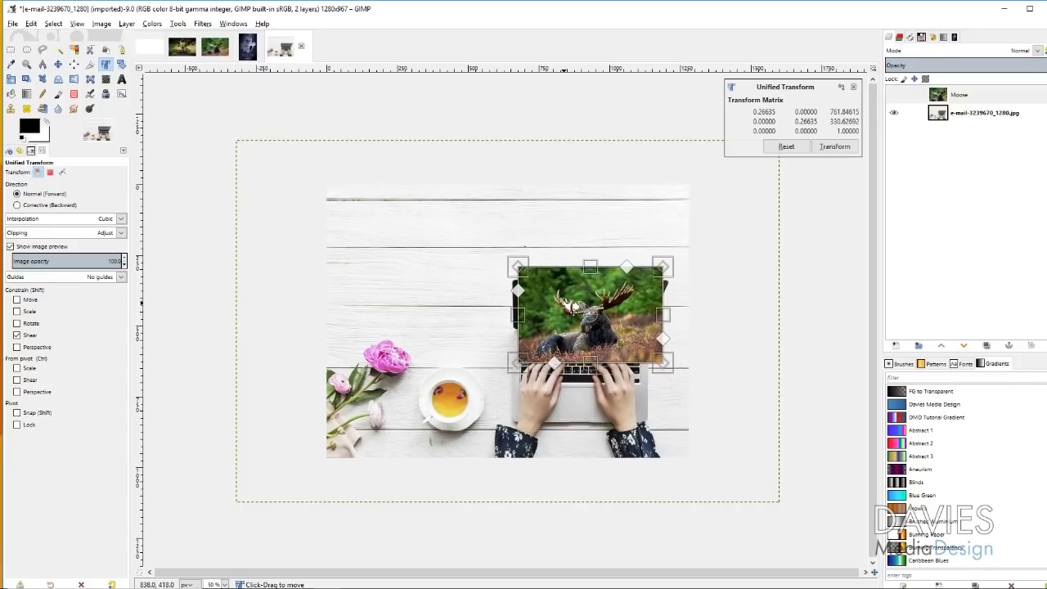
drag(519, 270, 526, 273)
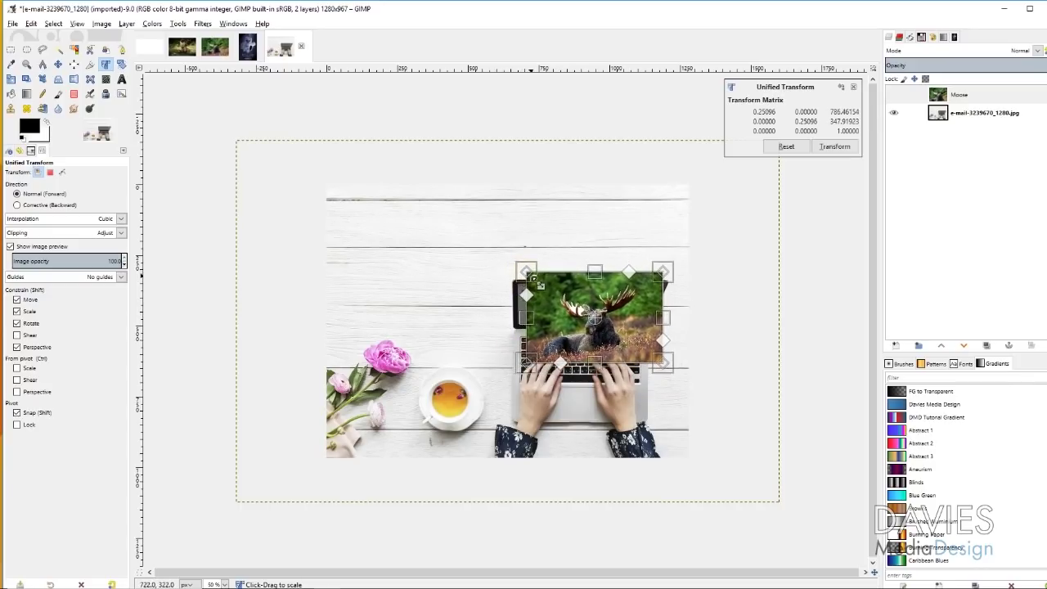
drag(576, 306, 566, 289)
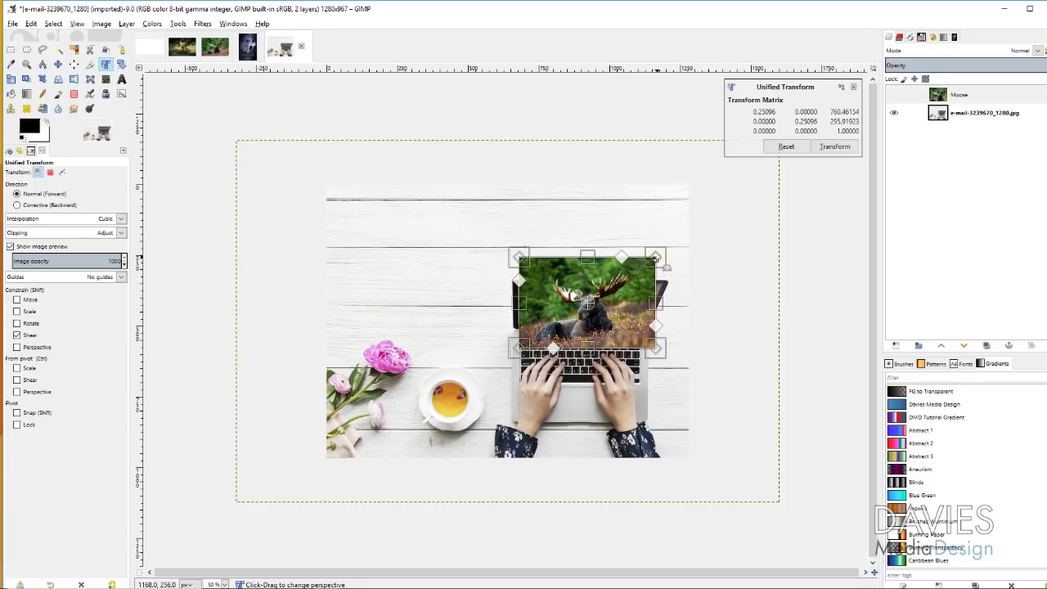
Distort the Moose layer's corners in perspective to match the laptop screen's corners, fine-tune the fit and apply the transform
drag(659, 260, 661, 288)
drag(520, 259, 517, 281)
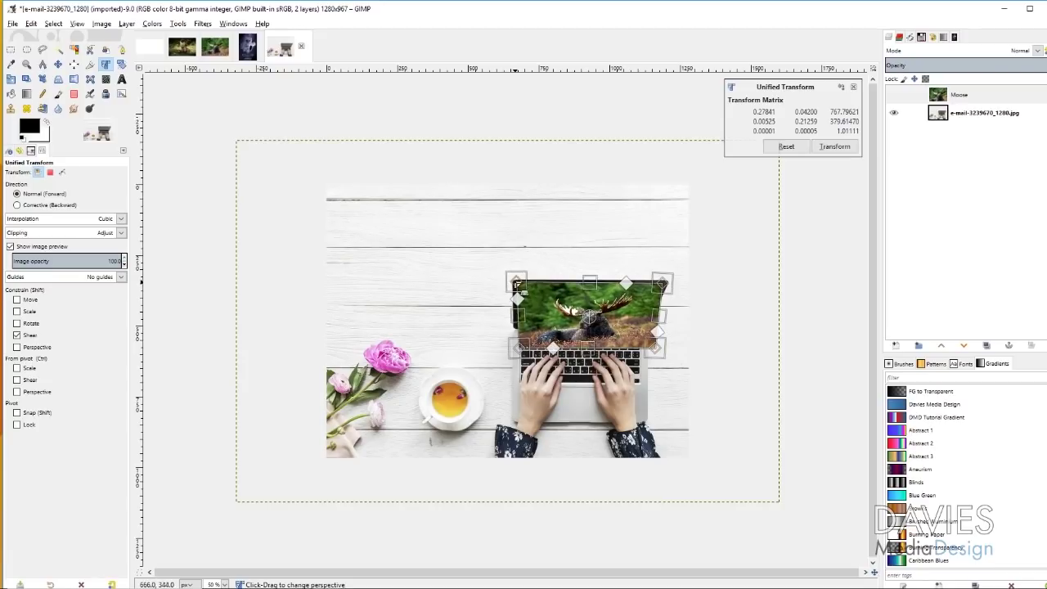
drag(517, 348, 516, 326)
drag(584, 337, 582, 327)
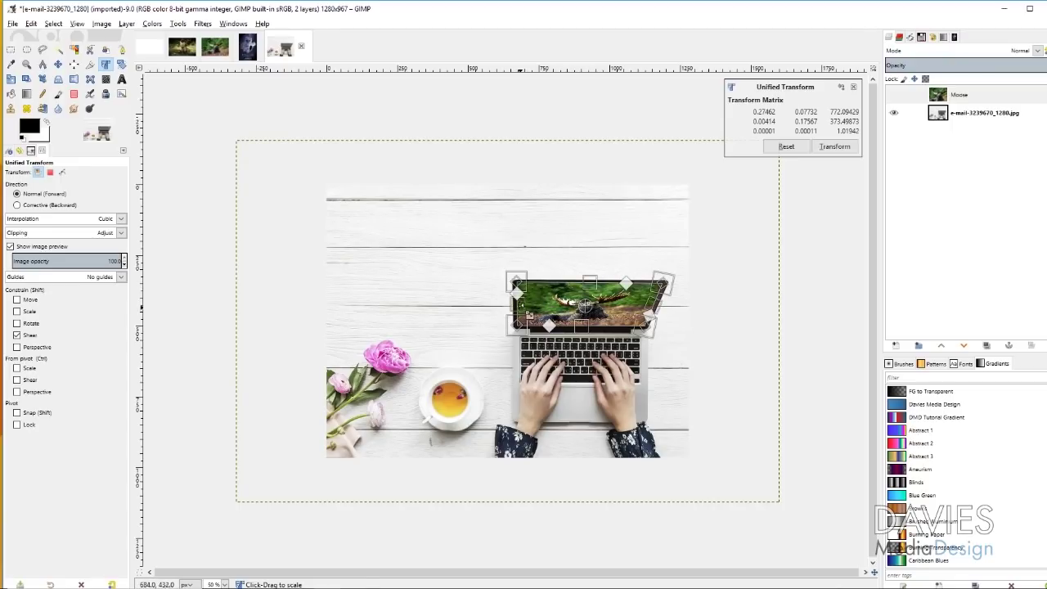
drag(517, 292, 490, 295)
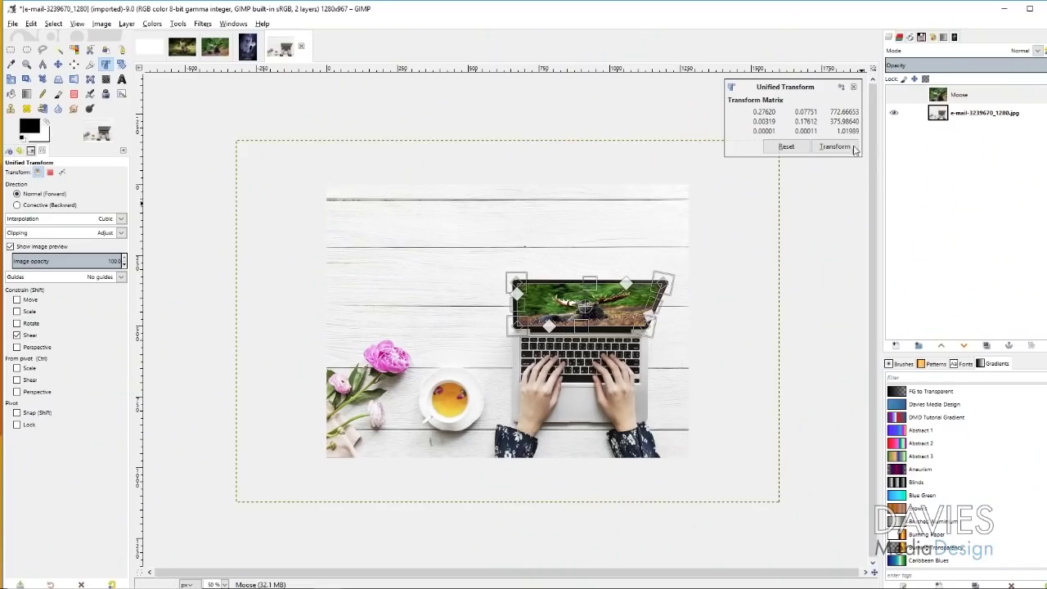
click(836, 147)
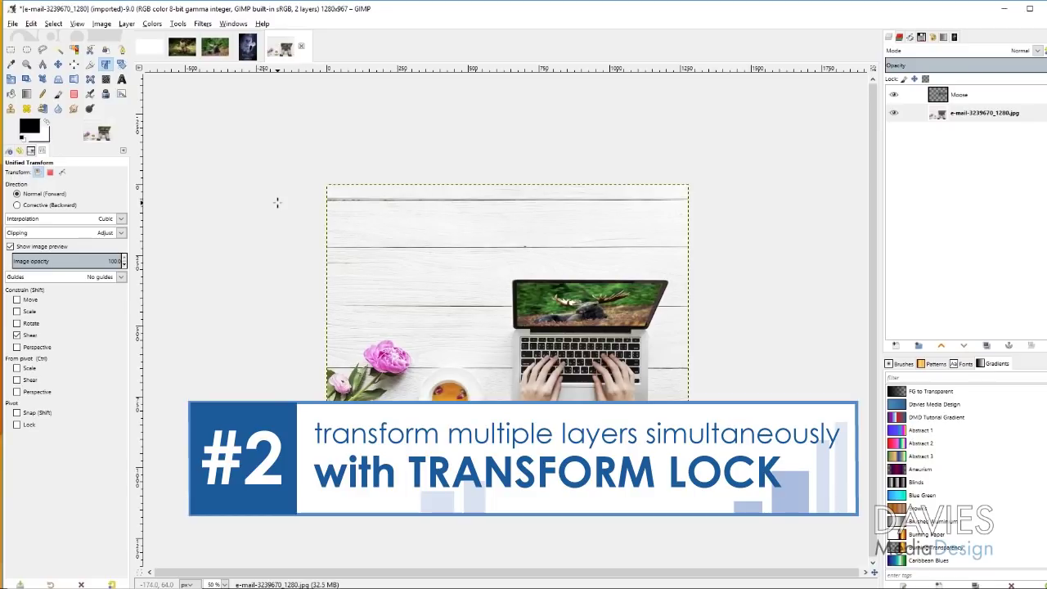
Switch to the sci-fi movie poster image and hide the Astronaut and Astronaut copy layers
click(247, 46)
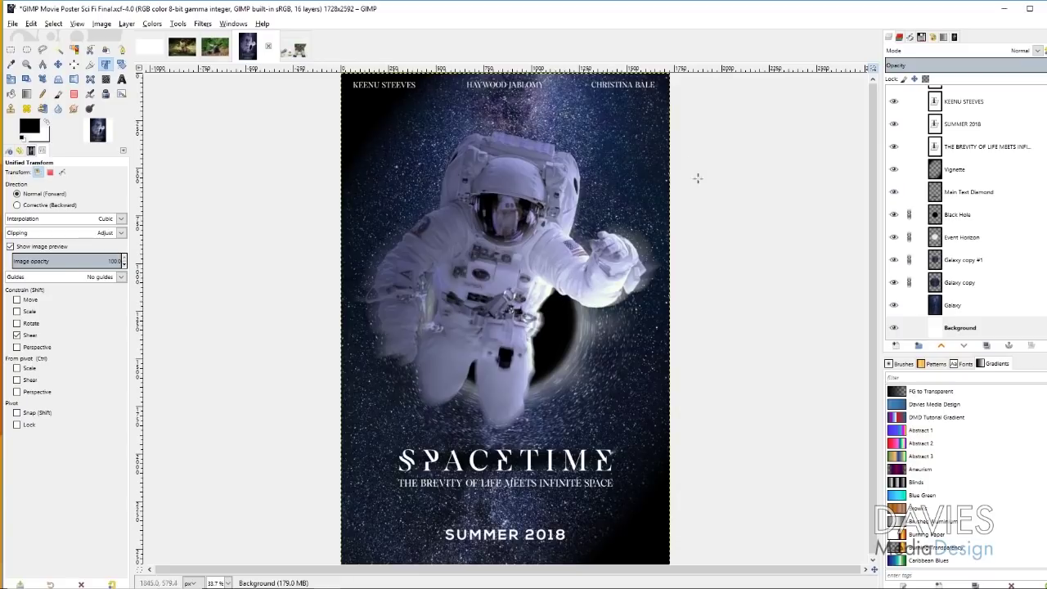
scroll(986, 229, down, 1)
scroll(982, 246, up, 1)
click(909, 259)
scroll(925, 160, up, 5)
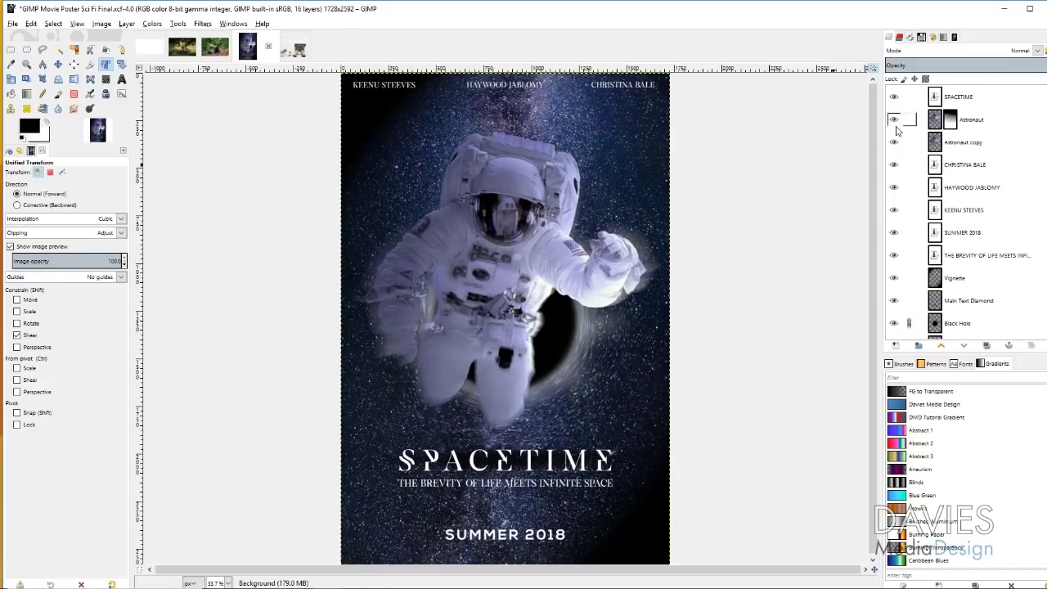
drag(893, 119, 894, 142)
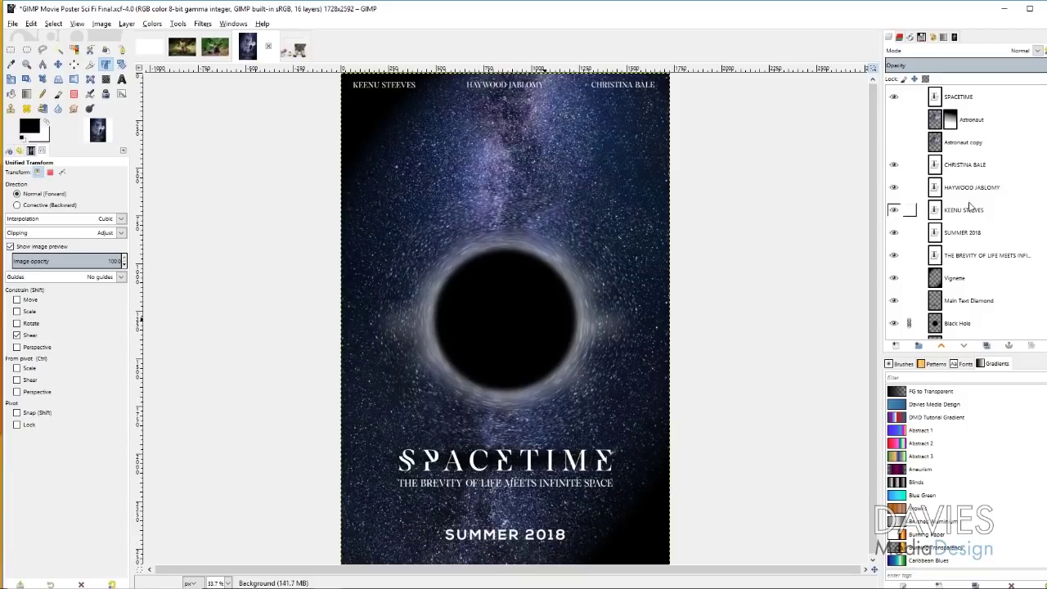
Hide the four linked layers from Black Hole down to Galaxy copy and show them again
scroll(974, 208, down, 3)
drag(893, 224, 896, 309)
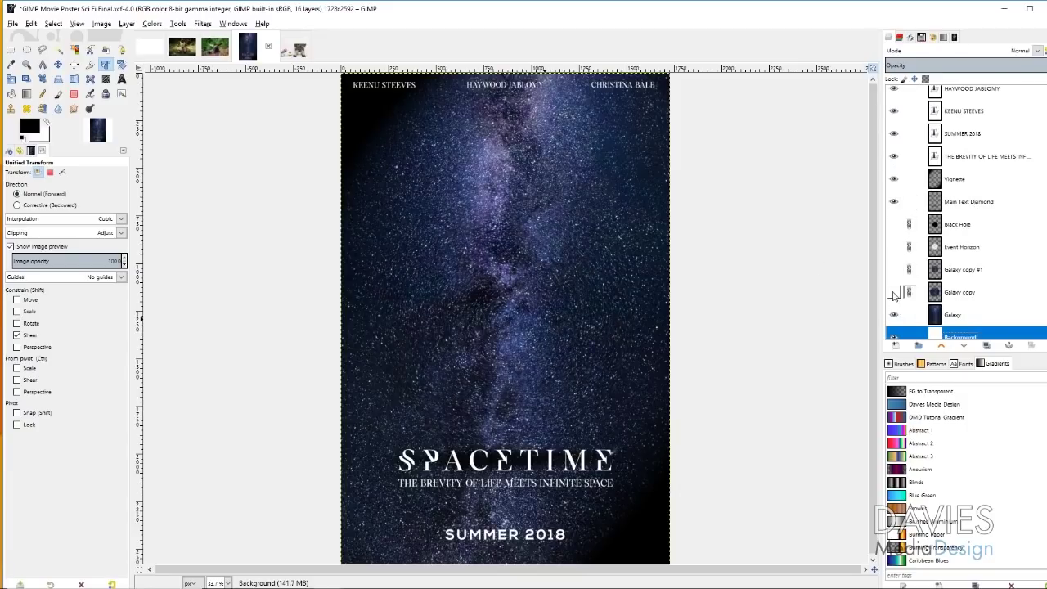
drag(891, 296, 894, 224)
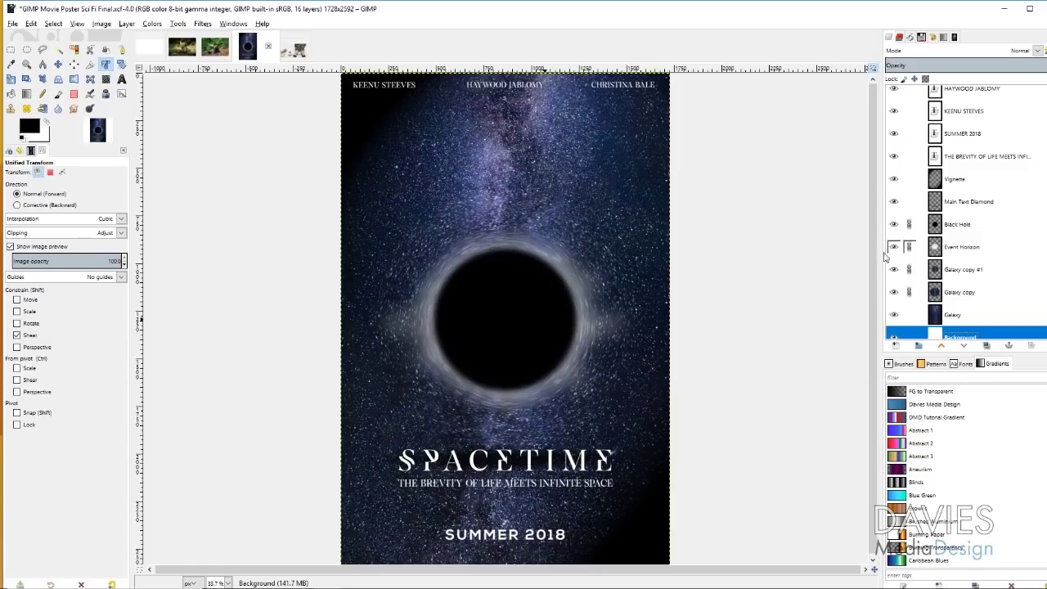
Scale the Black Hole layer together with its linked layers, enlarging it to 1120 × 1120 px around the poster's black hole
click(936, 229)
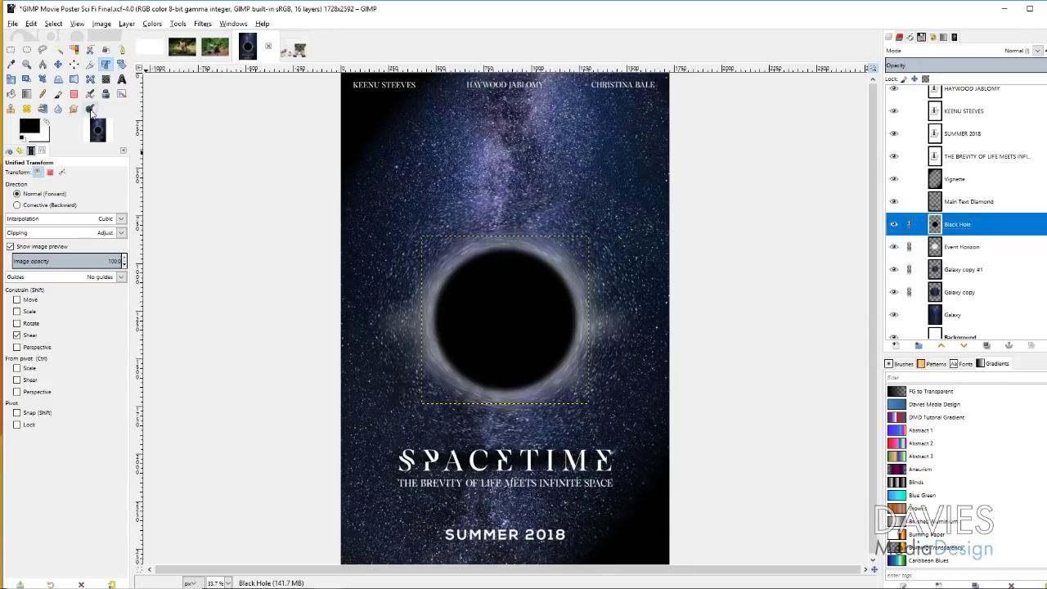
click(12, 80)
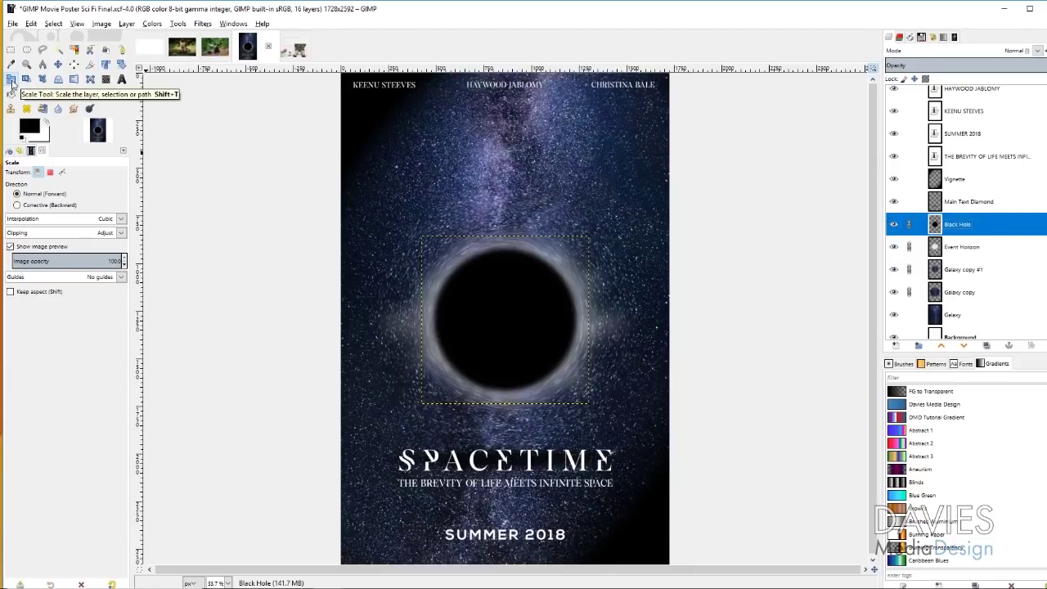
click(434, 249)
drag(434, 250, 409, 198)
drag(488, 298, 511, 322)
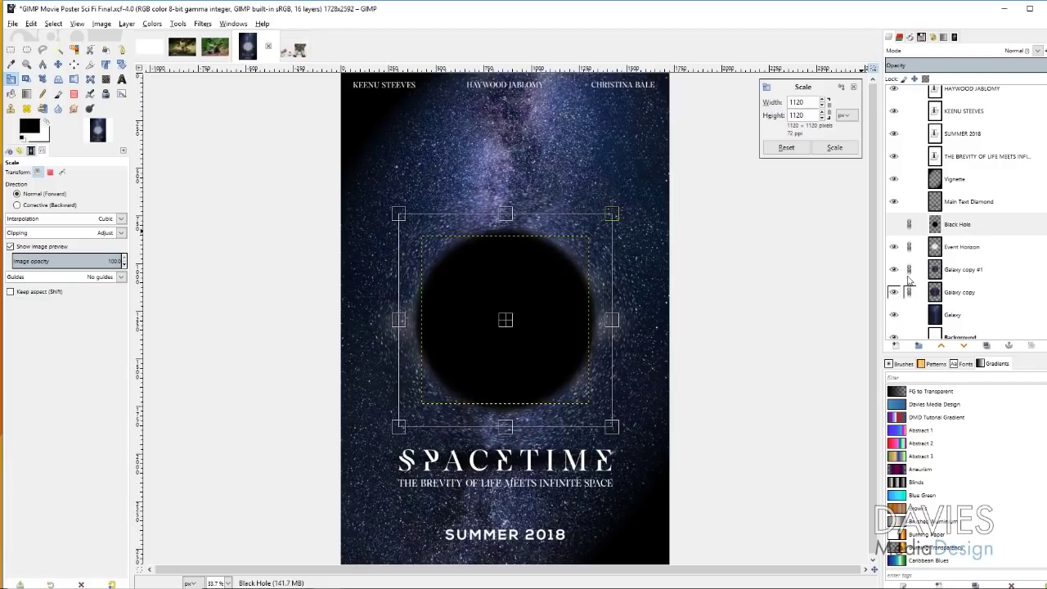
click(910, 201)
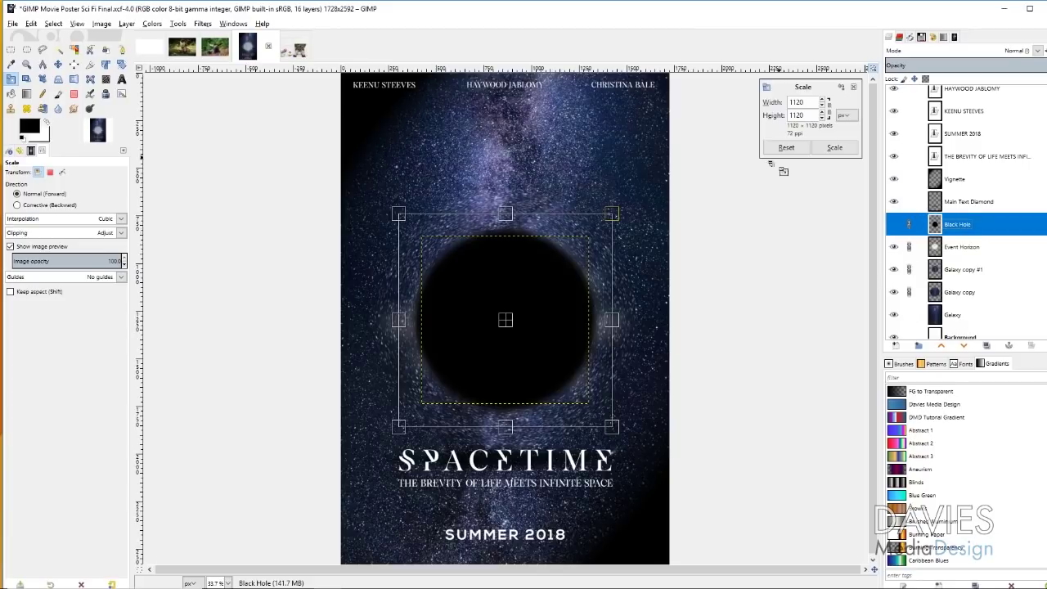
click(834, 148)
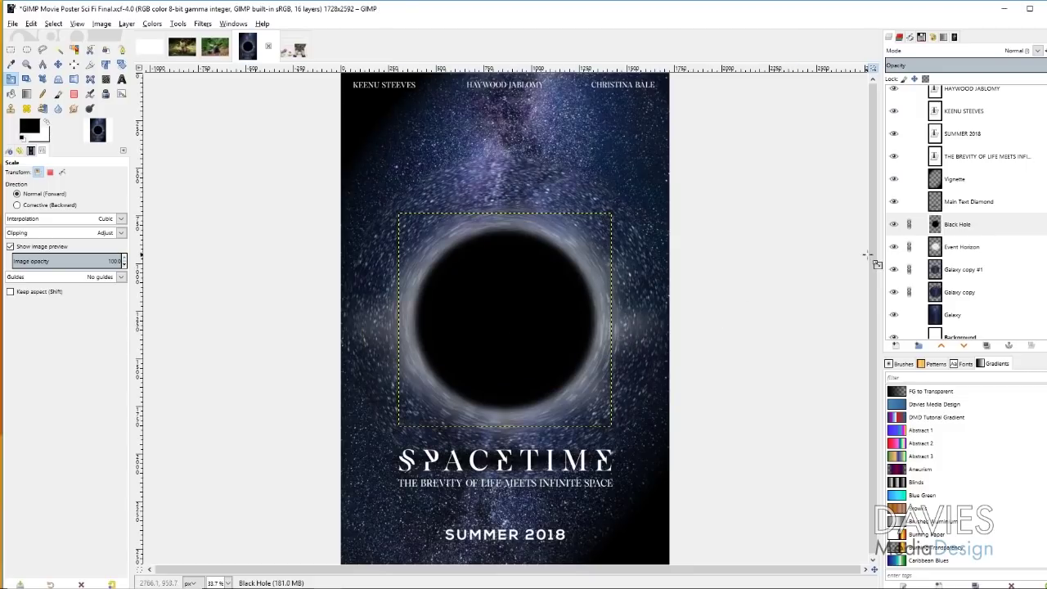
Show the Astronaut copy layer of the poster again
mouse_move(904, 232)
mouse_down()
mouse_move(898, 304)
mouse_move(894, 225)
mouse_up()
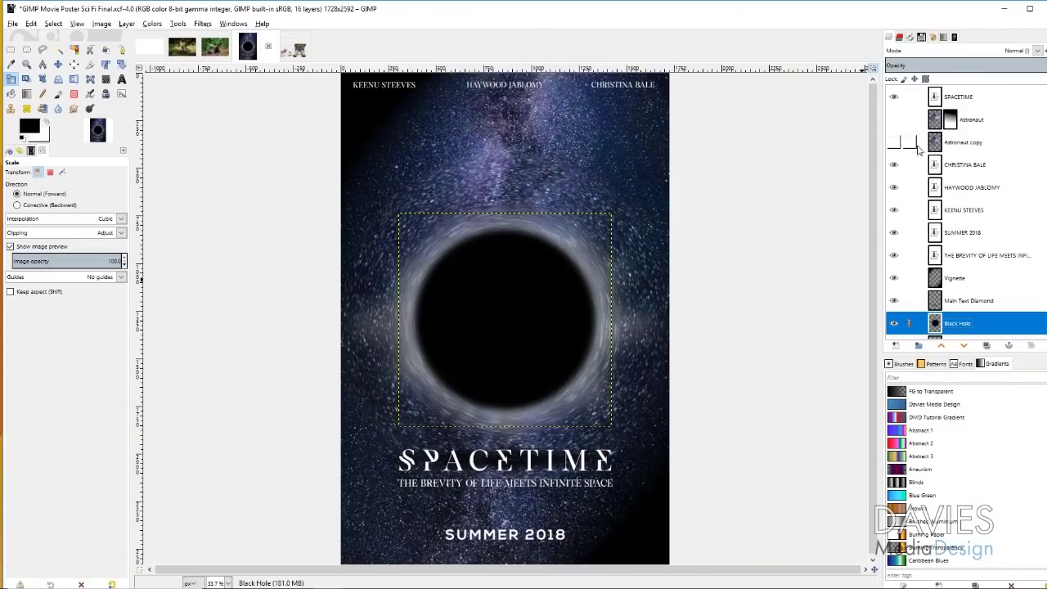
click(894, 143)
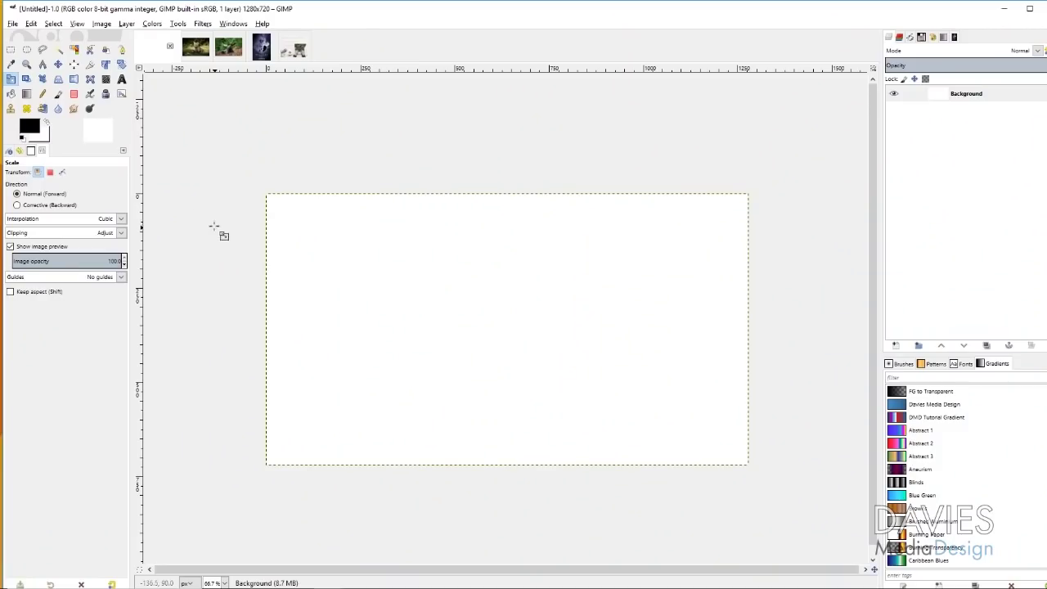
In the blank 1280 × 720 image, fill a rectangular selection of about 510 × 253 px with the black foreground color and deselect it
click(10, 49)
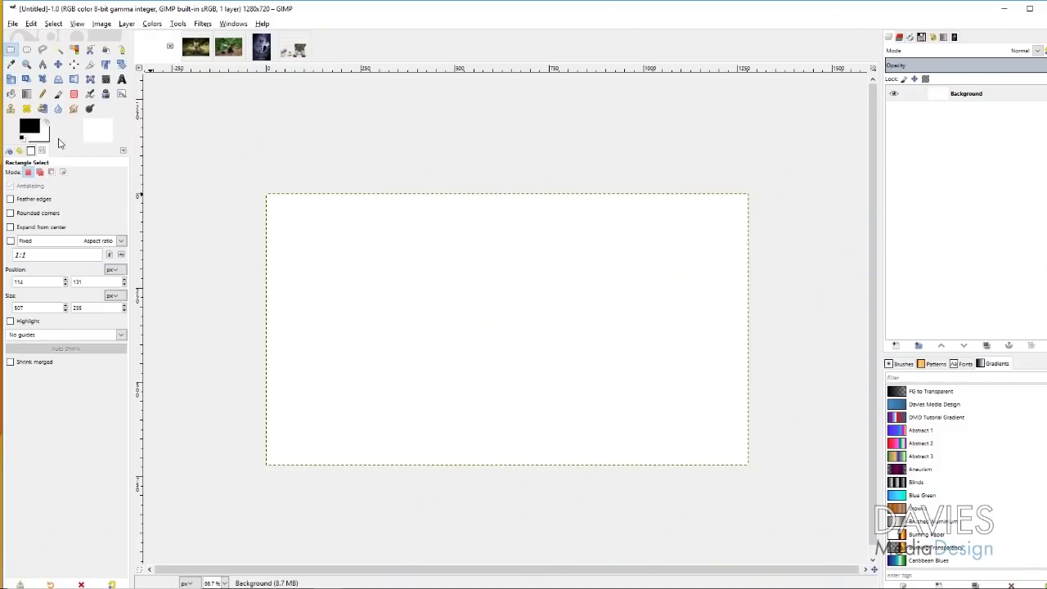
drag(334, 243, 526, 339)
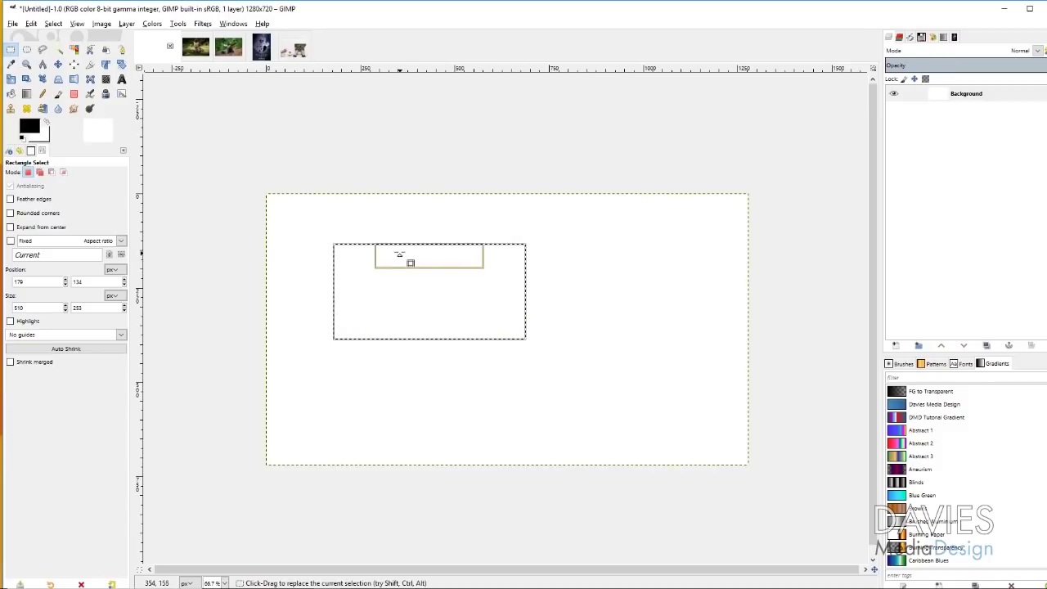
key(shift+b)
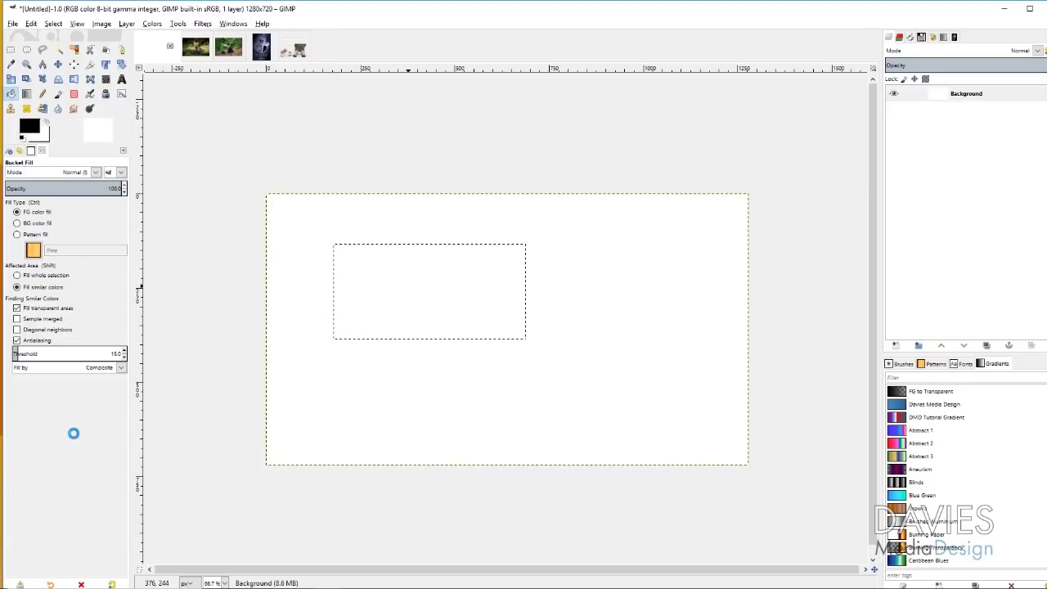
key(ctrl+comma)
click(53, 23)
click(67, 51)
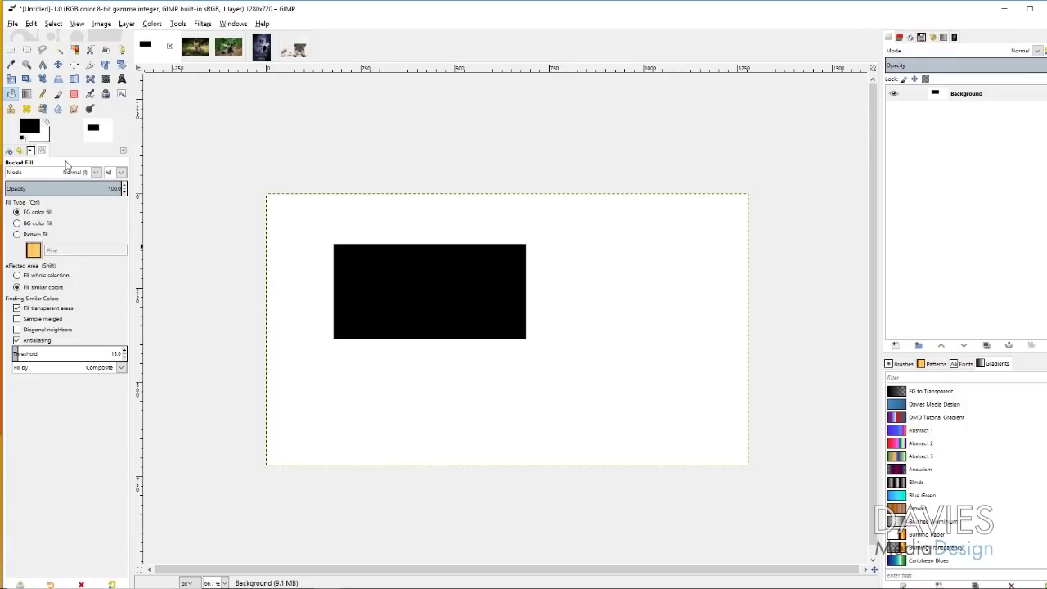
Set the foreground color to the saved blue 408fca
click(28, 126)
click(322, 211)
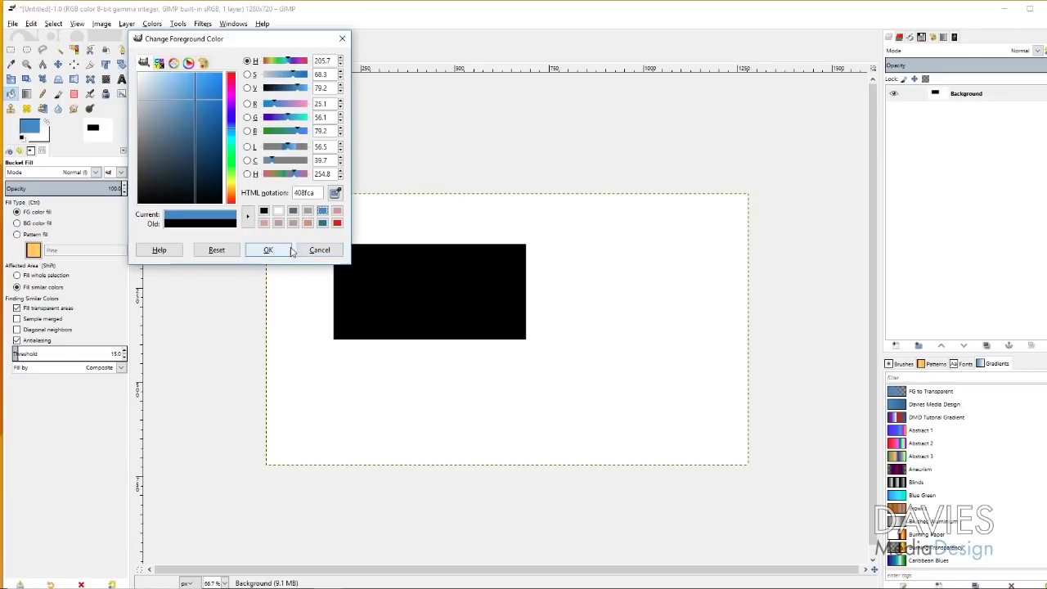
click(268, 249)
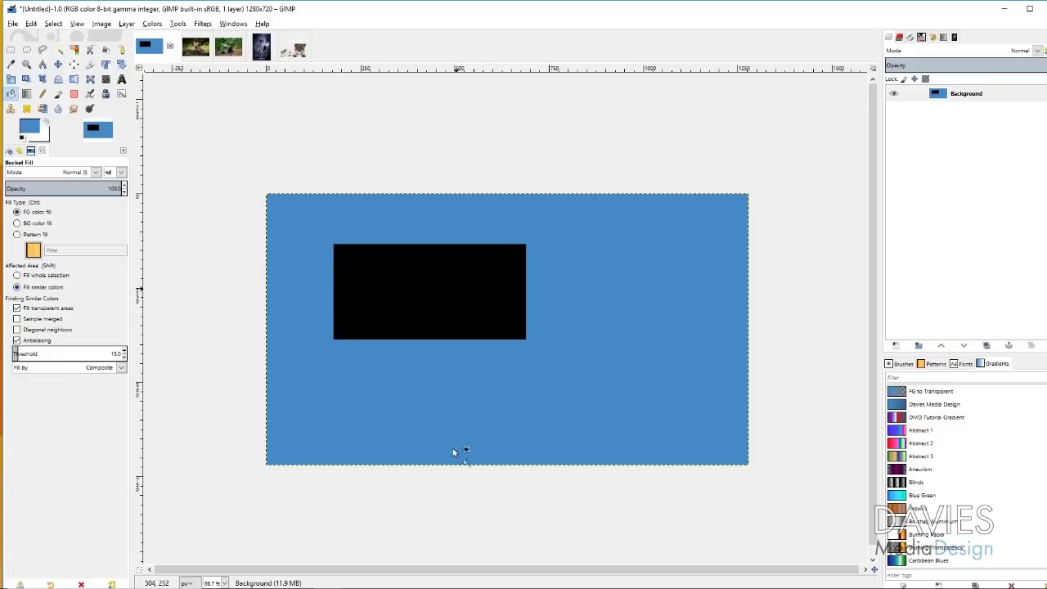
Try Bucket Fill by similar colors on the black rectangle and on the white surroundings, undoing each fill
click(441, 248)
key(ctrl+z)
key(ctrl+z)
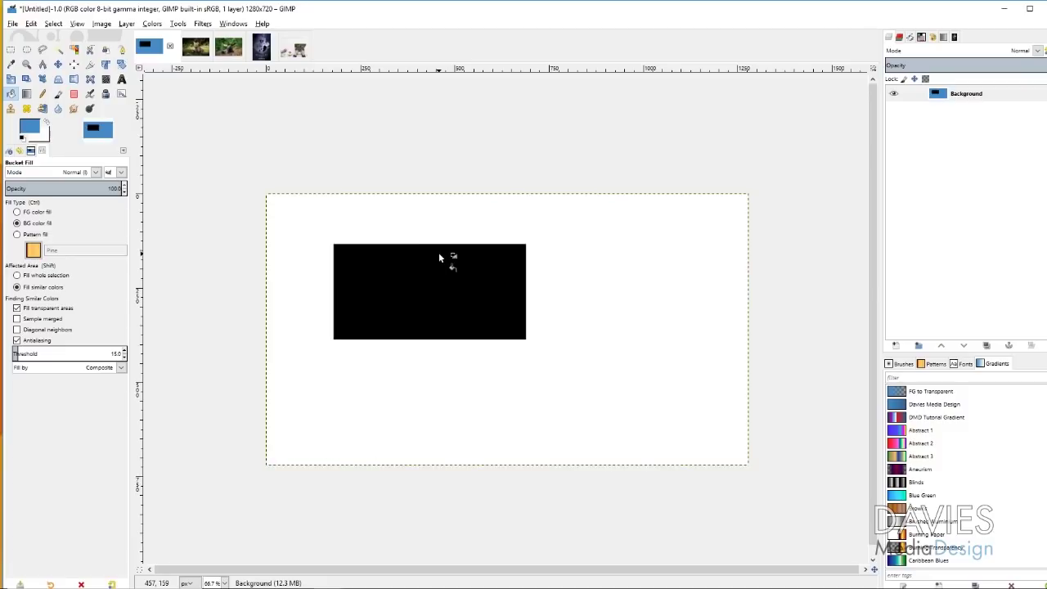
click(454, 275)
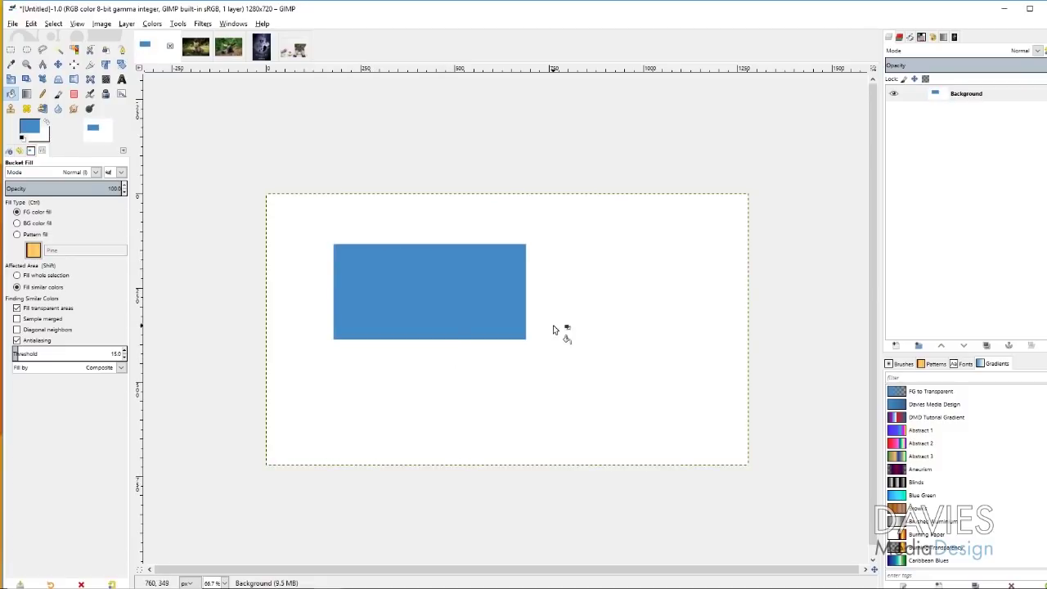
key(ctrl+z)
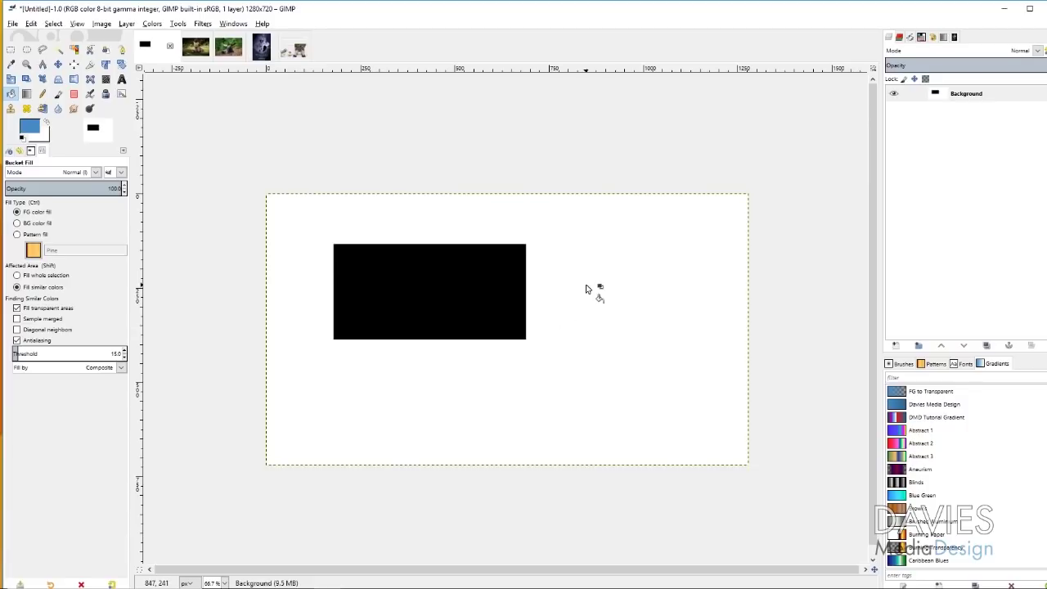
click(507, 435)
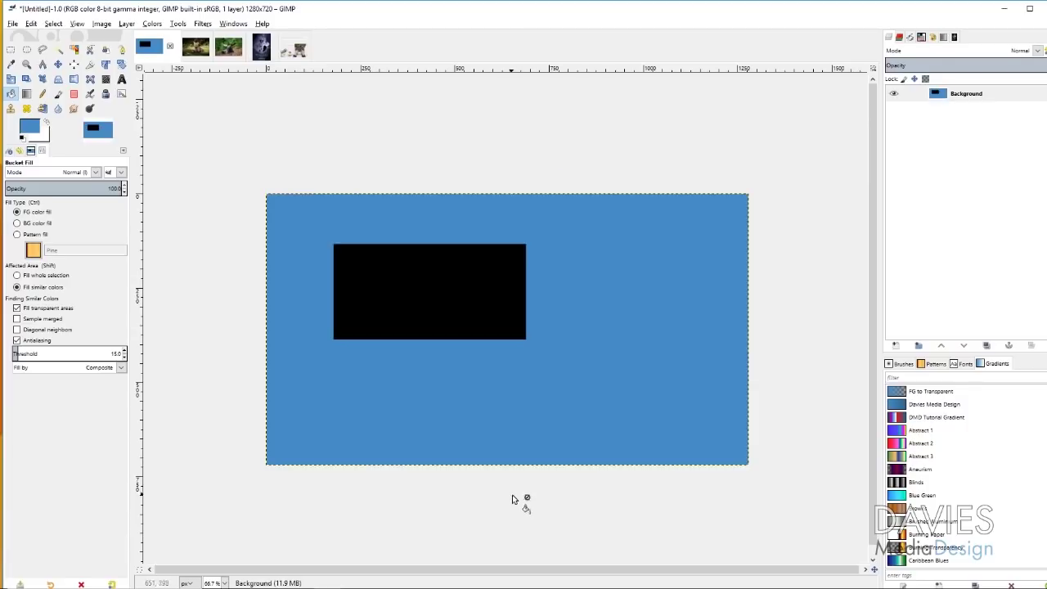
key(ctrl+z)
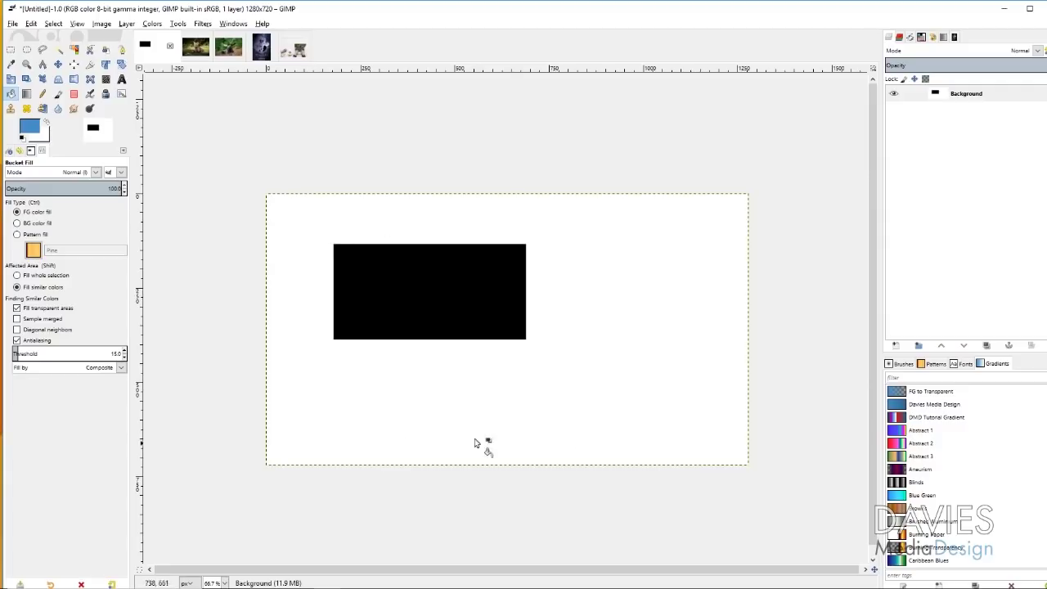
Try filling the entire Background layer with the blue foreground color using the whole-selection fill, and undo it
key(shift)
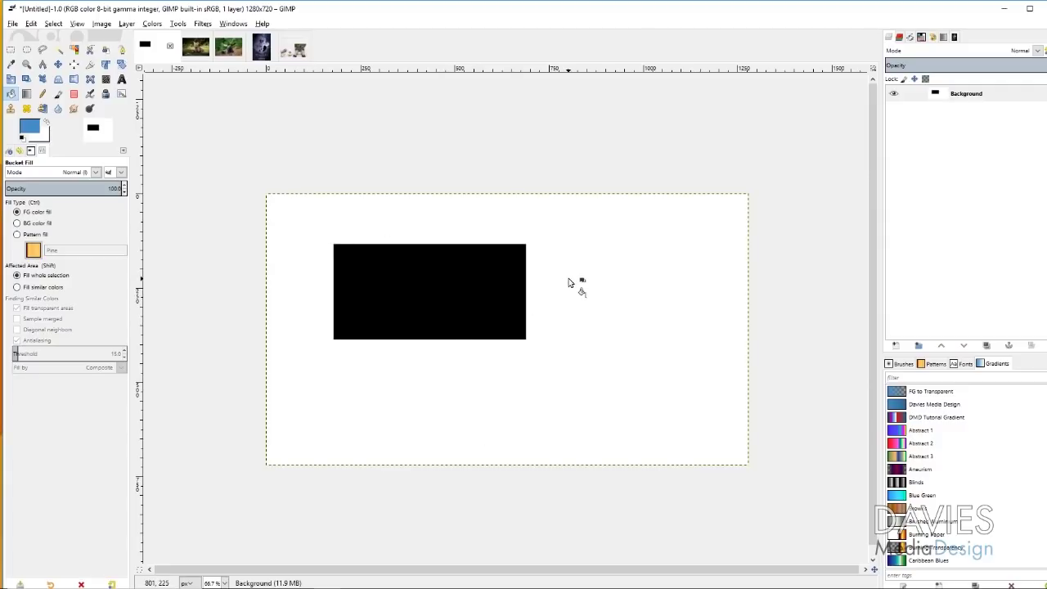
shift+click(564, 283)
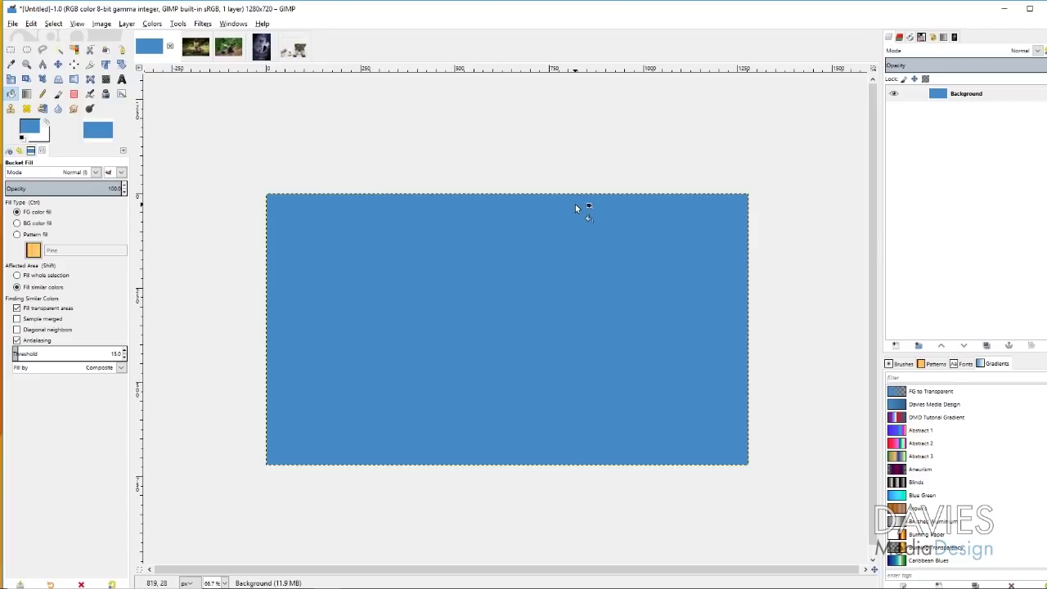
key(ctrl+z)
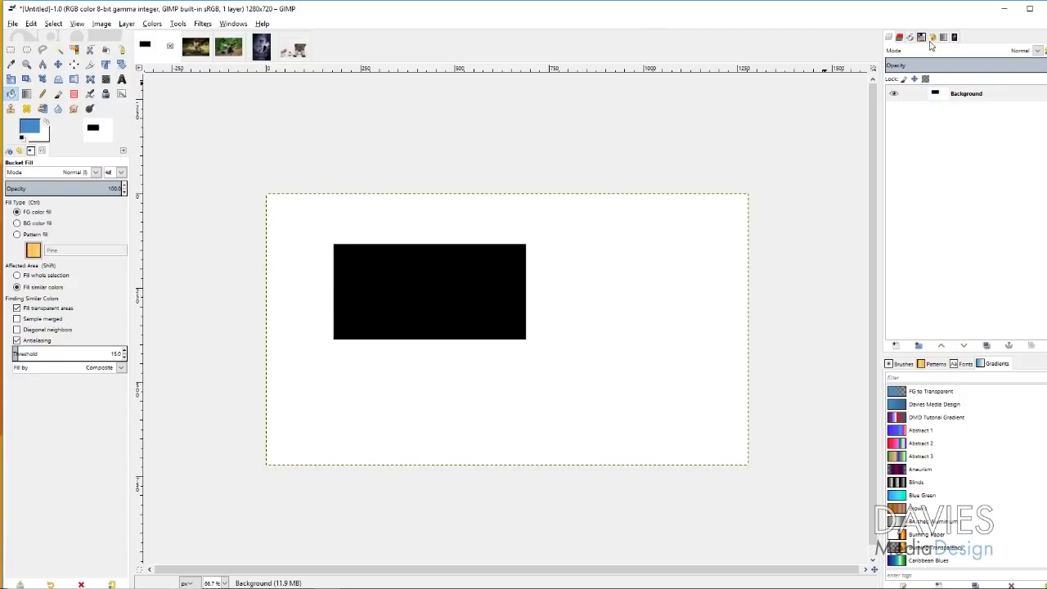
Add two new transparent layers named Square and Square 2
click(896, 345)
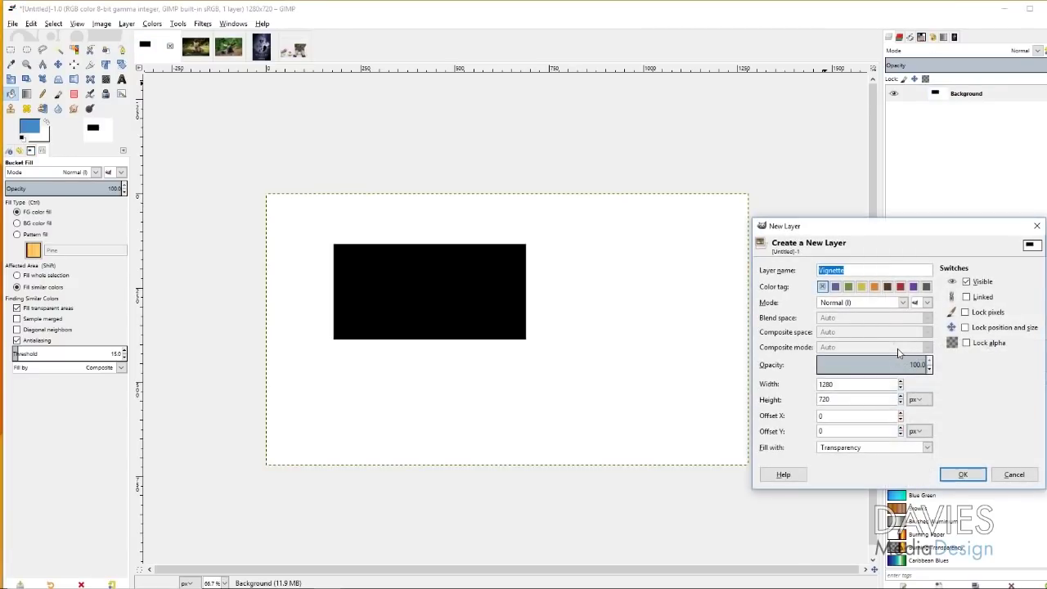
text(Square)
key(Return)
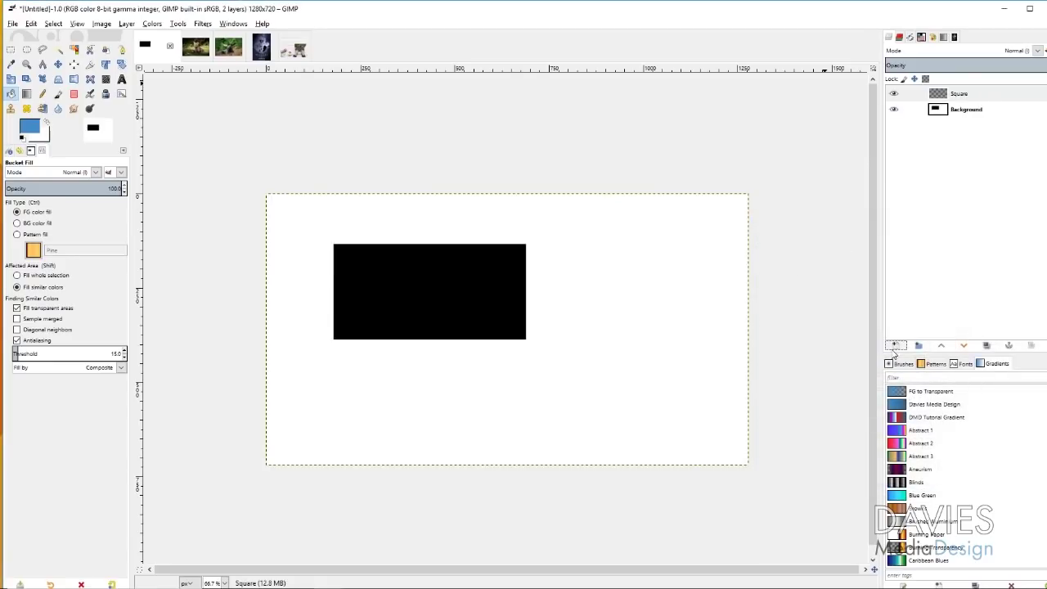
click(896, 350)
key(End)
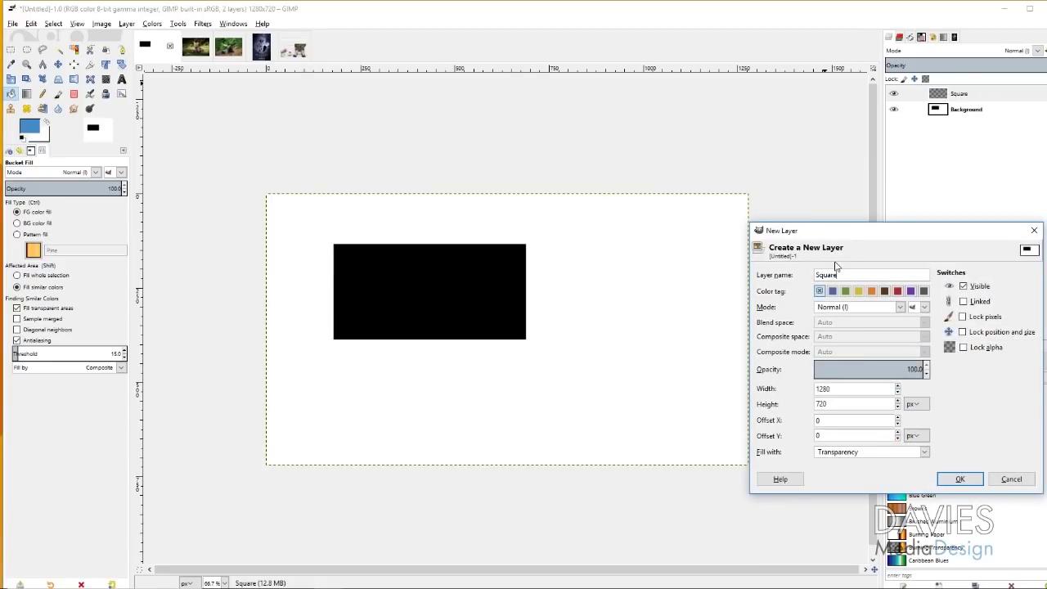
text(2)
key(Return)
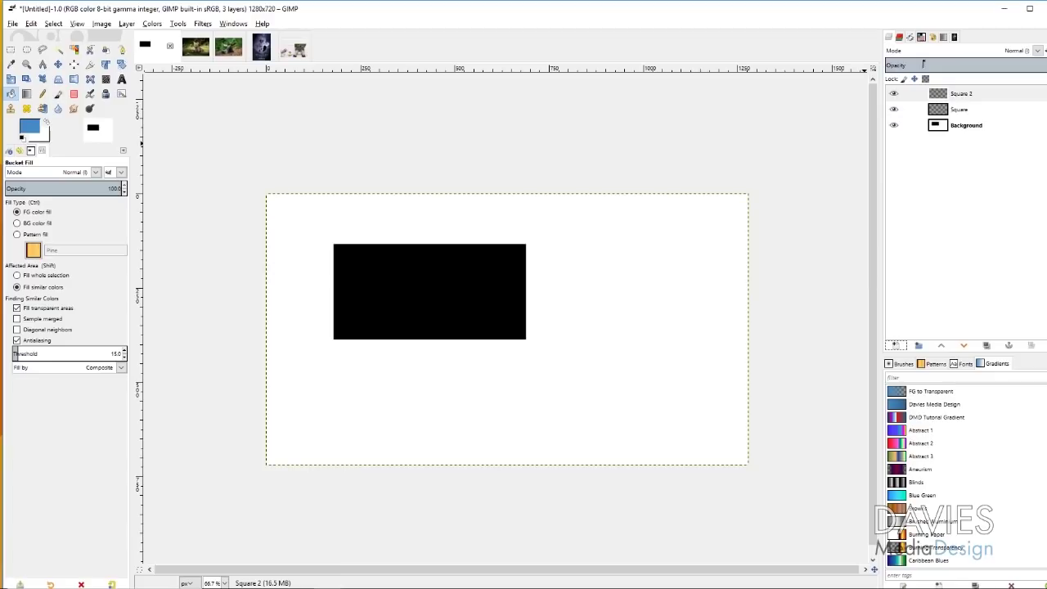
On the Square layer, fill a rectangular selection of about 473 × 327 px, overlapping the black rectangle's lower corner, with blue
click(943, 112)
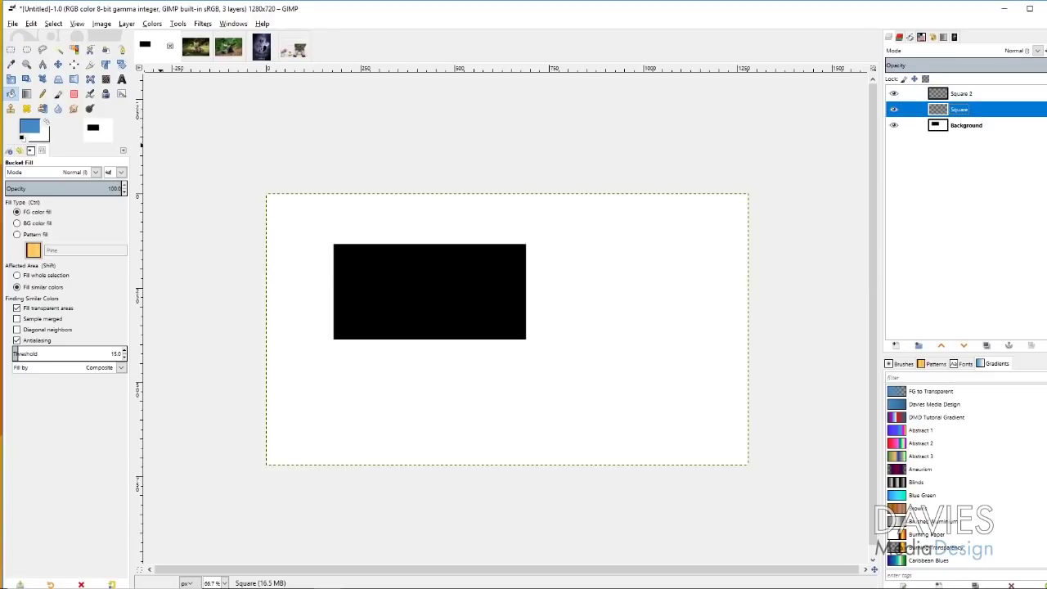
click(11, 50)
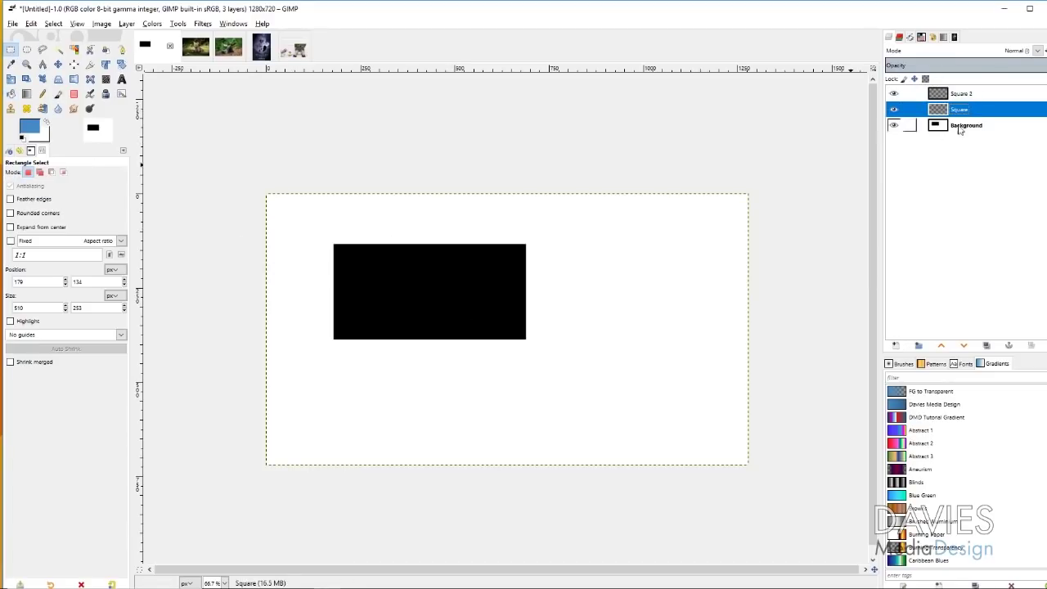
drag(461, 286, 639, 408)
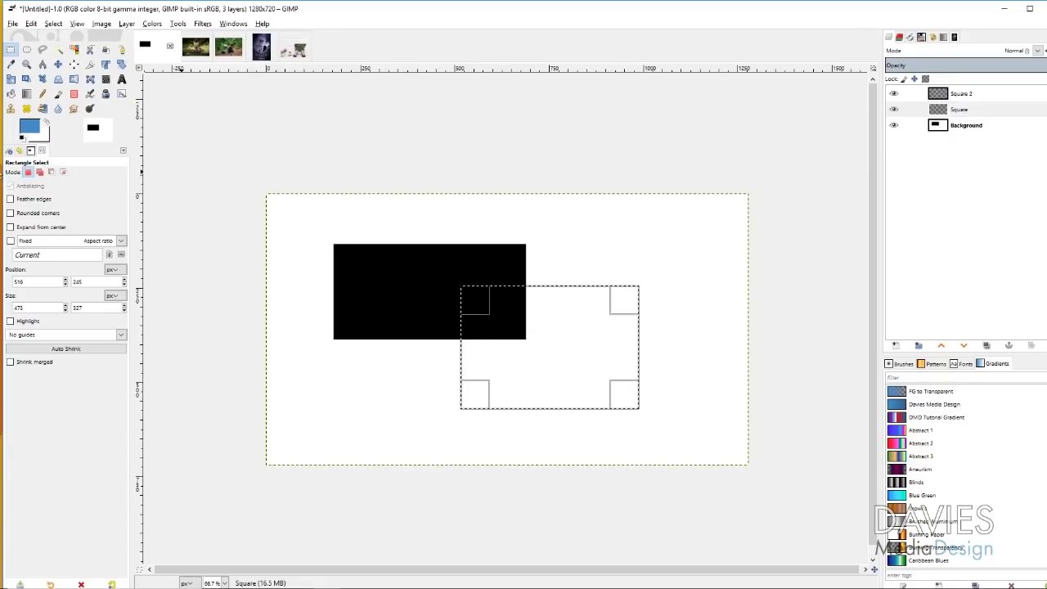
click(11, 93)
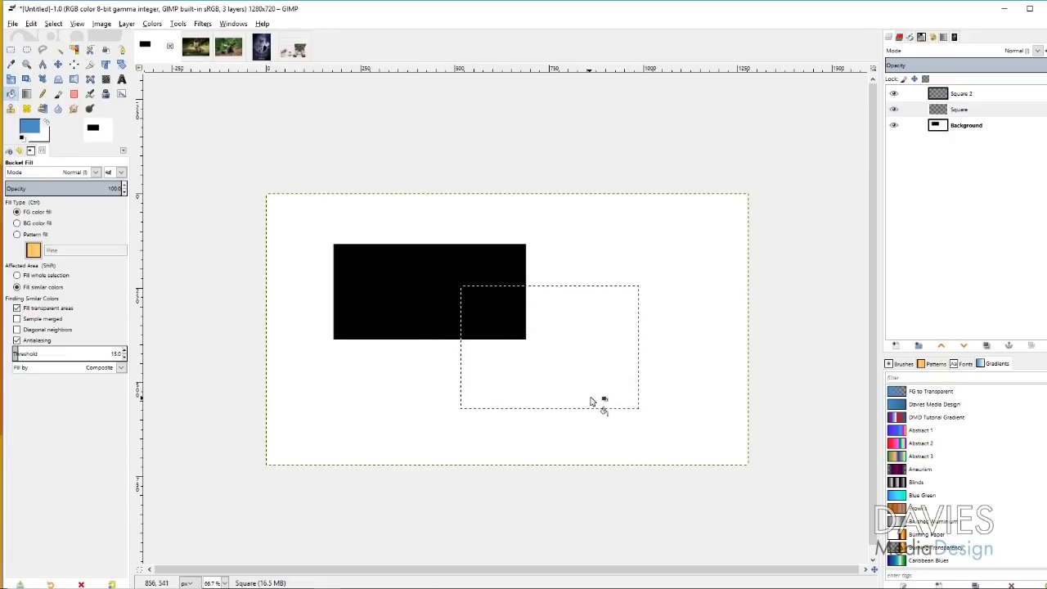
click(575, 356)
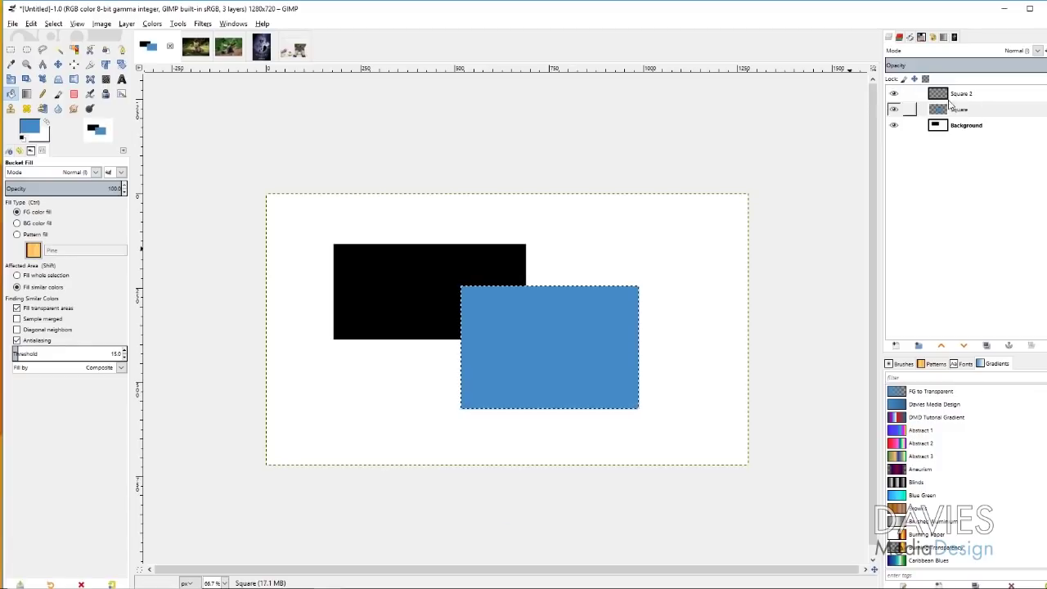
On the Square 2 layer, fill a rectangular selection of about 310 × 138 px over the black rectangle's upper edge with red, and deselect
click(941, 93)
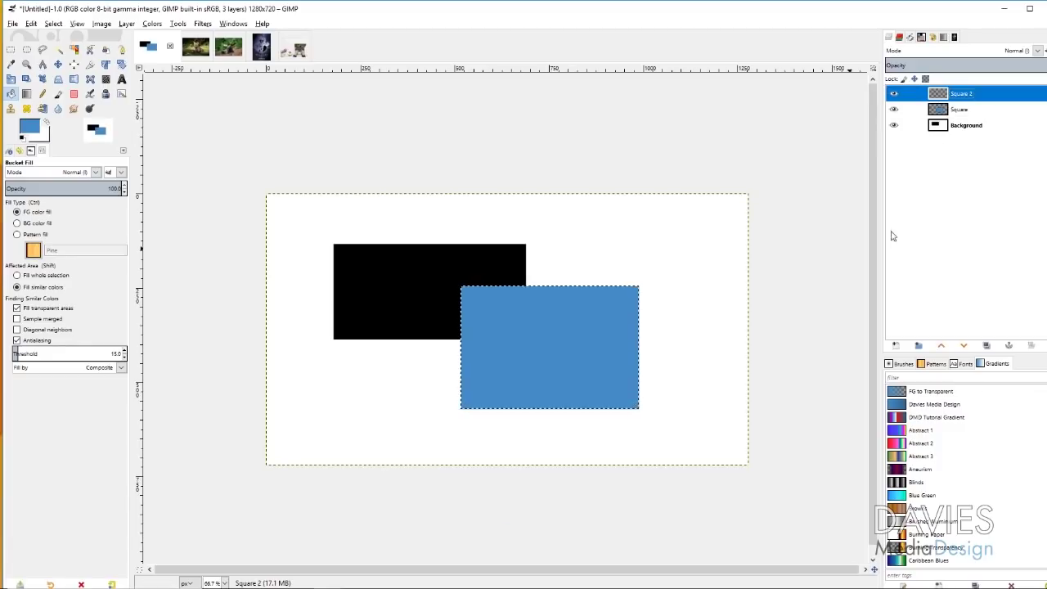
click(10, 49)
drag(450, 214, 566, 265)
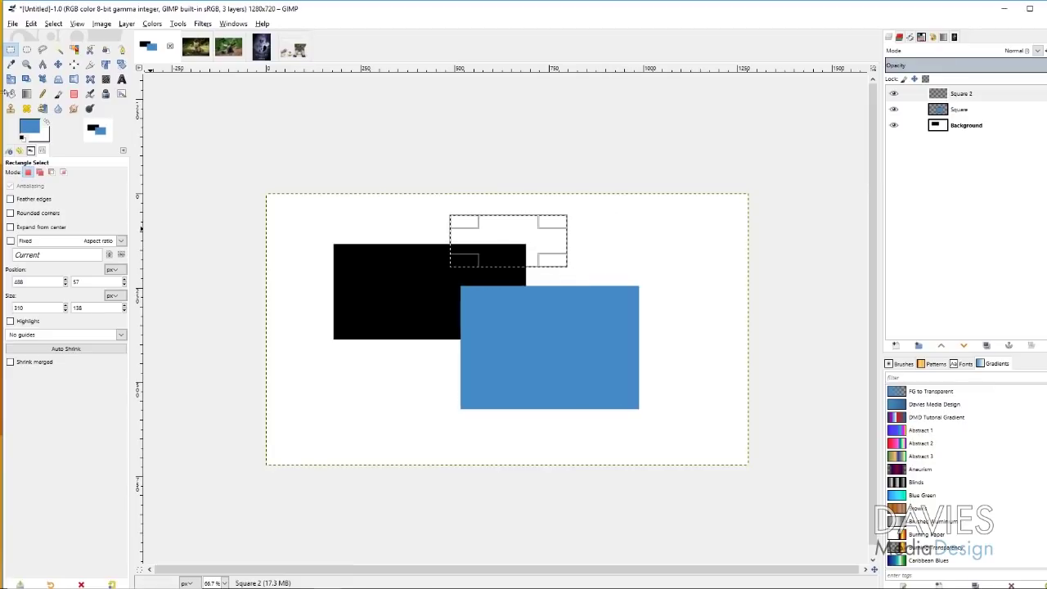
click(11, 94)
click(29, 126)
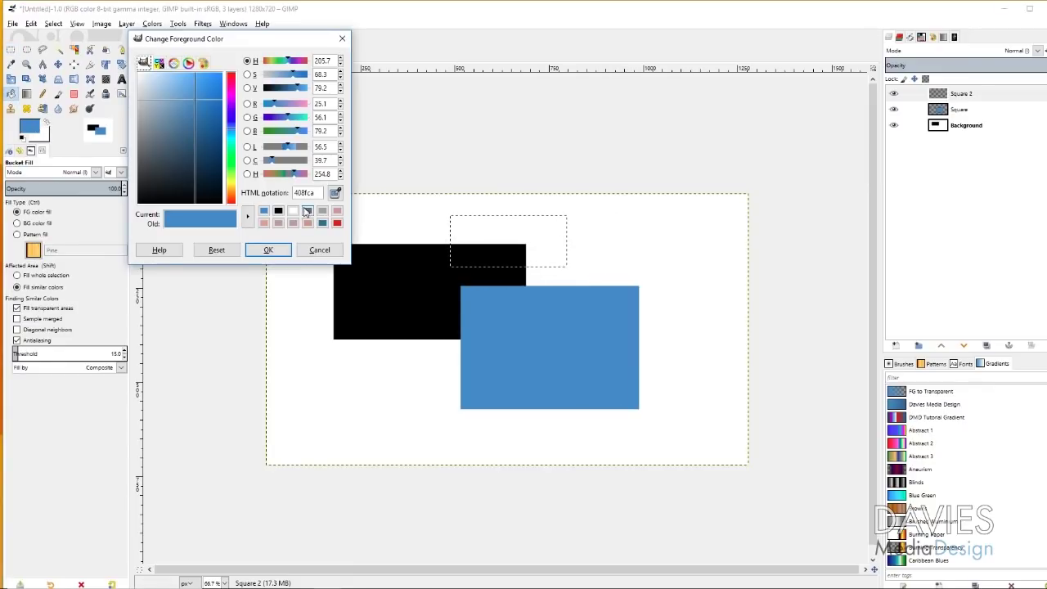
click(337, 222)
click(269, 249)
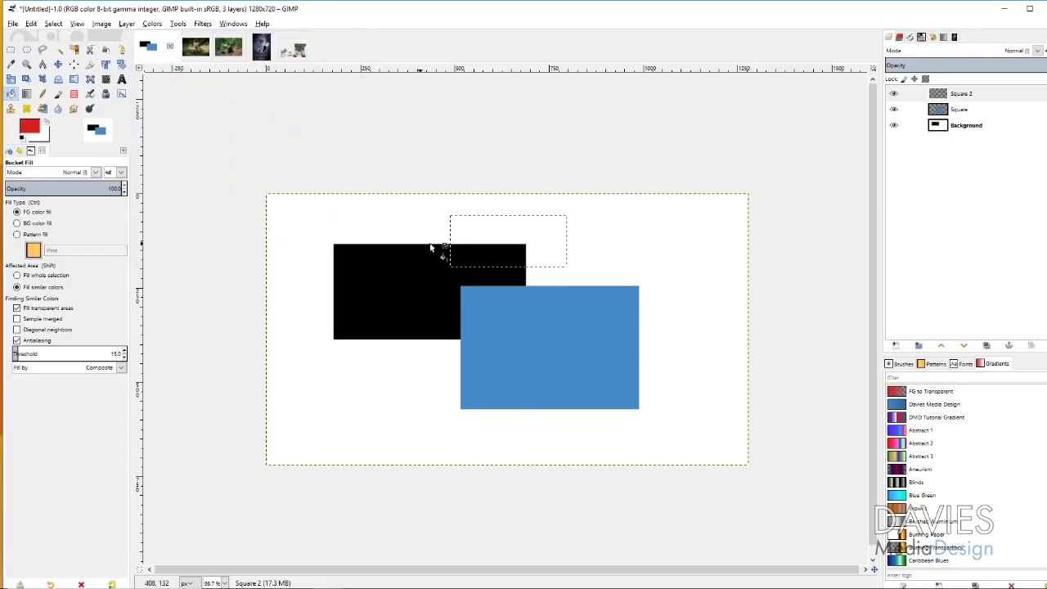
click(335, 308)
click(52, 22)
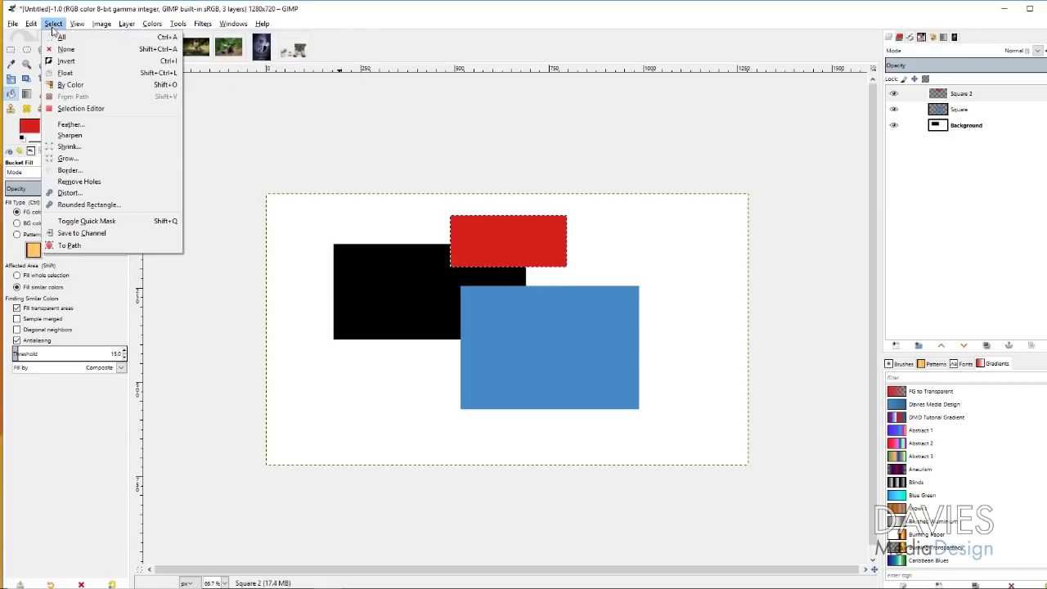
click(67, 51)
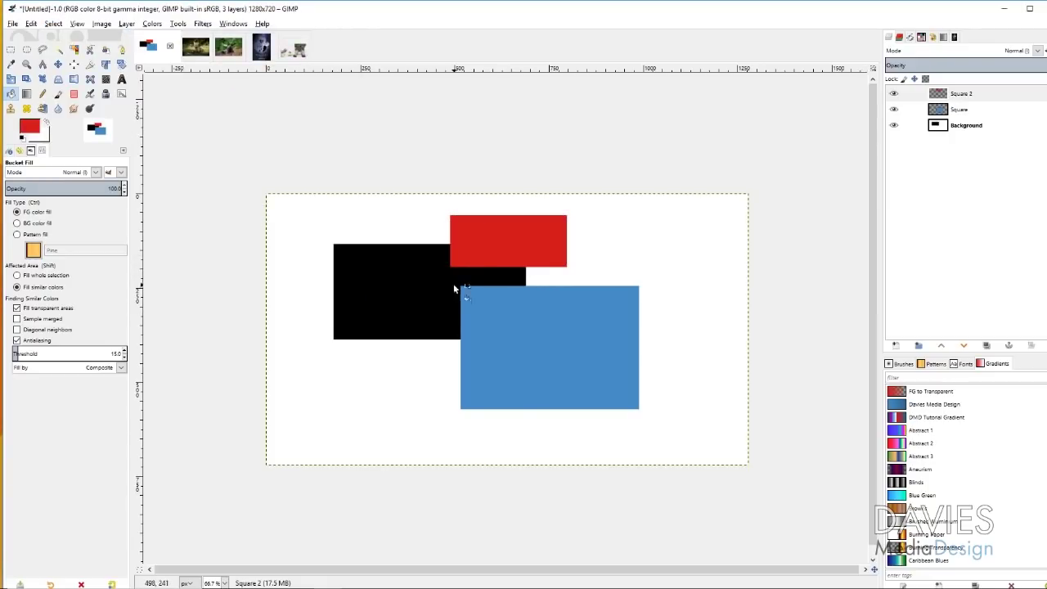
On the Background layer, enable Sample merged for Bucket Fill and fill the exposed part of the black rectangle with red
click(936, 129)
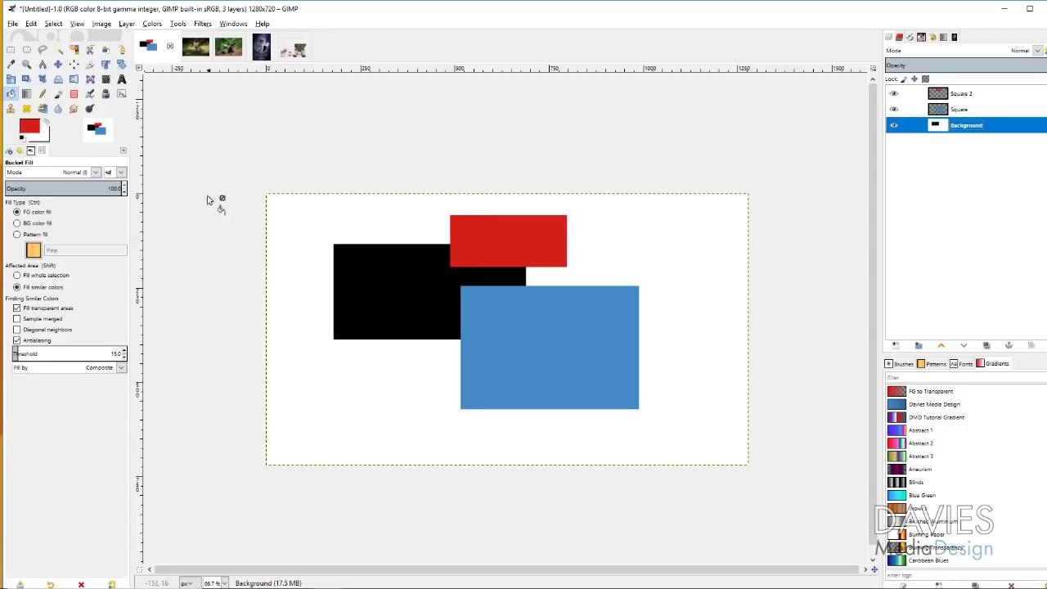
click(17, 319)
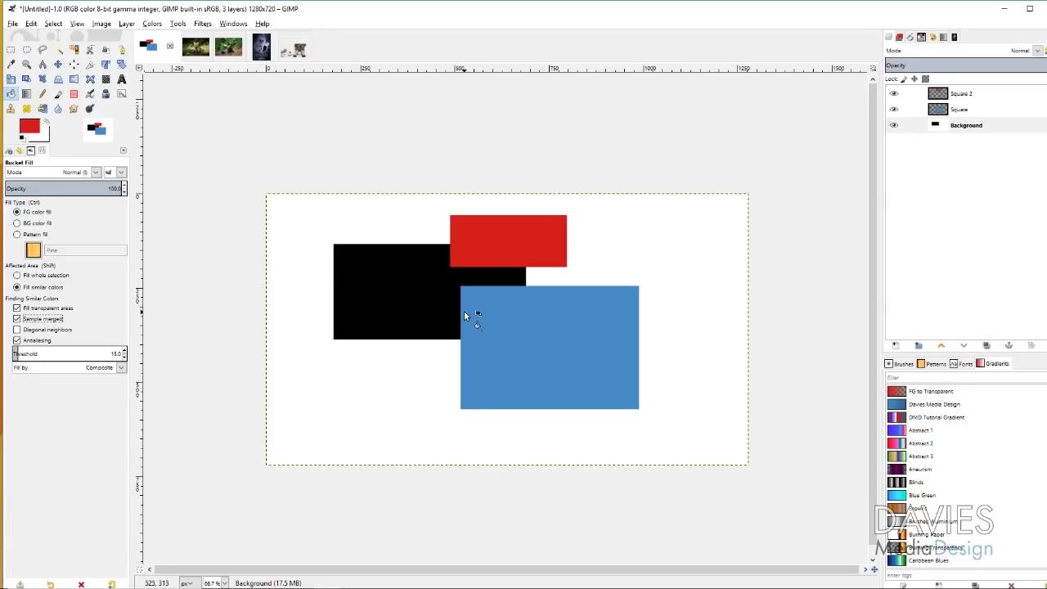
click(465, 315)
click(381, 278)
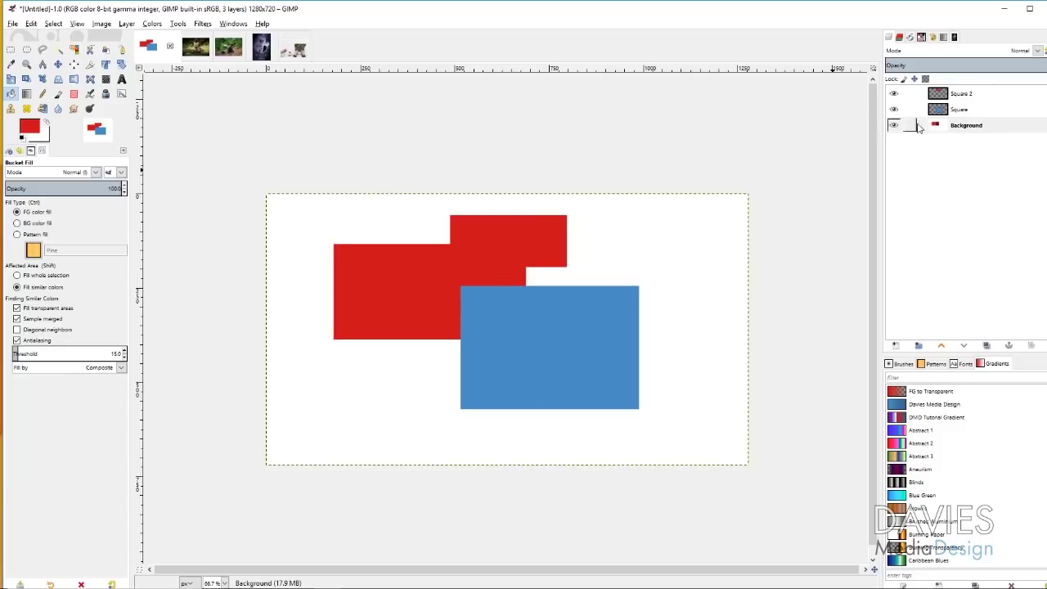
Hide the Square and Square 2 layers to examine the fill on the Background layer, and show both layers again
click(896, 96)
shift+click(895, 110)
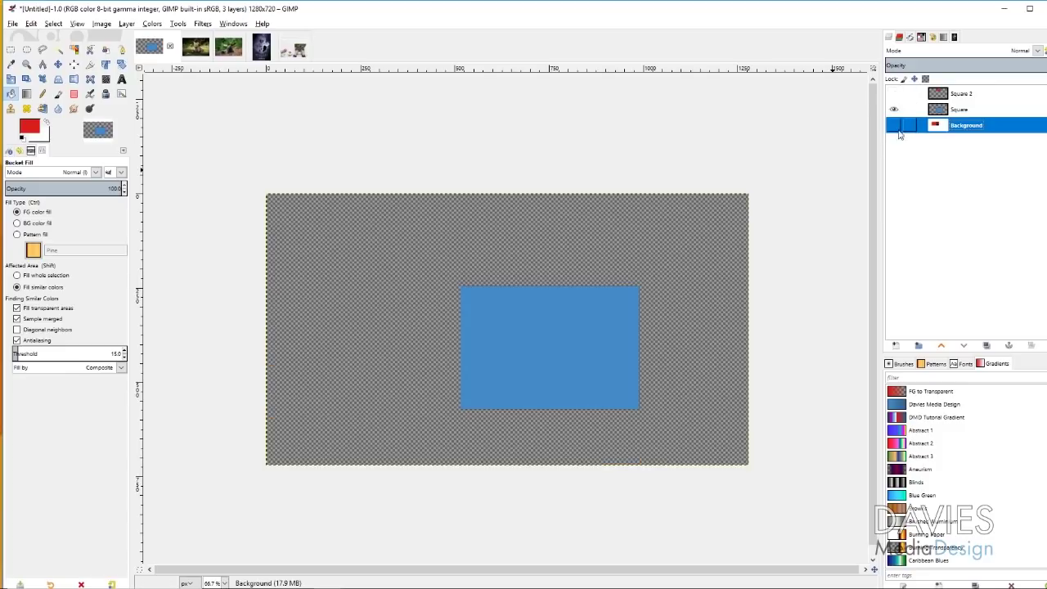
shift+click(895, 111)
click(895, 111)
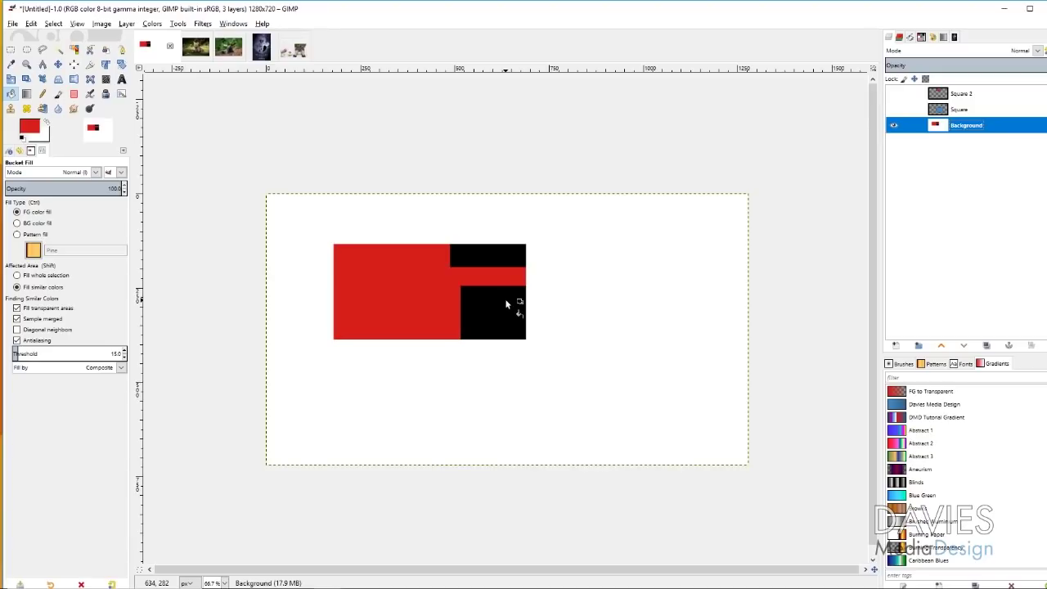
click(895, 109)
click(896, 95)
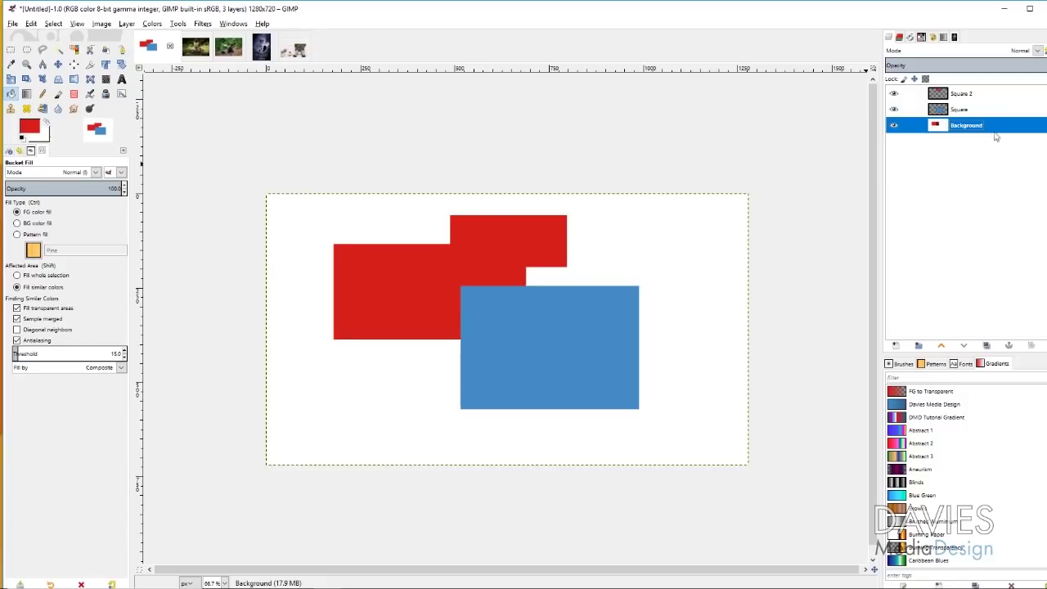
Fill the Background layer beneath the upper red and blue rectangles with red, and hide both square layers to examine the result
click(513, 236)
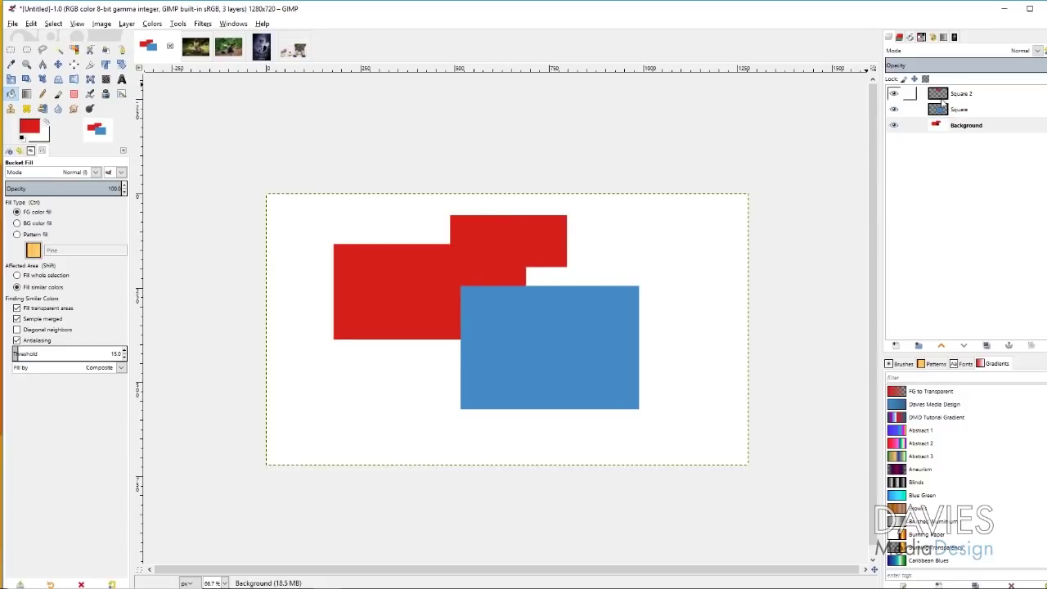
click(529, 338)
click(948, 113)
click(893, 108)
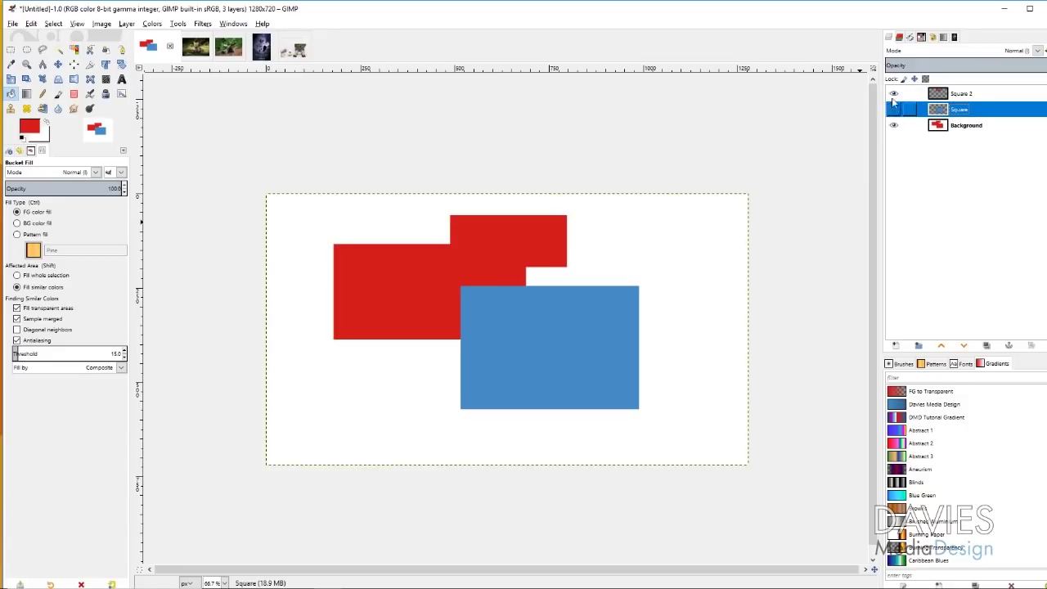
click(893, 93)
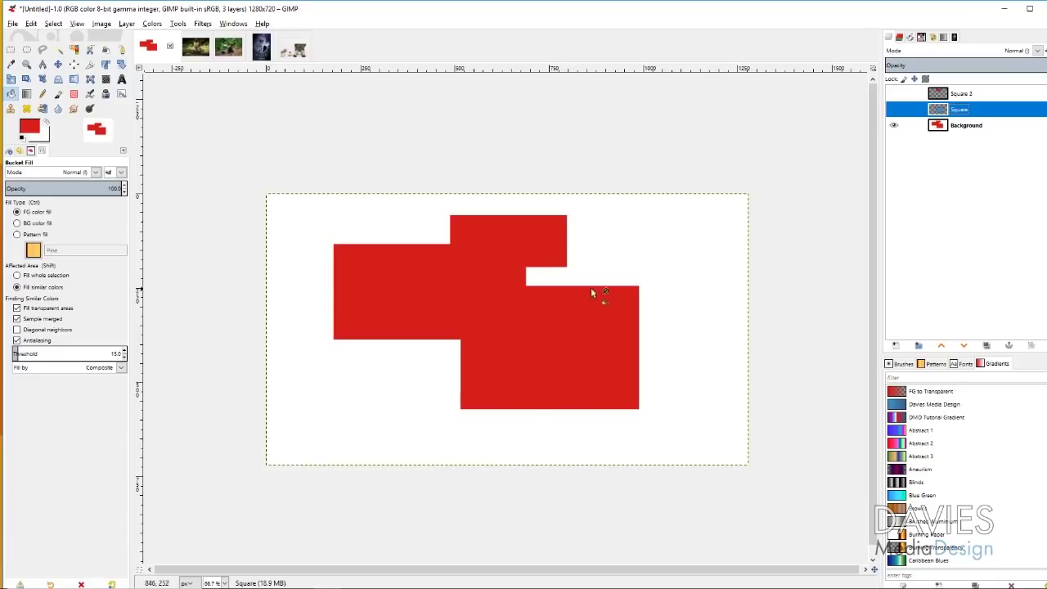
click(895, 115)
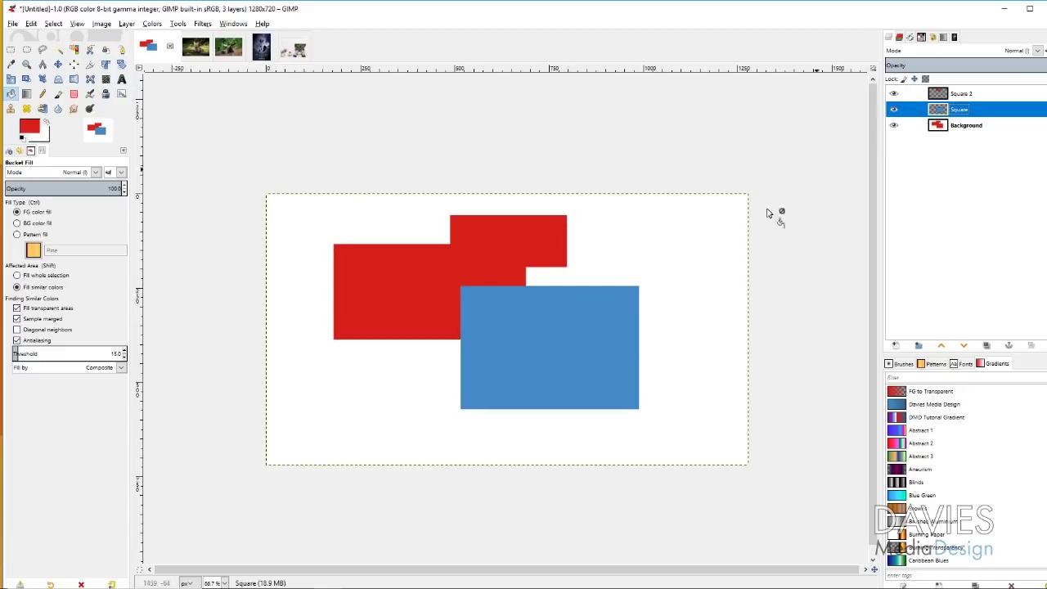
click(895, 115)
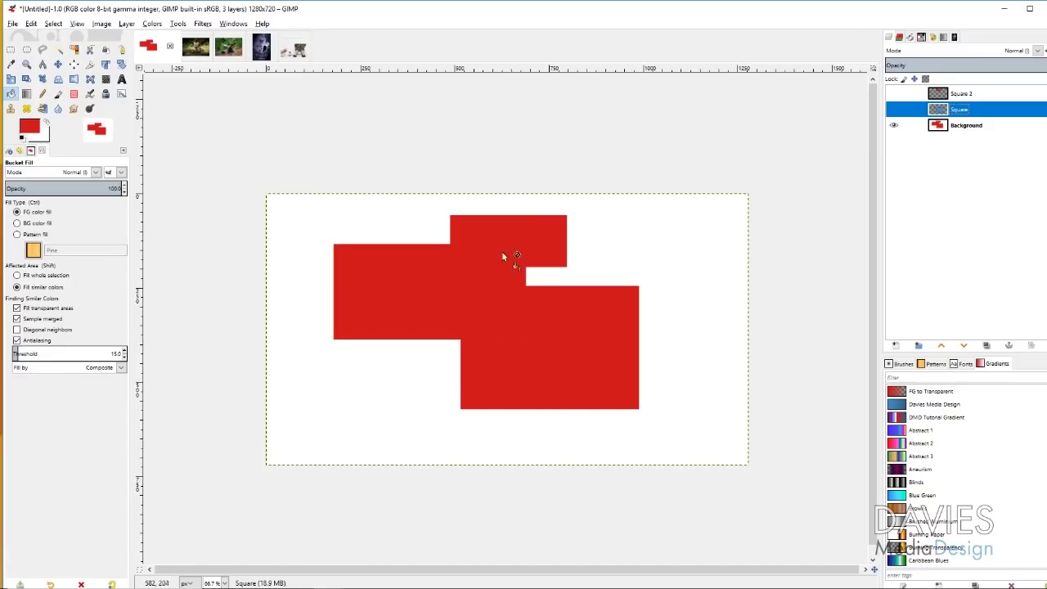
Revert to the single blank Background layer and fill an elliptical selection of about 930 × 390 px with red, clearing the selection
key(Page_Down)
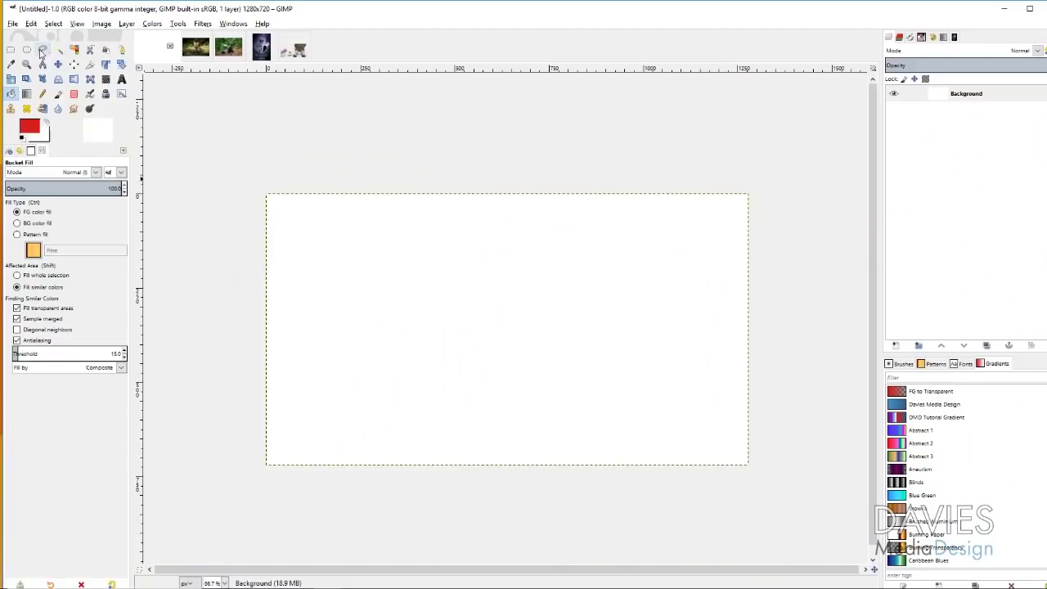
click(27, 49)
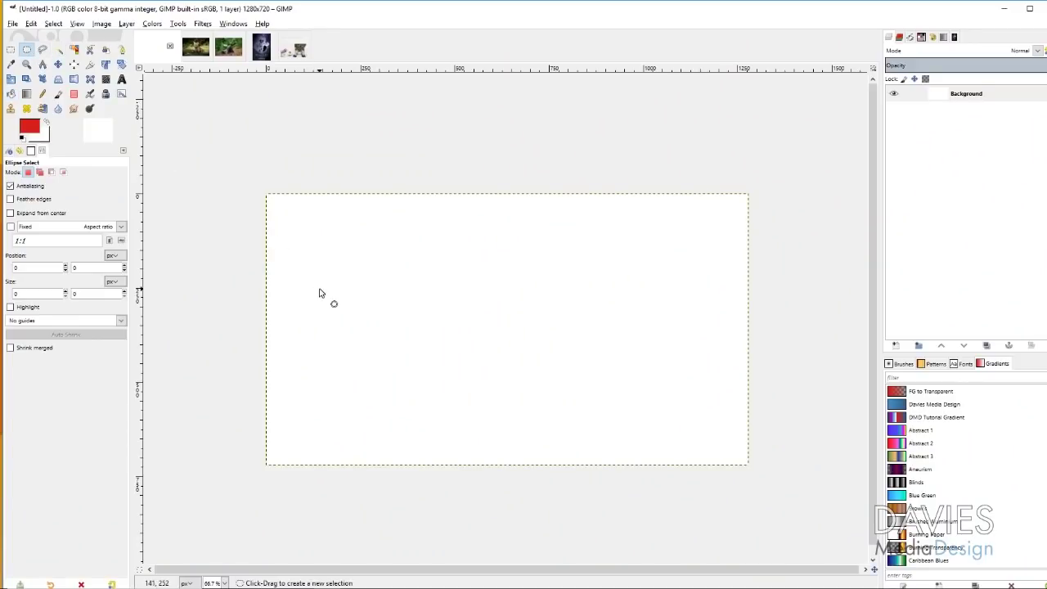
drag(311, 234, 665, 386)
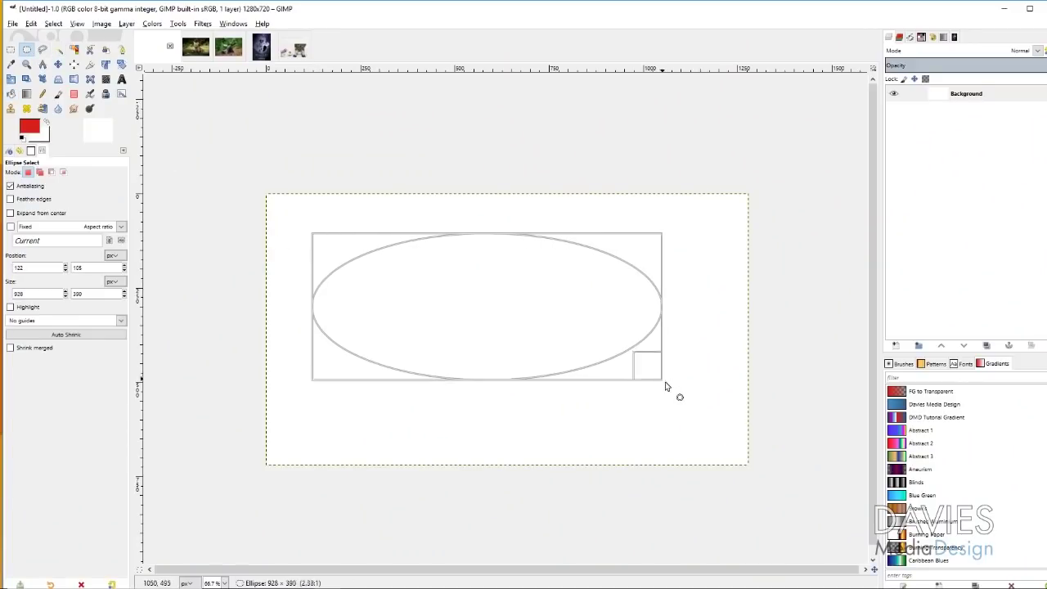
click(12, 93)
click(451, 280)
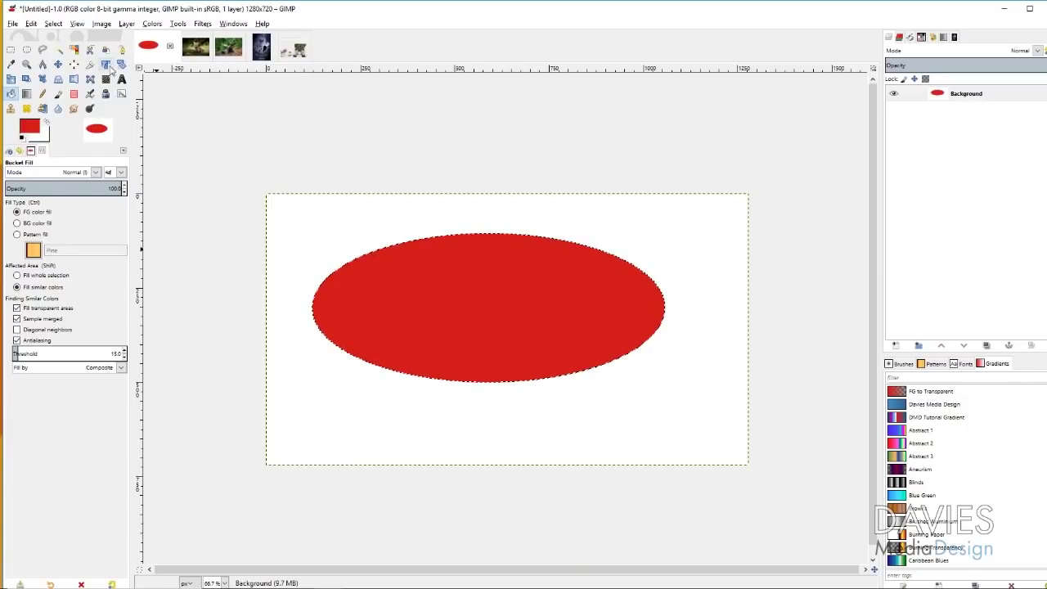
click(53, 23)
click(65, 54)
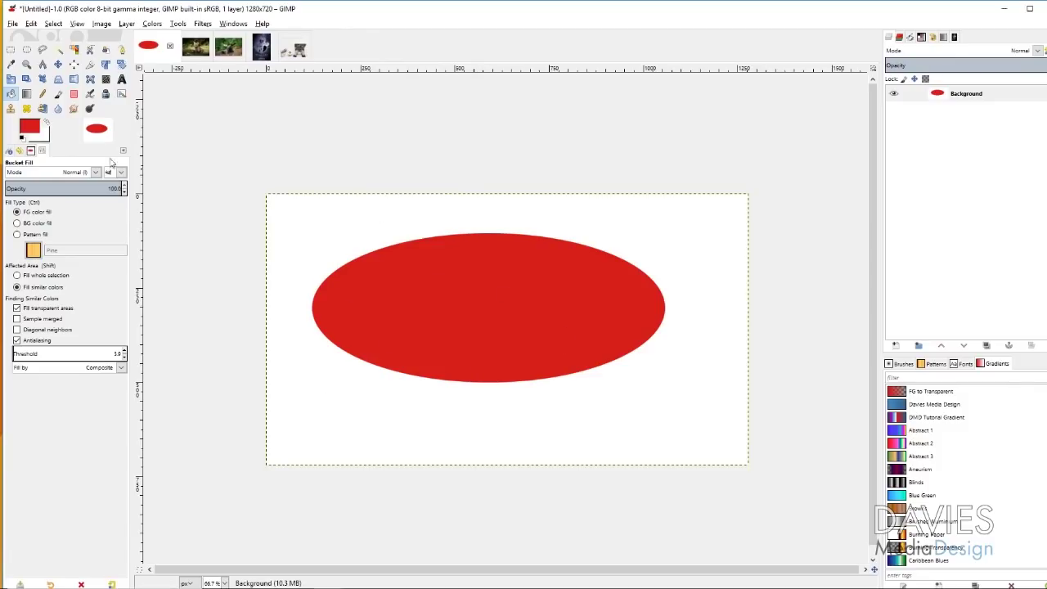
Set the foreground color to black and fill the red ellipse by similar colors with Sample merged off and a threshold of 3.9
click(30, 133)
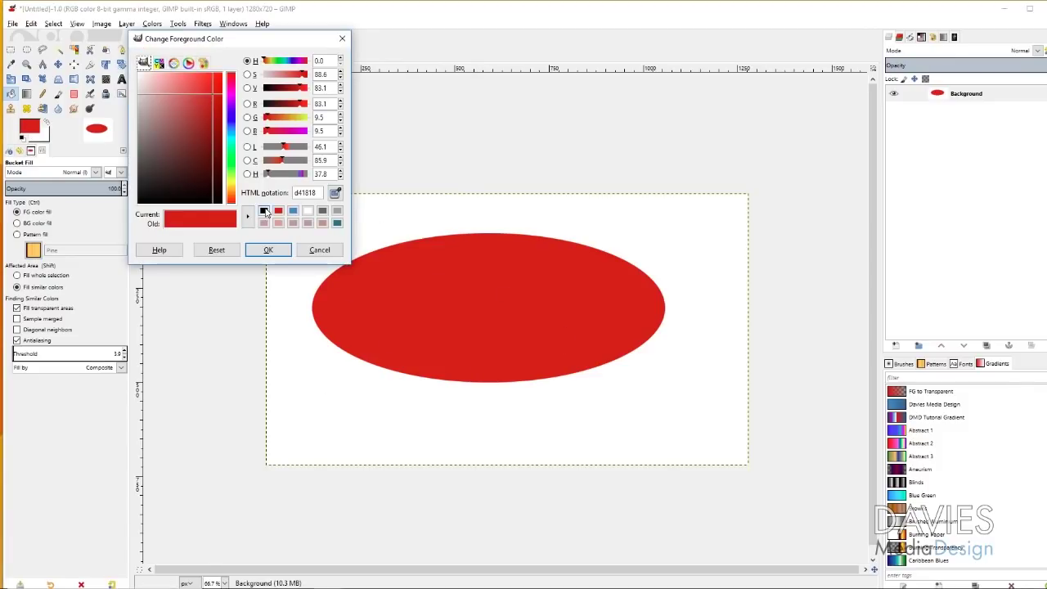
click(263, 210)
click(269, 250)
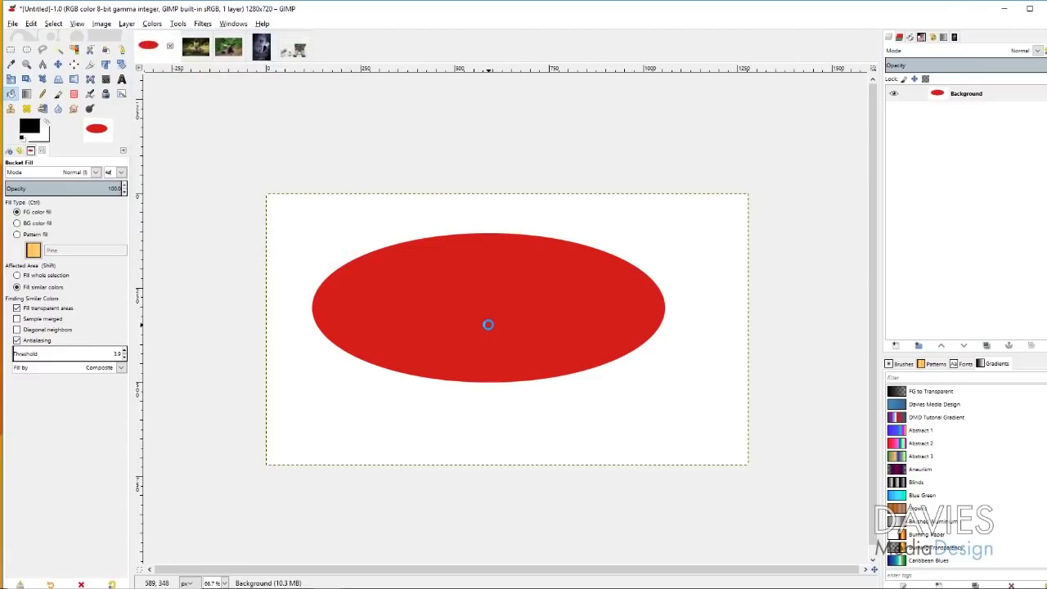
click(487, 324)
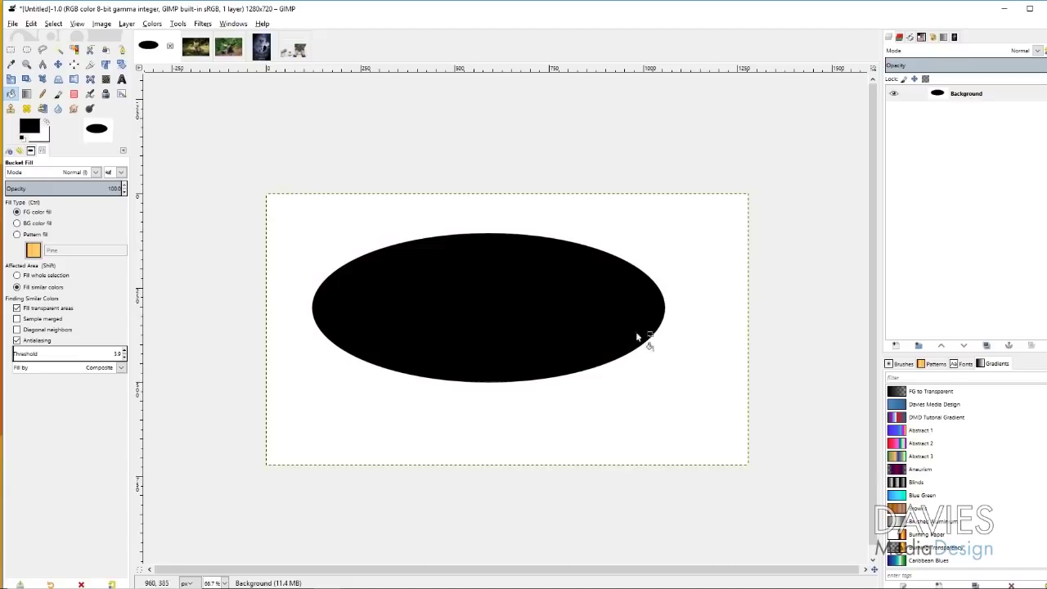
Examine the filled ellipse's upper edge at 200% zoom and undo the black fill
click(27, 64)
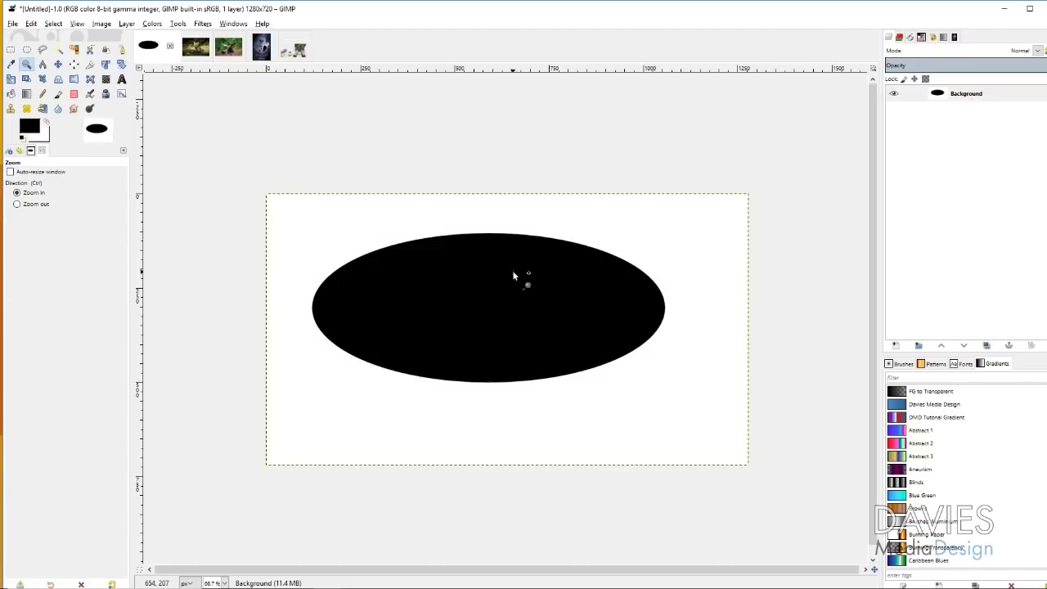
click(510, 272)
click(509, 279)
click(416, 211)
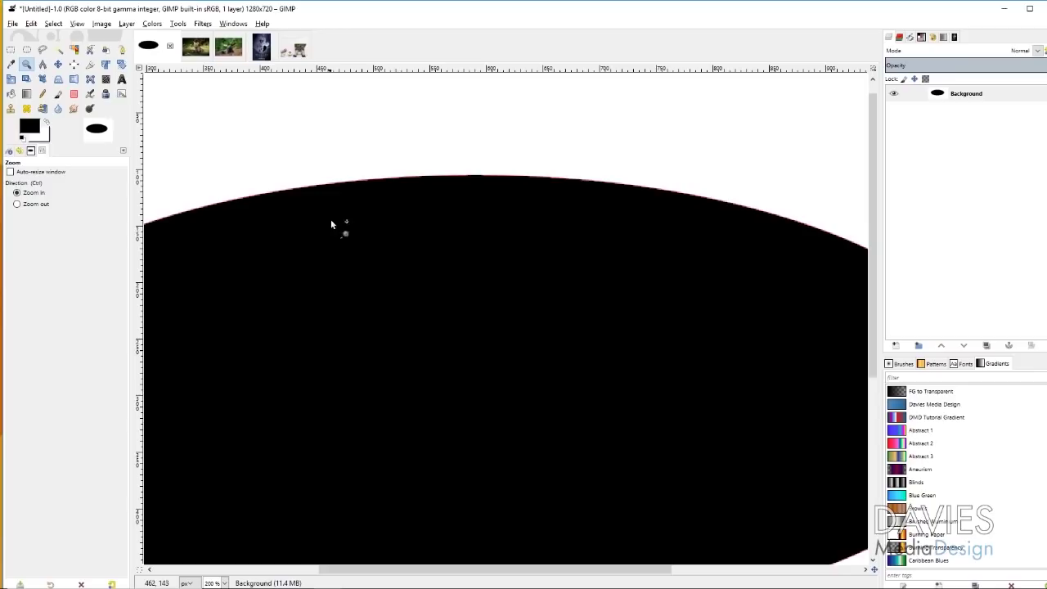
key(ctrl+z)
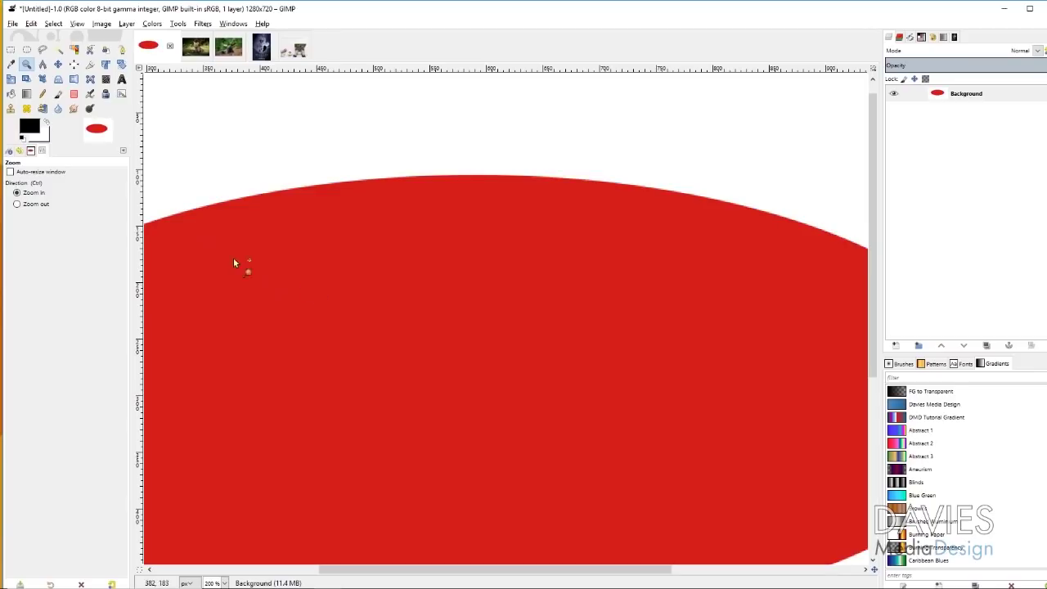
Try filling the red ellipse with black at thresholds of 32.9 and 51.3, undoing each fill
click(11, 93)
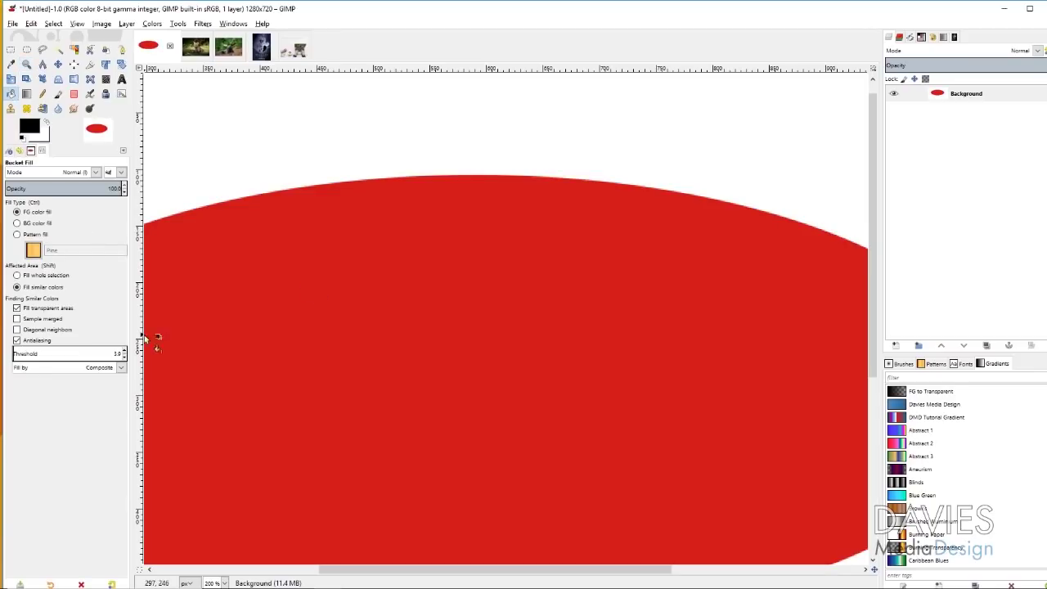
click(21, 354)
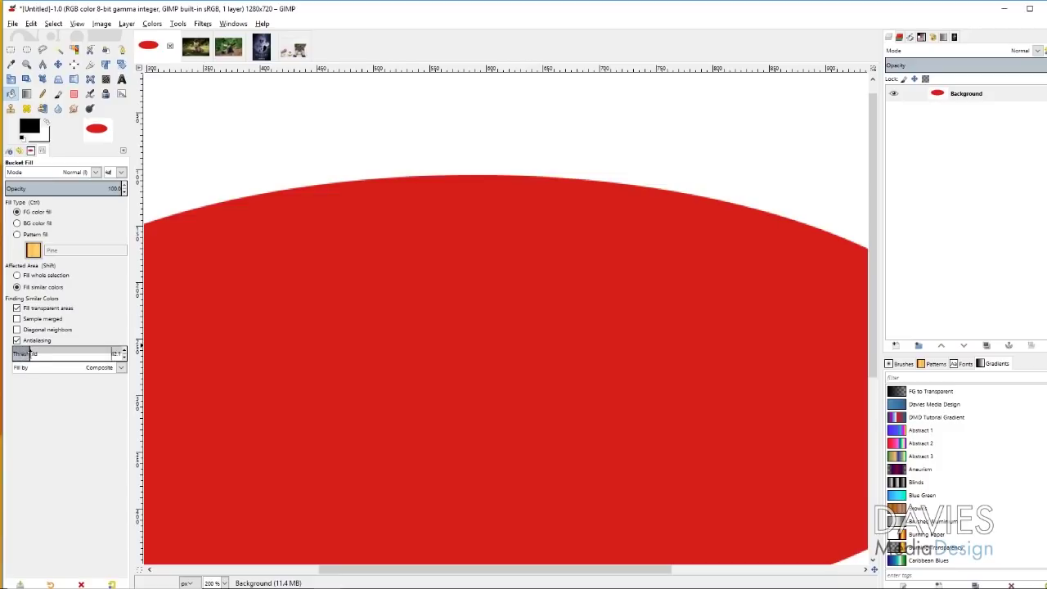
click(382, 321)
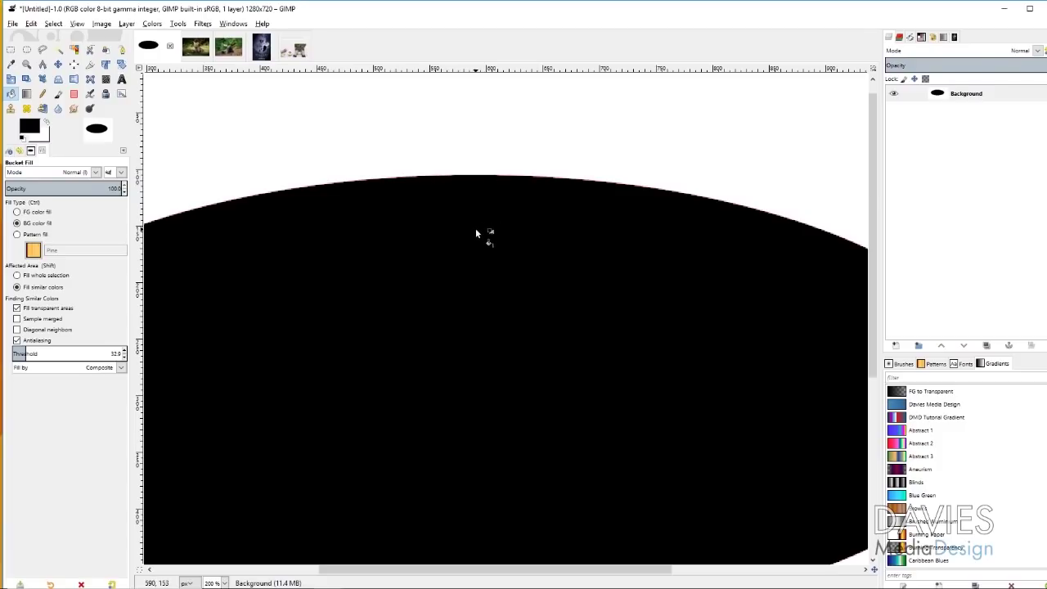
key(ctrl+z)
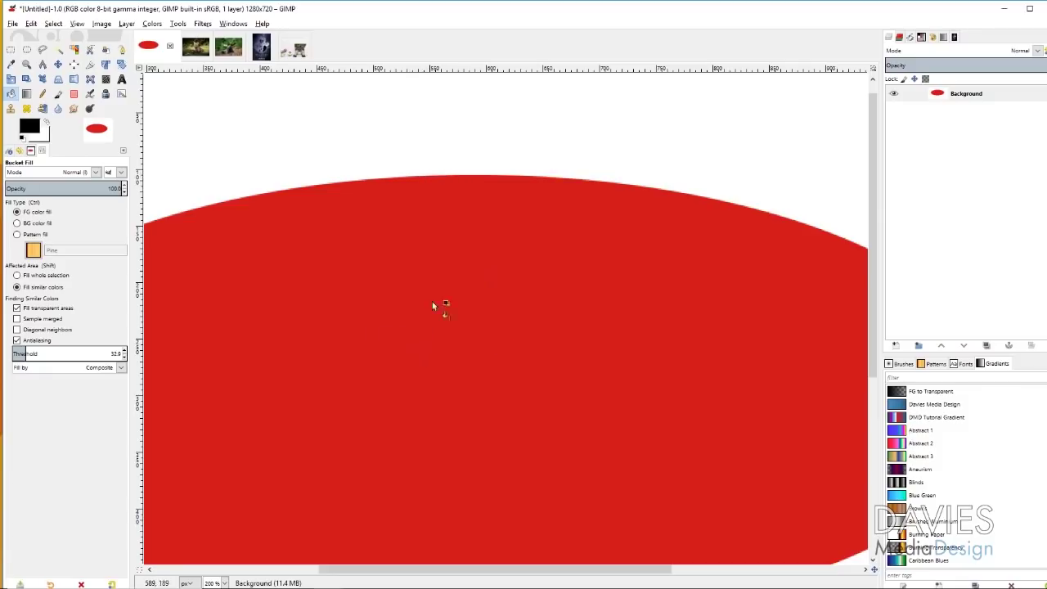
click(28, 352)
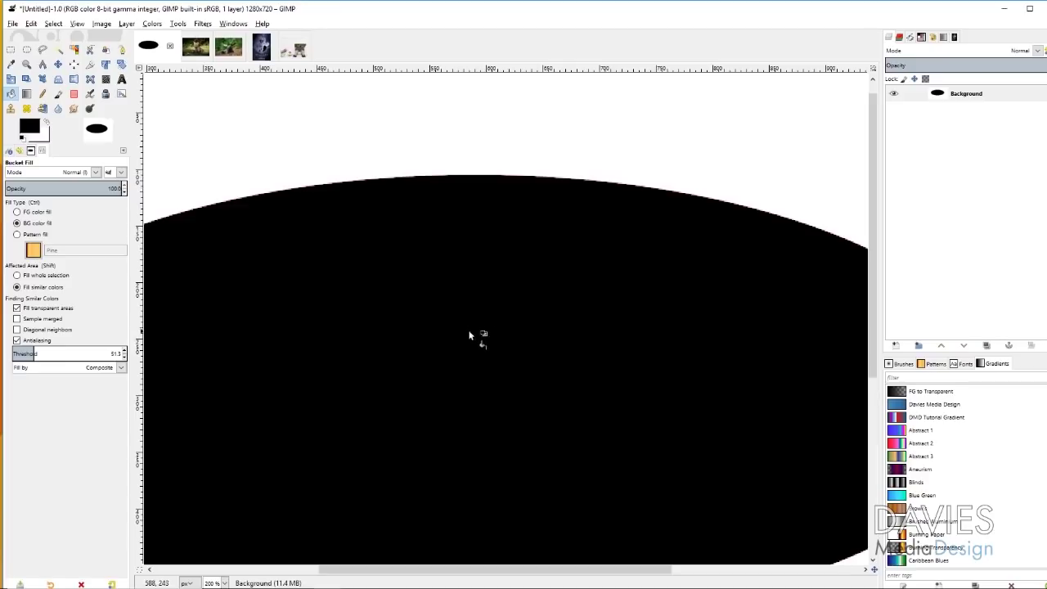
key(ctrl+z)
Try the black fill at a threshold of about 93, undo it, and fill the ellipse with the threshold raised to 117
drag(92, 354, 52, 353)
click(461, 299)
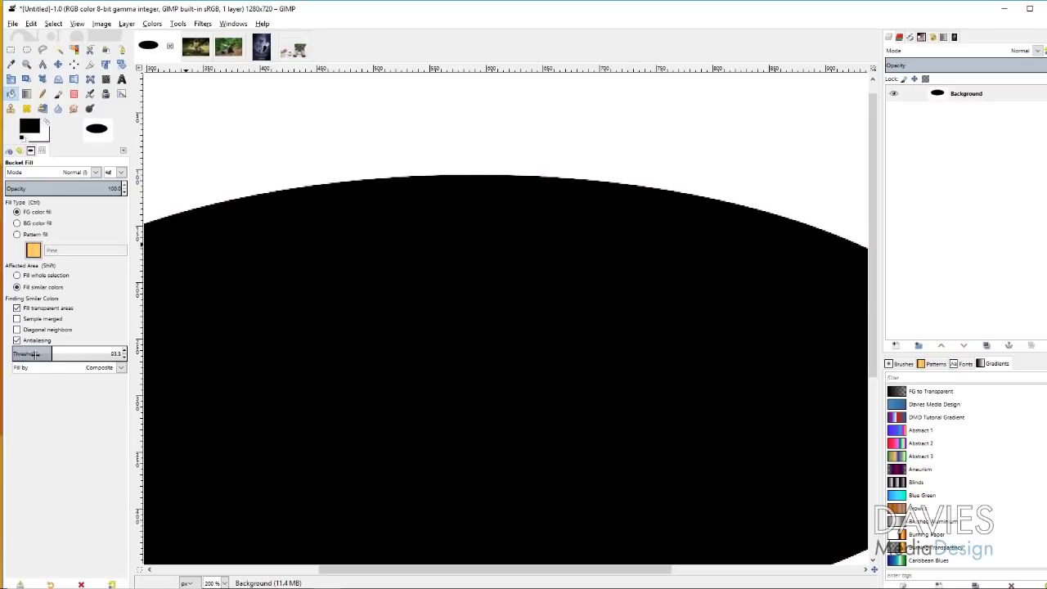
key(ctrl+z)
drag(24, 350, 64, 354)
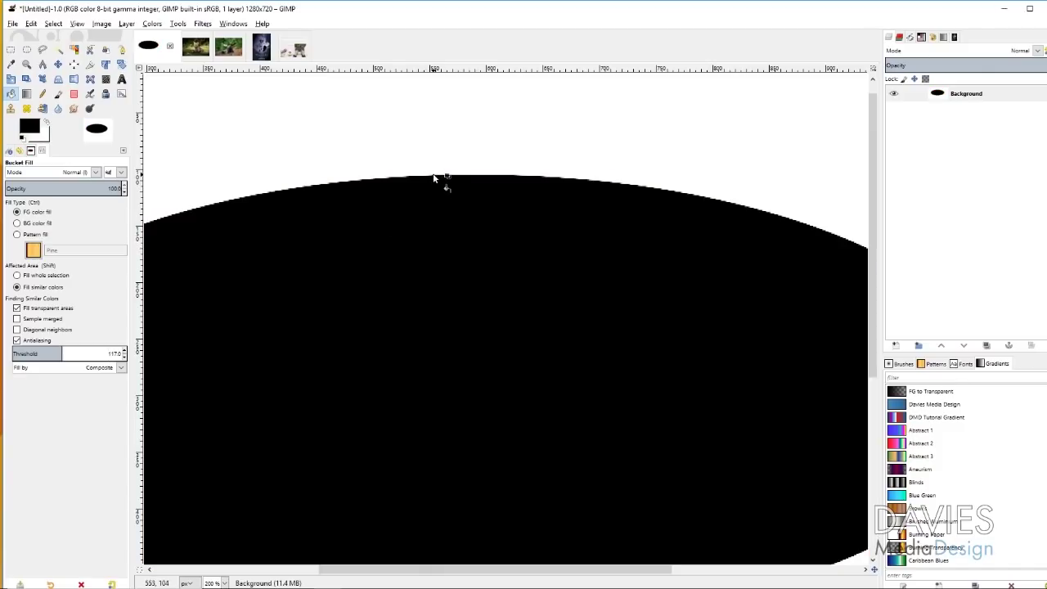
Undo the black fill, raise the threshold to 140, and fill the red ellipse with black again
key(ctrl+z)
drag(57, 353, 69, 353)
key(ctrl+z)
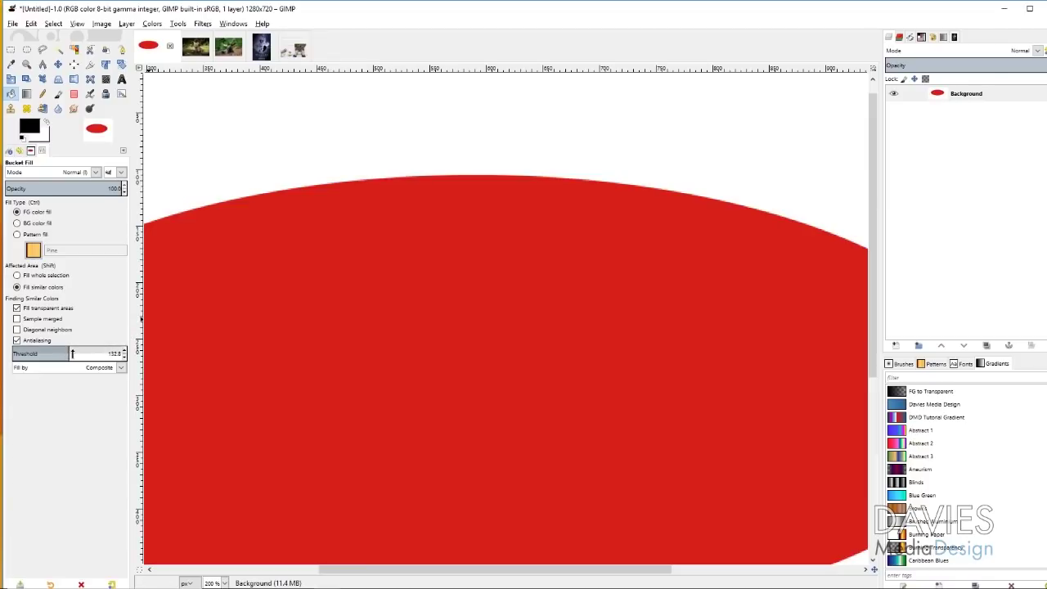
drag(70, 352, 72, 353)
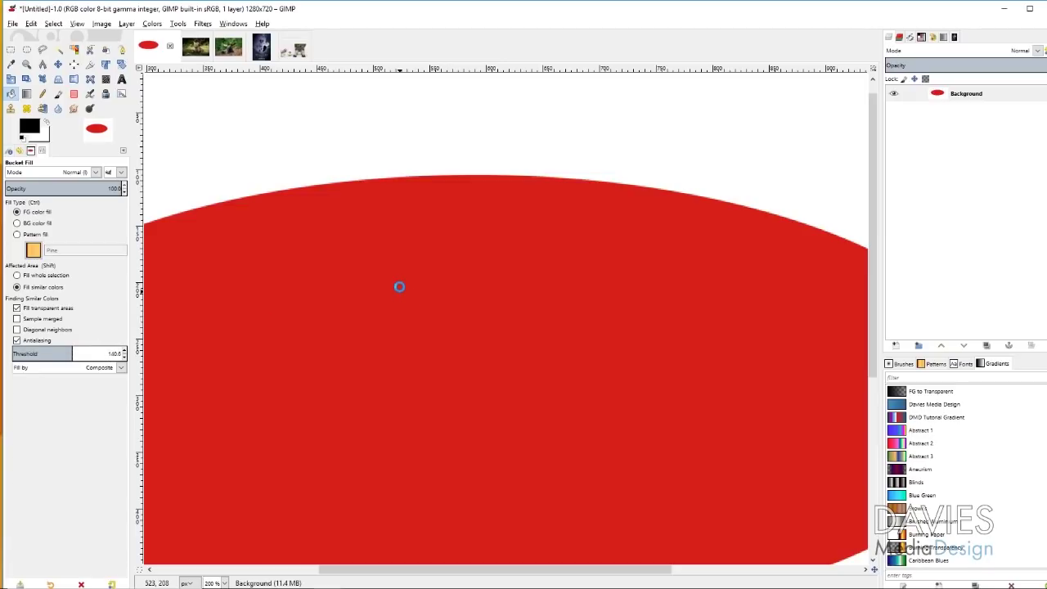
click(479, 192)
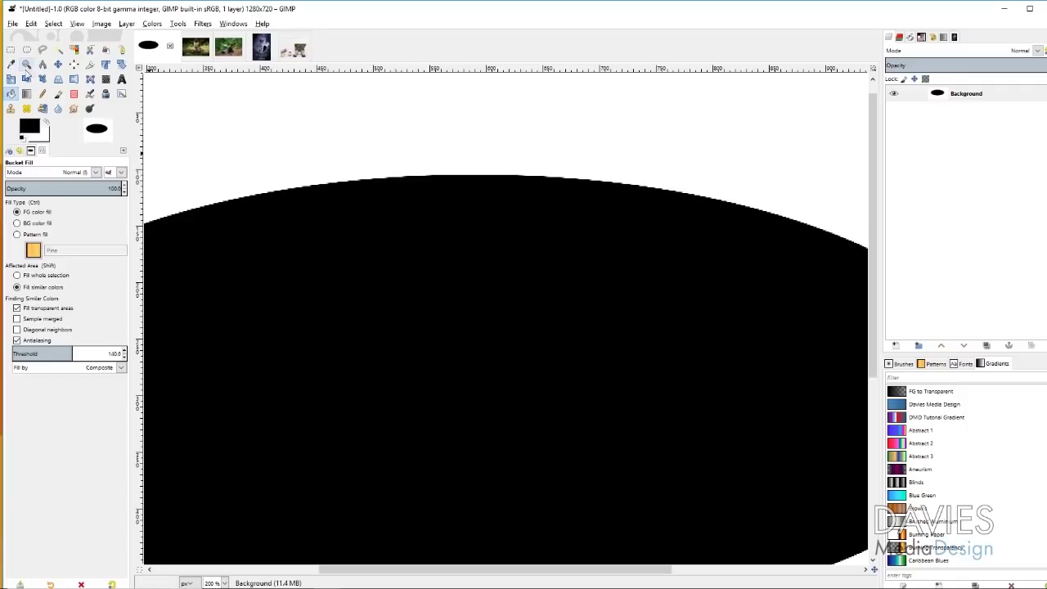
click(26, 65)
ctrl+click(479, 298)
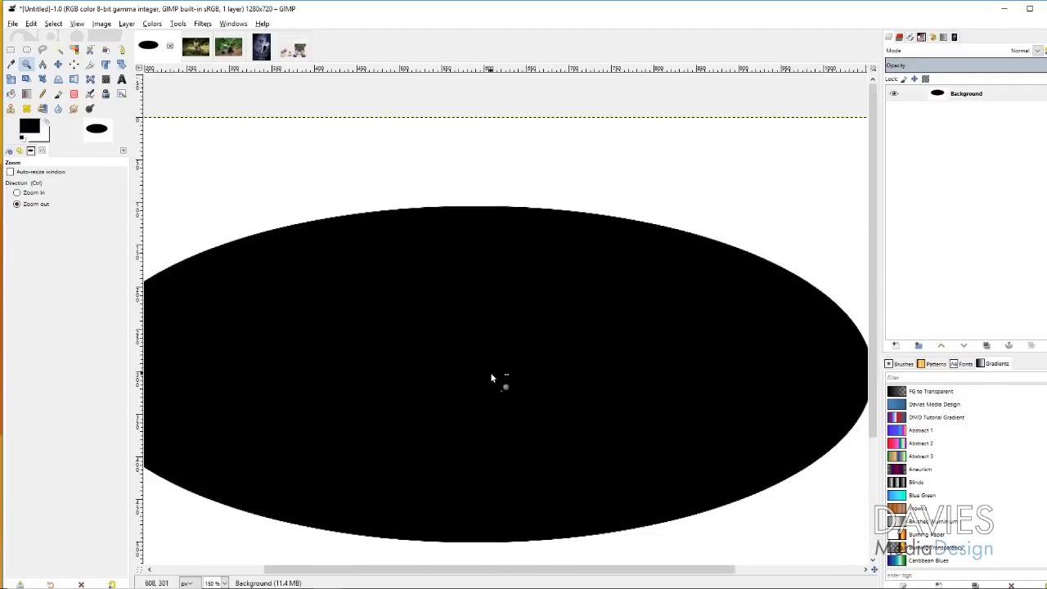
ctrl+click(490, 371)
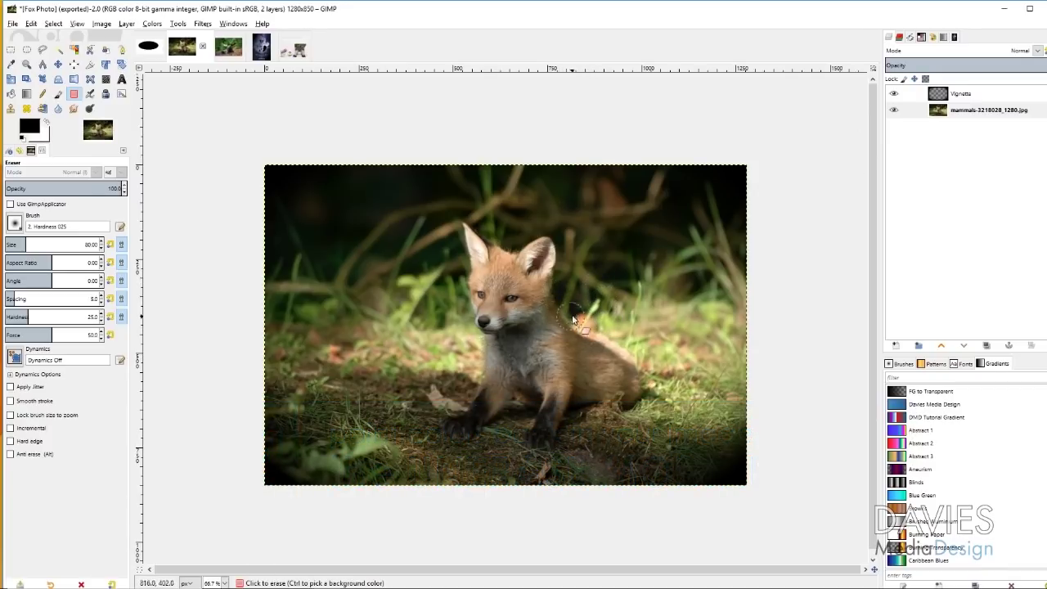
Add an alpha channel to the mammals-3218028_1280.jpg layer and erase the fox to transparency
click(942, 112)
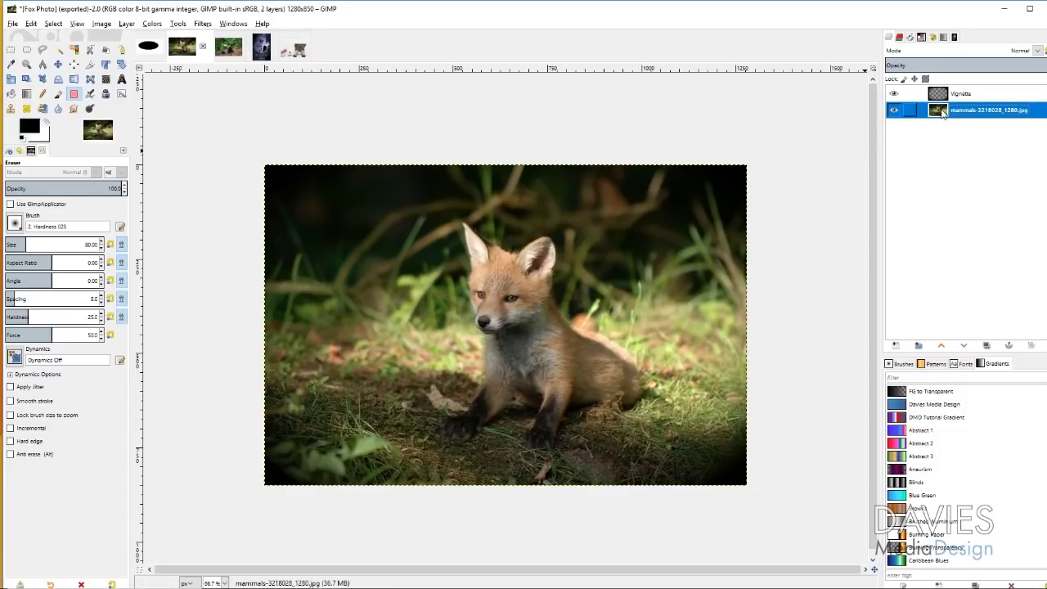
right_click(945, 114)
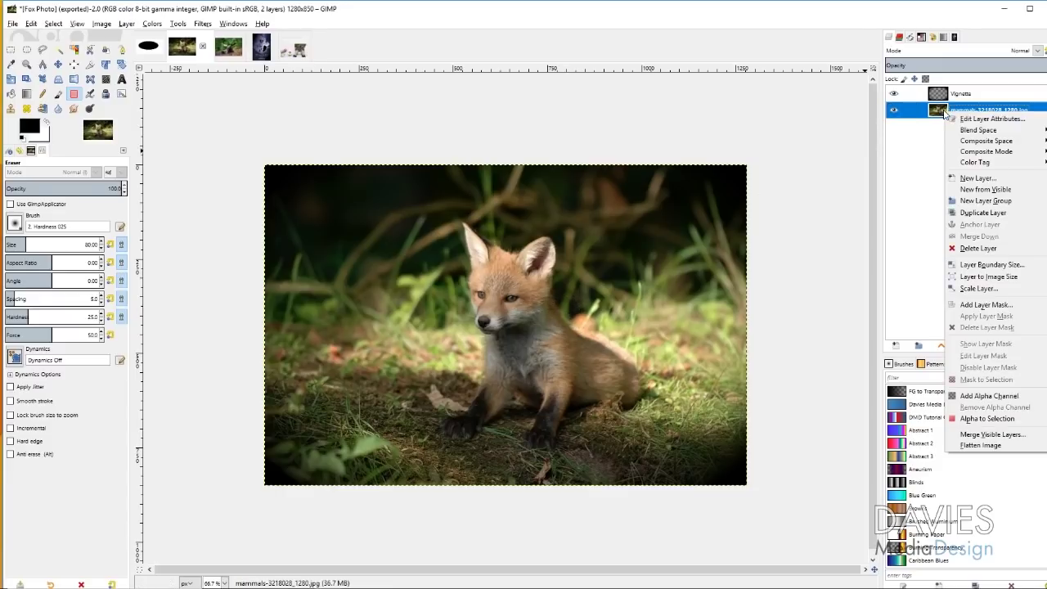
click(984, 397)
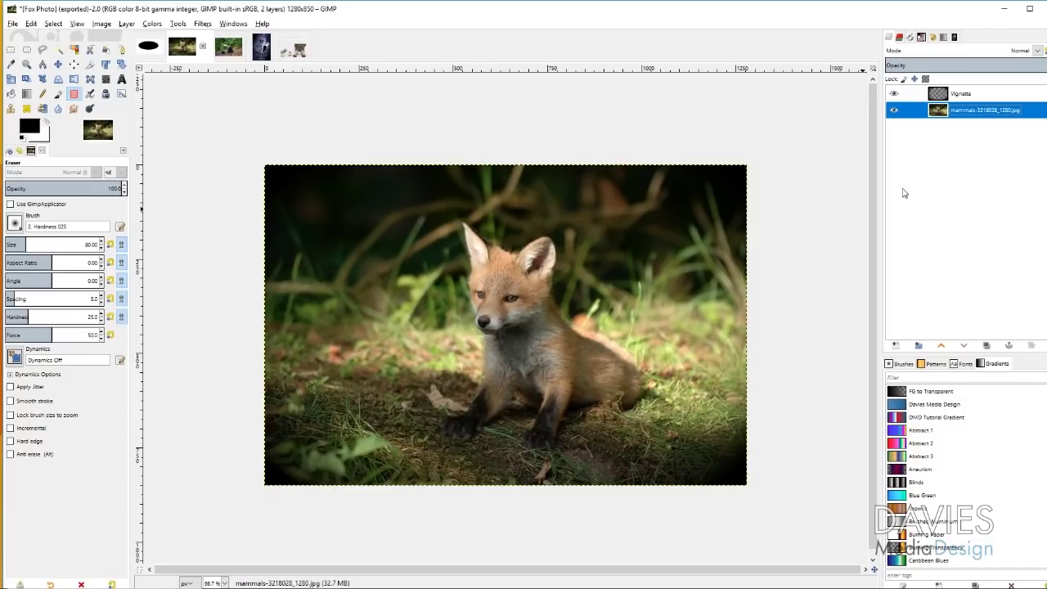
mouse_move(458, 331)
mouse_down()
mouse_move(547, 256)
mouse_move(581, 286)
mouse_move(535, 282)
mouse_move(532, 242)
mouse_move(481, 275)
mouse_move(467, 227)
mouse_move(495, 264)
mouse_move(487, 335)
mouse_up()
mouse_move(469, 376)
mouse_down()
mouse_move(457, 440)
mouse_move(451, 431)
mouse_move(470, 430)
mouse_move(502, 394)
mouse_move(544, 407)
mouse_move(549, 425)
mouse_move(529, 450)
mouse_up()
mouse_move(505, 370)
mouse_down()
mouse_move(502, 345)
mouse_move(548, 359)
mouse_move(551, 312)
mouse_move(639, 371)
mouse_move(569, 399)
mouse_move(566, 359)
mouse_move(626, 371)
mouse_up()
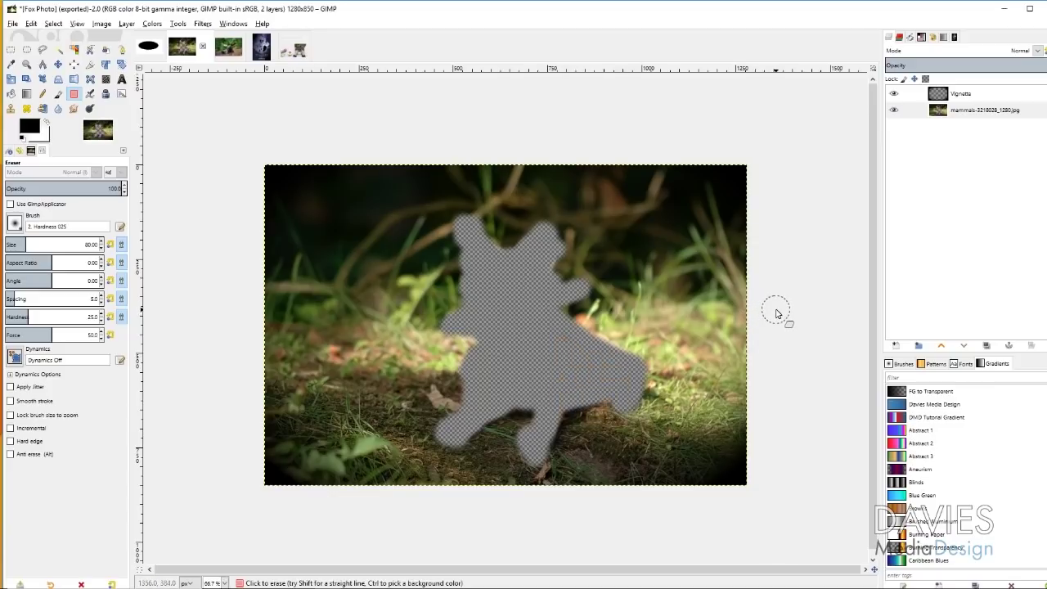
Reduce the Paintbrush size to 30 and paint four black scribbles on the background around the erased fox
click(59, 93)
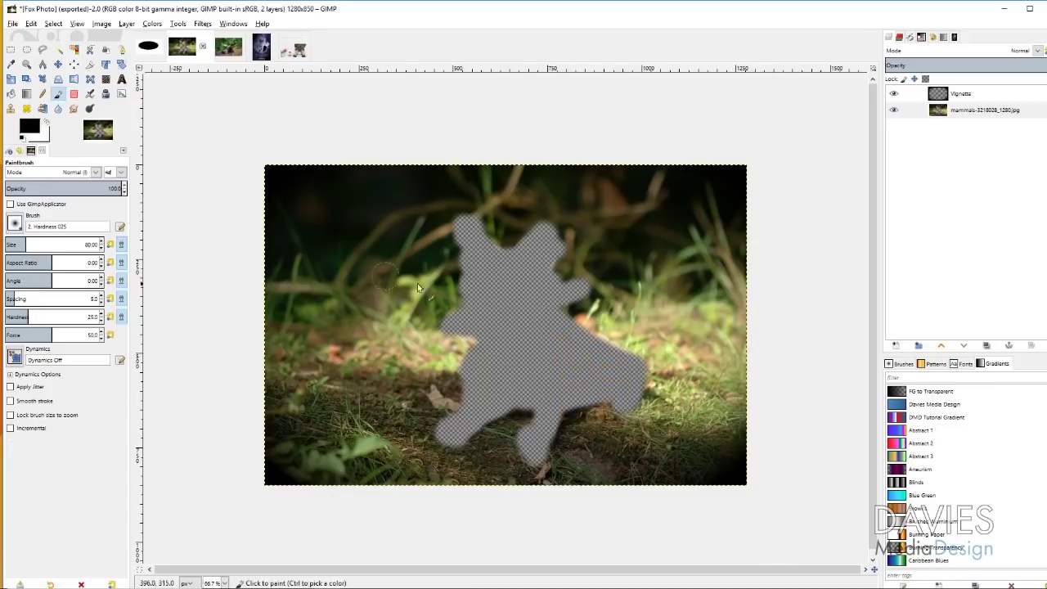
key(bracketleft)
key(bracketleft)
key(bracketleft)
key(bracketleft)
key(bracketleft)
key(bracketleft)
key(bracketleft)
key(bracketleft)
key(bracketleft)
key(bracketleft)
key(bracketleft)
key(bracketleft)
key(bracketleft)
key(bracketleft)
key(bracketleft)
key(bracketleft)
key(bracketleft)
key(bracketleft)
key(bracketleft)
key(bracketleft)
key(bracketleft)
key(bracketleft)
key(bracketleft)
key(bracketleft)
key(bracketleft)
key(bracketleft)
key(bracketleft)
key(bracketleft)
key(bracketleft)
key(bracketleft)
key(bracketleft)
key(bracketleft)
key(bracketleft)
mouse_move(344, 205)
mouse_down()
mouse_move(347, 338)
mouse_move(349, 240)
mouse_move(400, 270)
mouse_move(421, 372)
mouse_move(327, 410)
mouse_move(335, 424)
mouse_move(378, 435)
mouse_up()
mouse_move(659, 209)
mouse_down()
mouse_move(679, 303)
mouse_move(687, 274)
mouse_up()
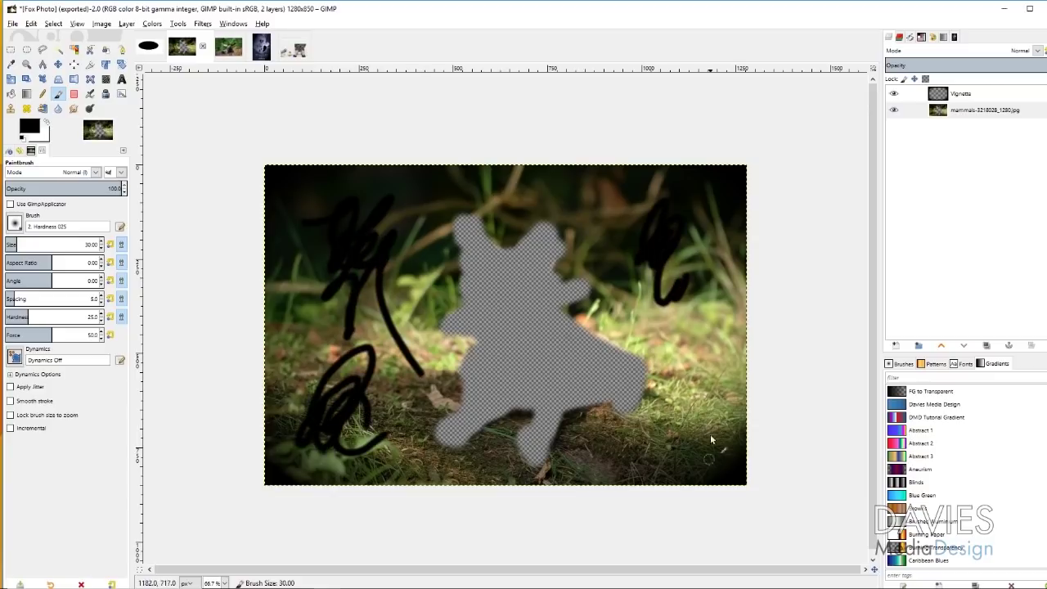
drag(664, 459, 685, 414)
drag(699, 378, 712, 390)
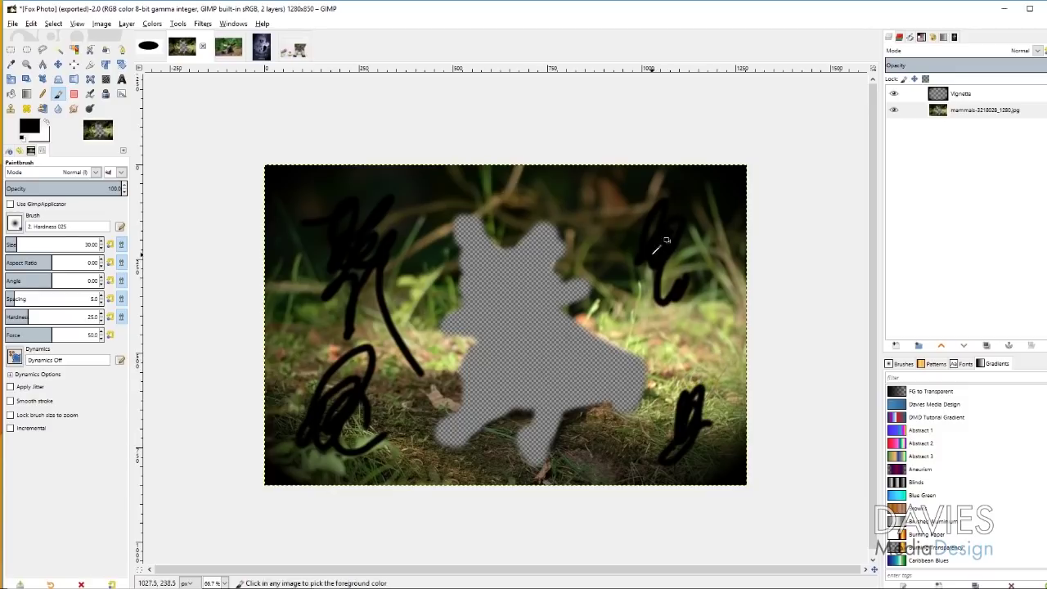
Undo all the black scribbles and redo them
key(ctrl+z)
key(ctrl+z)
key(ctrl+z)
key(ctrl+z)
key(ctrl+z)
key(ctrl+z)
key(ctrl+z)
key(ctrl+z)
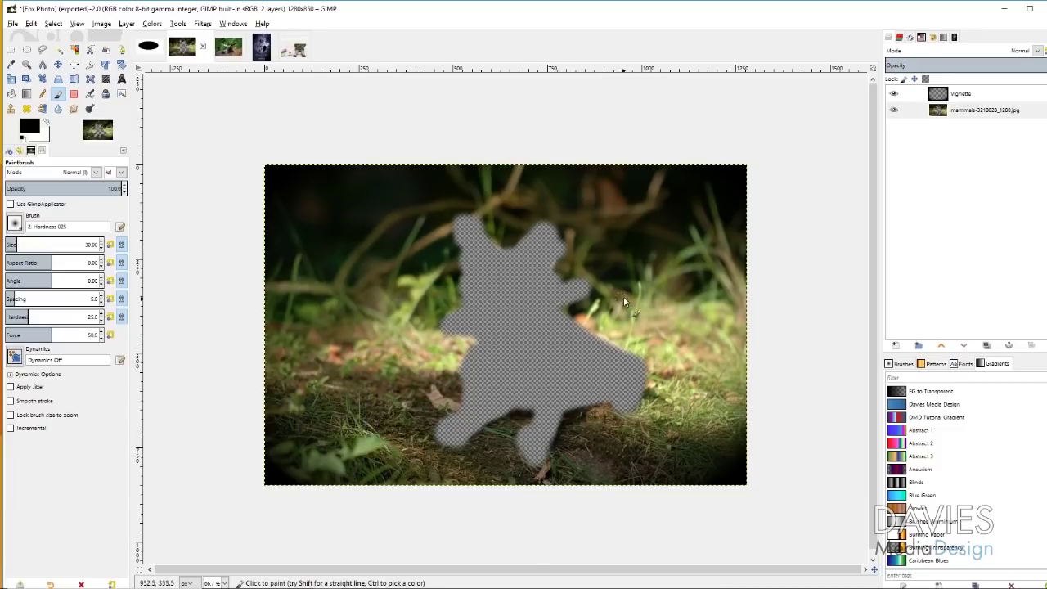
key(ctrl+y)
key(ctrl+y)
key(ctrl+y)
key(ctrl+y)
key(ctrl+y)
key(ctrl+y)
key(ctrl+y)
key(ctrl+y)
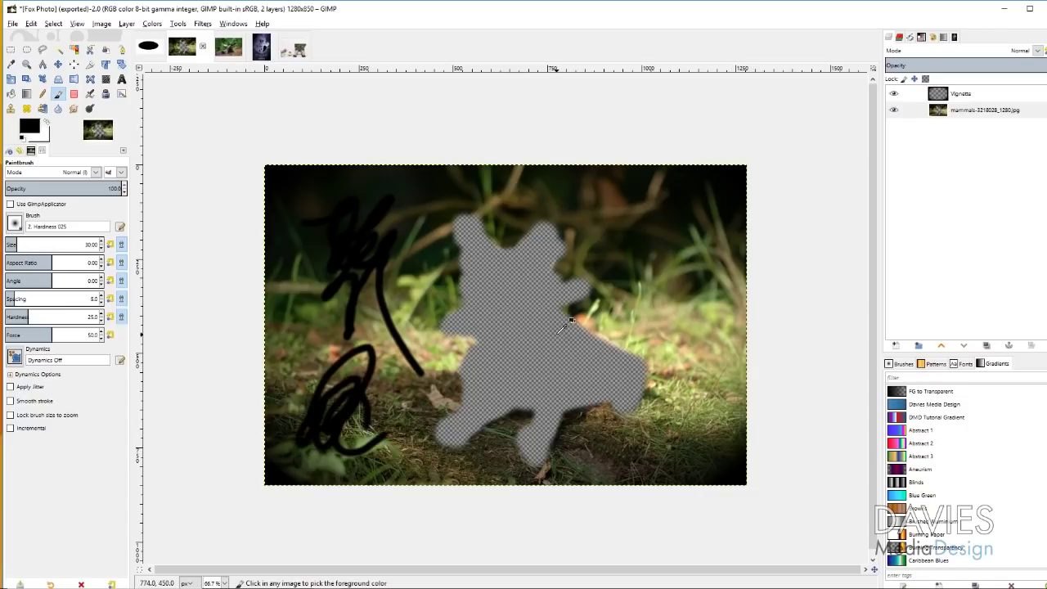
key(ctrl+y)
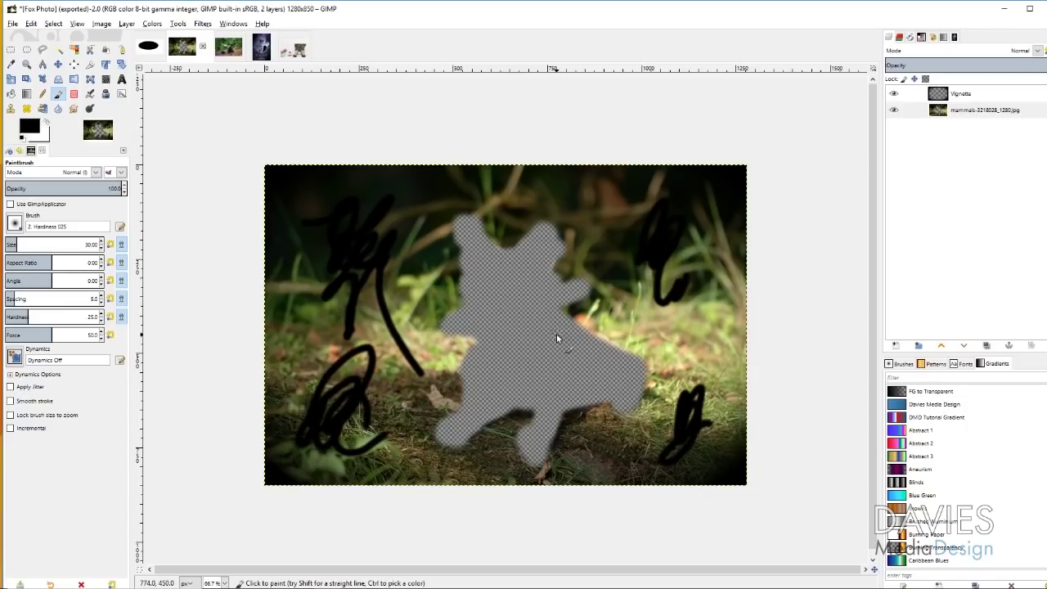
Enable Anti erase on the Eraser at size 81 and brush over the transparent area to restore the fox
key(shift+e)
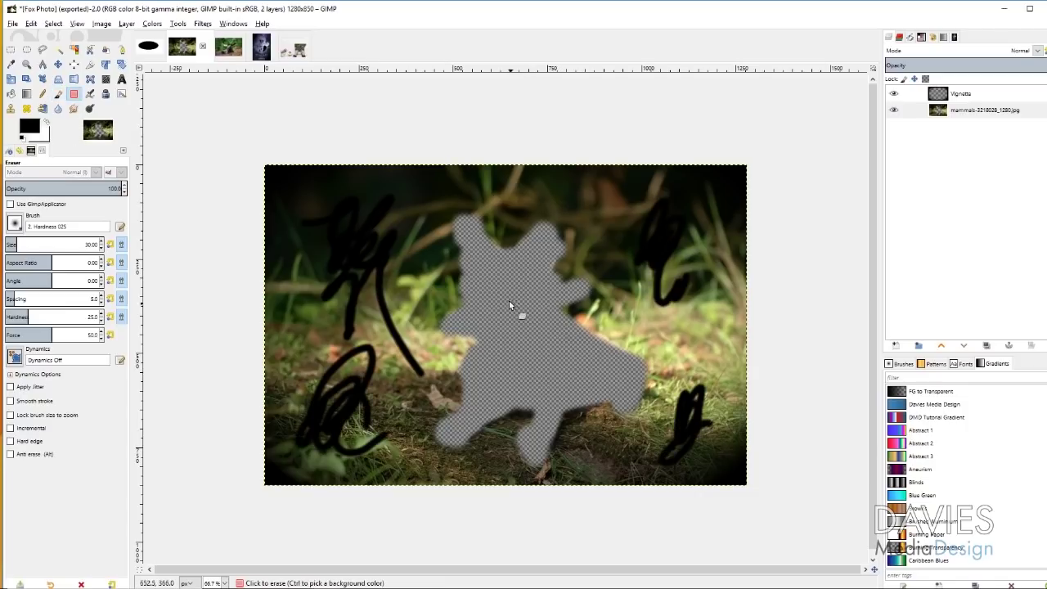
key(bracketright)
key(bracketright)
key(bracketright)
key(bracketright)
key(bracketright)
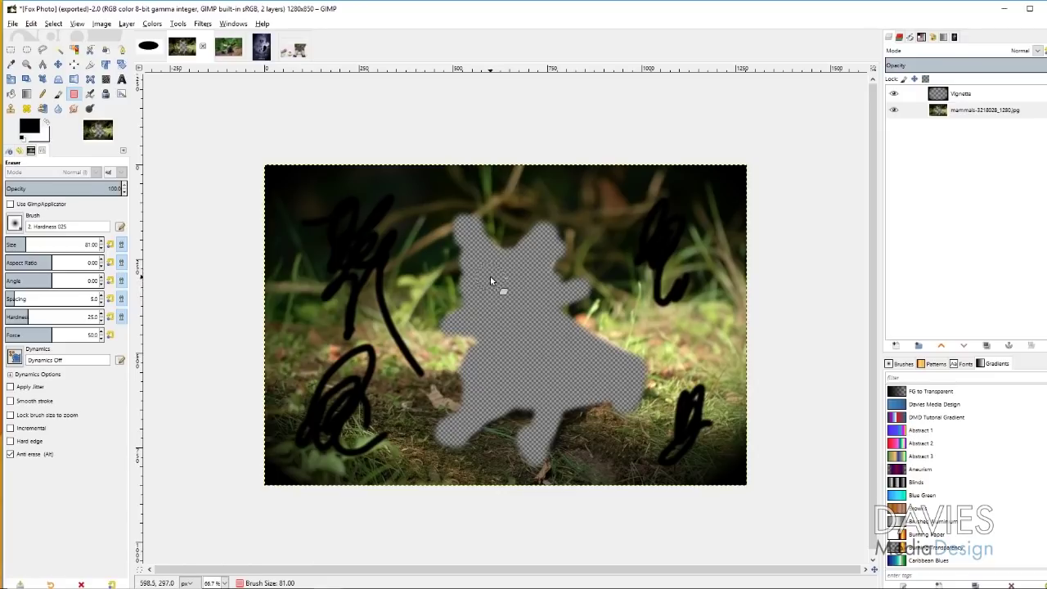
mouse_move(496, 259)
mouse_down()
mouse_move(462, 286)
mouse_move(478, 250)
mouse_move(440, 254)
mouse_move(458, 213)
mouse_move(489, 208)
mouse_move(495, 235)
mouse_move(526, 256)
mouse_move(535, 242)
mouse_move(518, 274)
mouse_move(548, 261)
mouse_move(552, 300)
mouse_move(518, 312)
mouse_move(504, 303)
mouse_move(482, 337)
mouse_up()
mouse_move(531, 286)
mouse_down()
mouse_move(465, 370)
mouse_move(466, 302)
mouse_move(447, 334)
mouse_move(483, 315)
mouse_move(442, 337)
mouse_move(414, 297)
mouse_move(507, 305)
mouse_move(520, 340)
mouse_move(567, 288)
mouse_move(593, 279)
mouse_move(469, 379)
mouse_move(438, 429)
mouse_move(461, 398)
mouse_move(459, 447)
mouse_move(481, 431)
mouse_move(475, 423)
mouse_move(503, 377)
mouse_move(552, 355)
mouse_move(504, 429)
mouse_move(568, 372)
mouse_move(533, 442)
mouse_up()
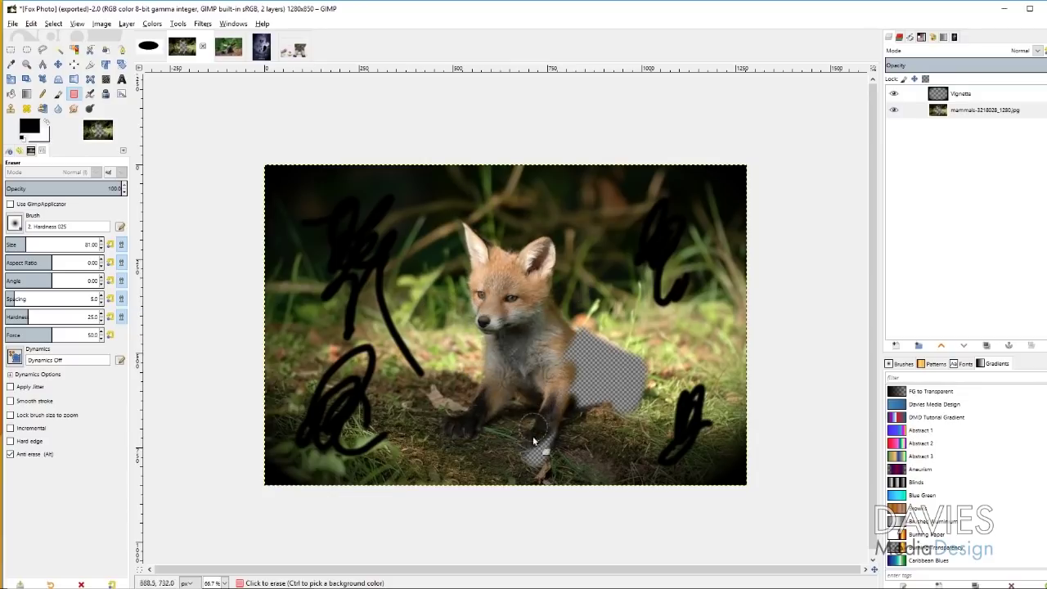
mouse_move(560, 363)
mouse_down()
mouse_move(562, 326)
mouse_move(591, 307)
mouse_move(640, 364)
mouse_up()
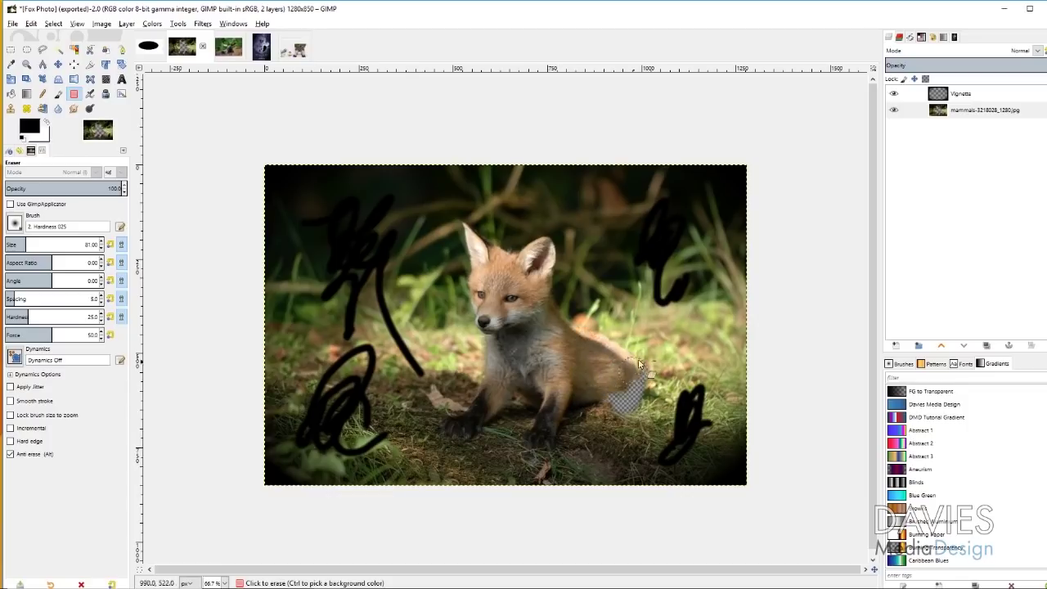
drag(588, 432, 646, 394)
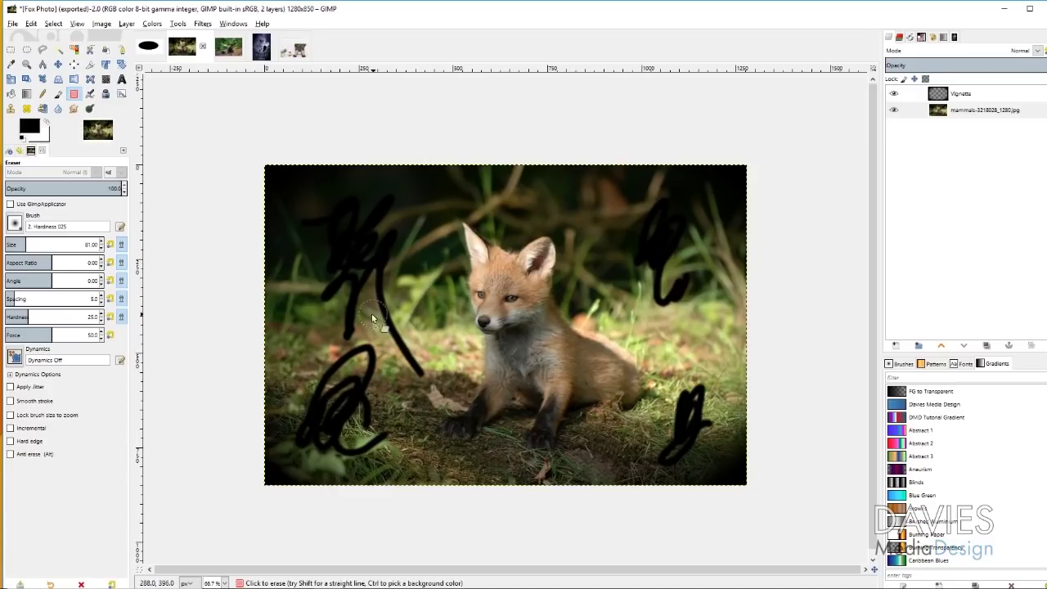
Try erasing the upper-left black scribble with Anti erase off and undo the erasure
drag(364, 247, 351, 265)
drag(334, 229, 414, 360)
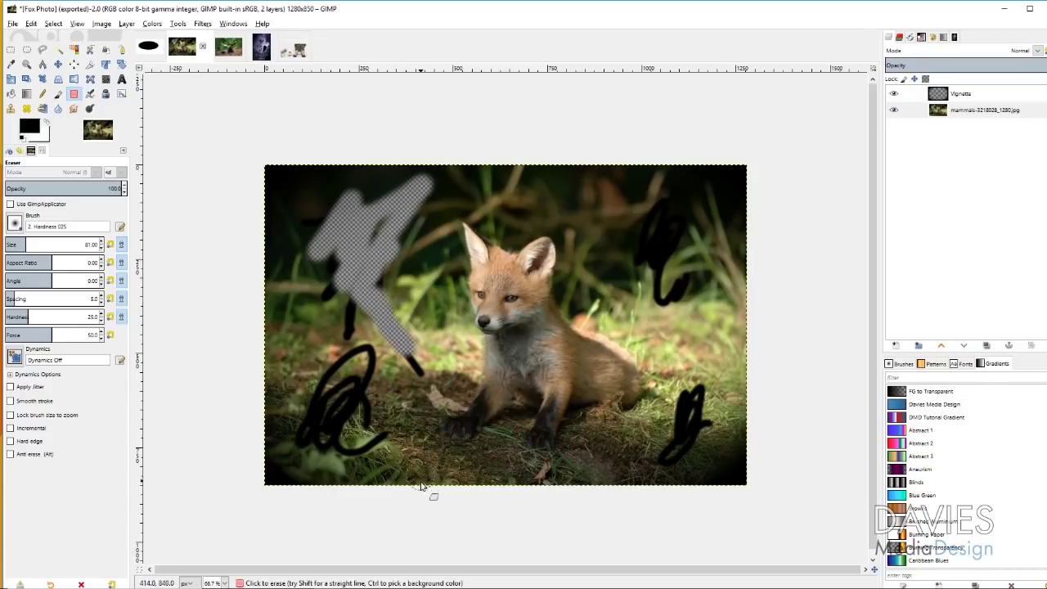
key(ctrl+z)
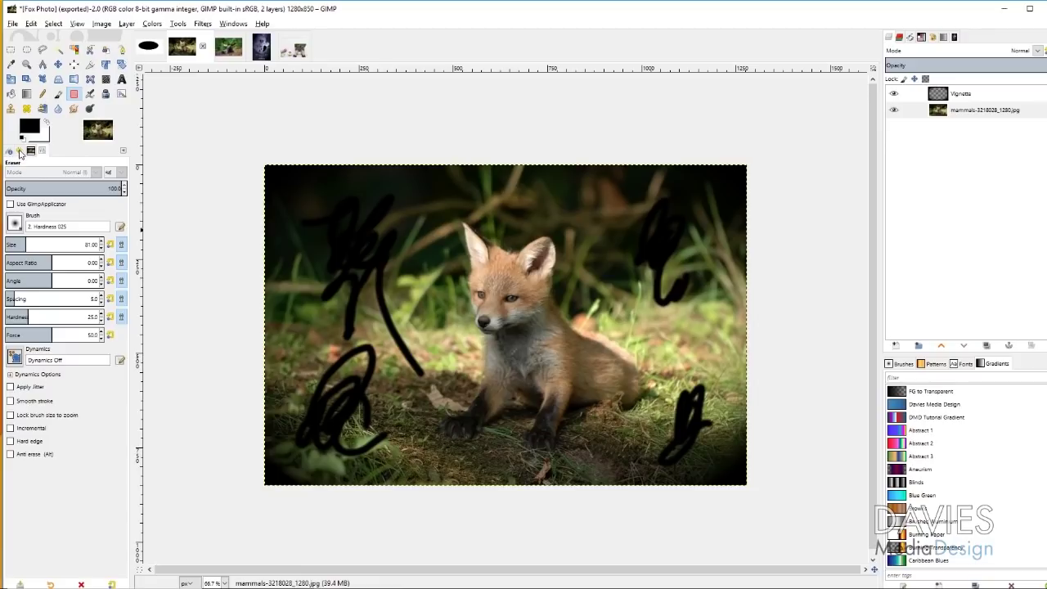
Revisit earlier Paintbrush states in the undo history and undo back to the Eraser state before the scribbles
click(20, 152)
click(27, 415)
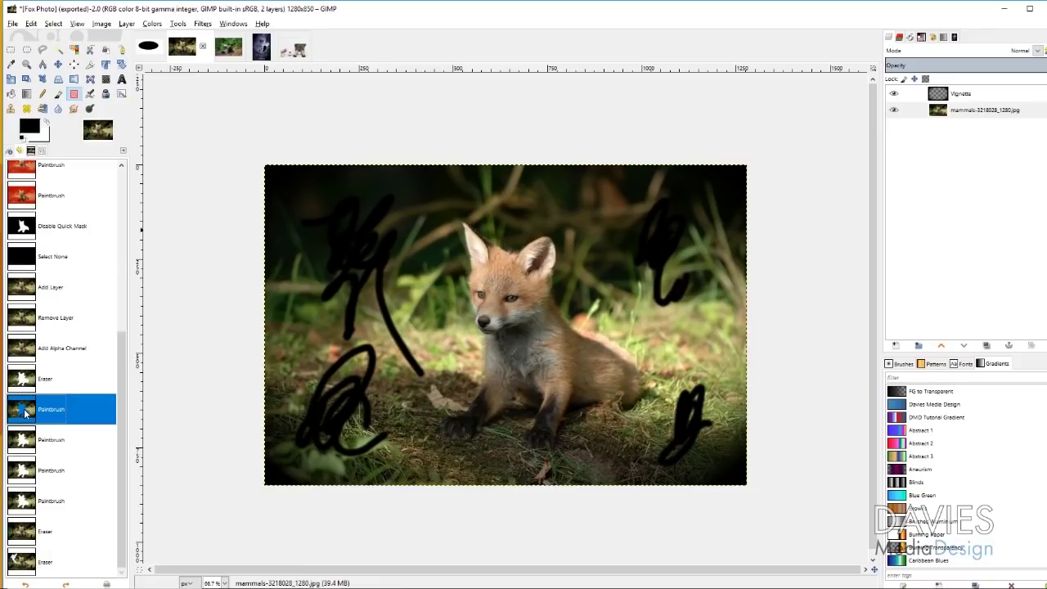
click(36, 468)
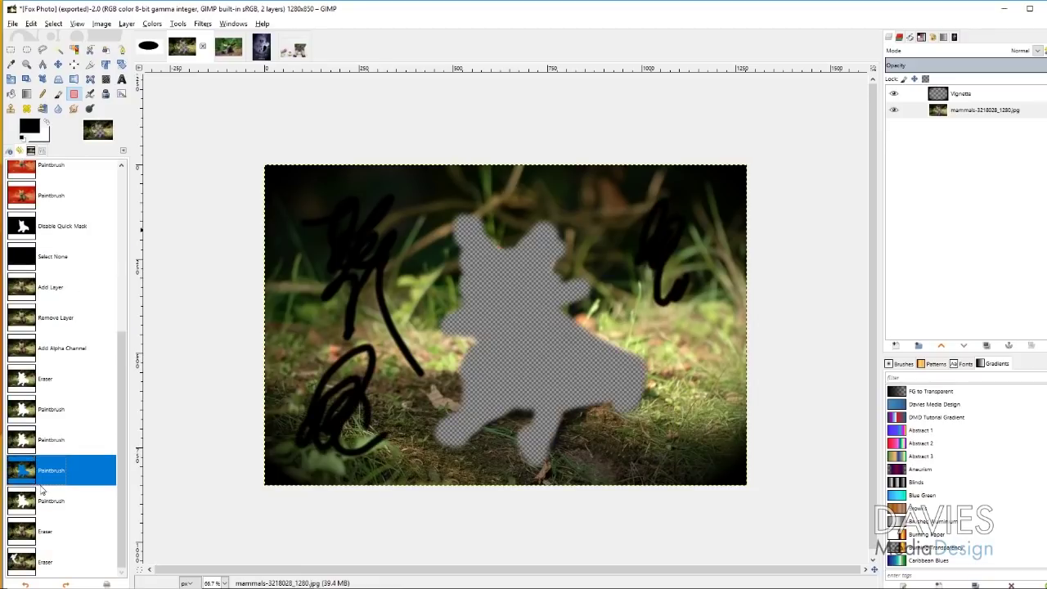
click(79, 499)
key(ctrl+z)
key(ctrl+z)
key(ctrl+z)
key(ctrl+z)
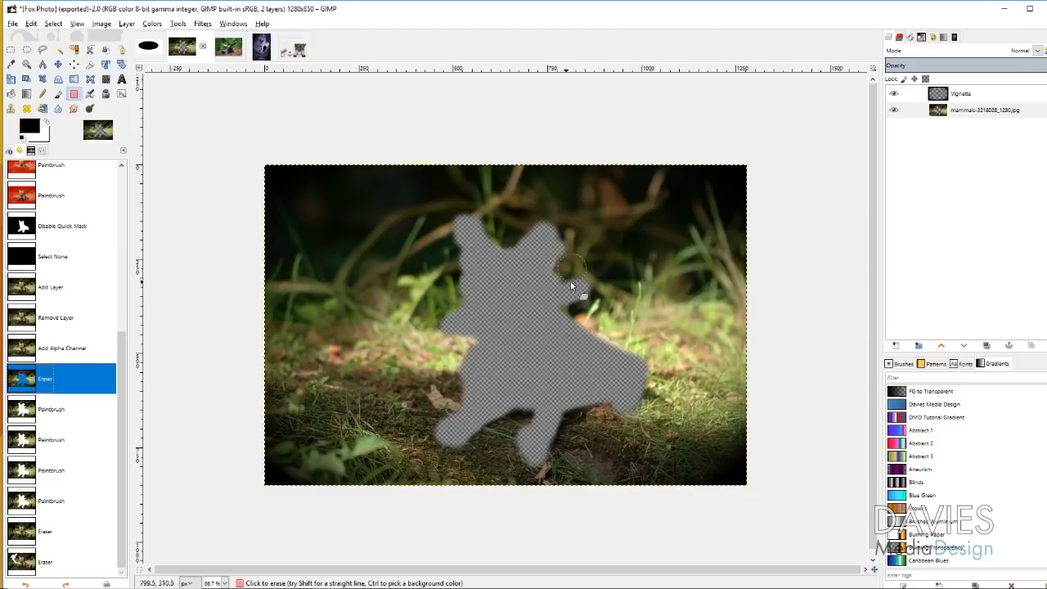
Step forward through the undo history states and return to the Eraser state with the fox restored and all four scribbles
click(22, 417)
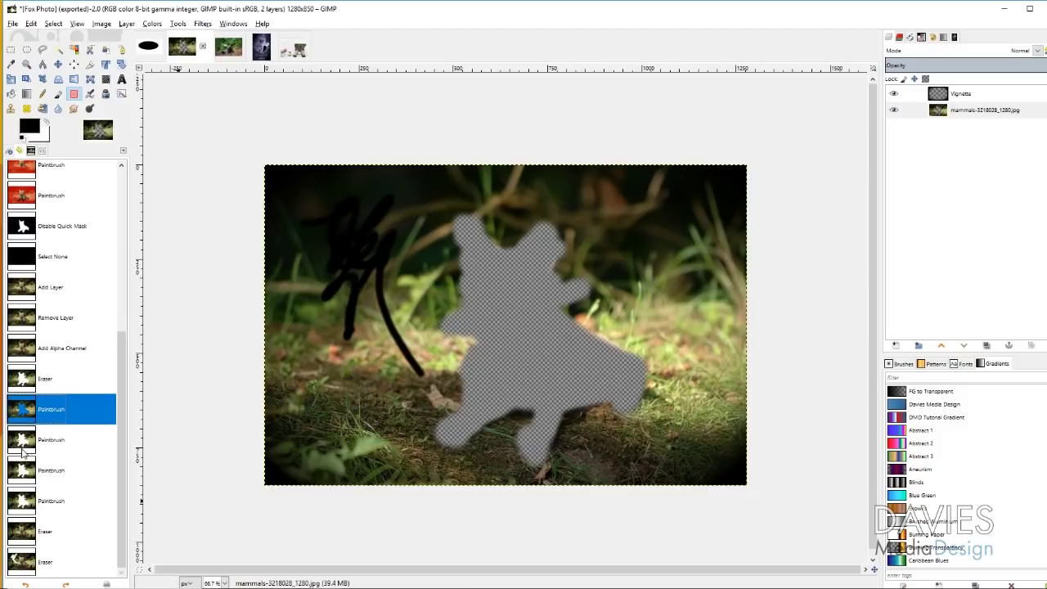
click(24, 442)
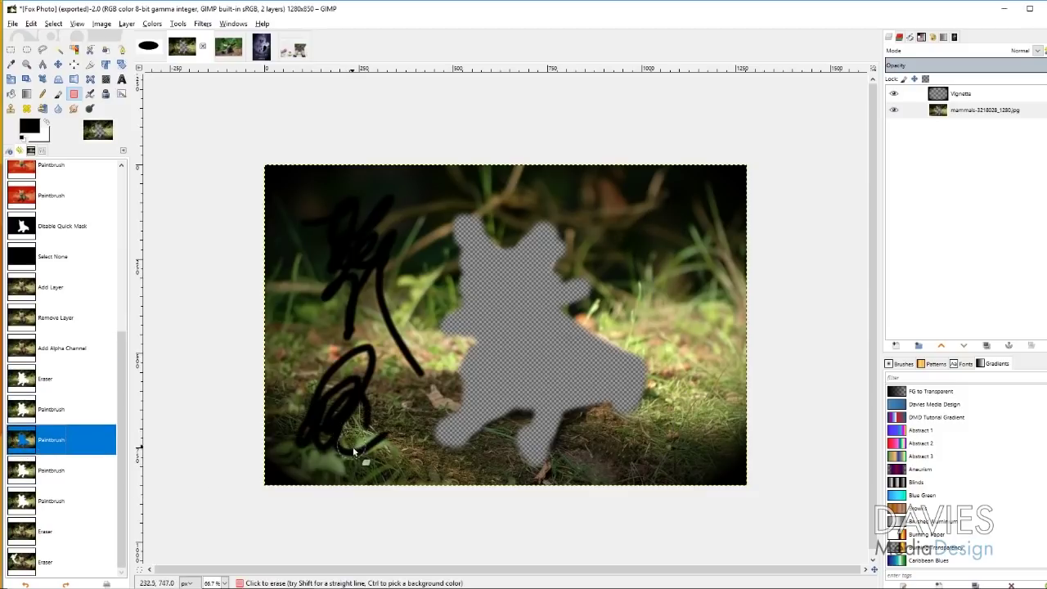
click(19, 479)
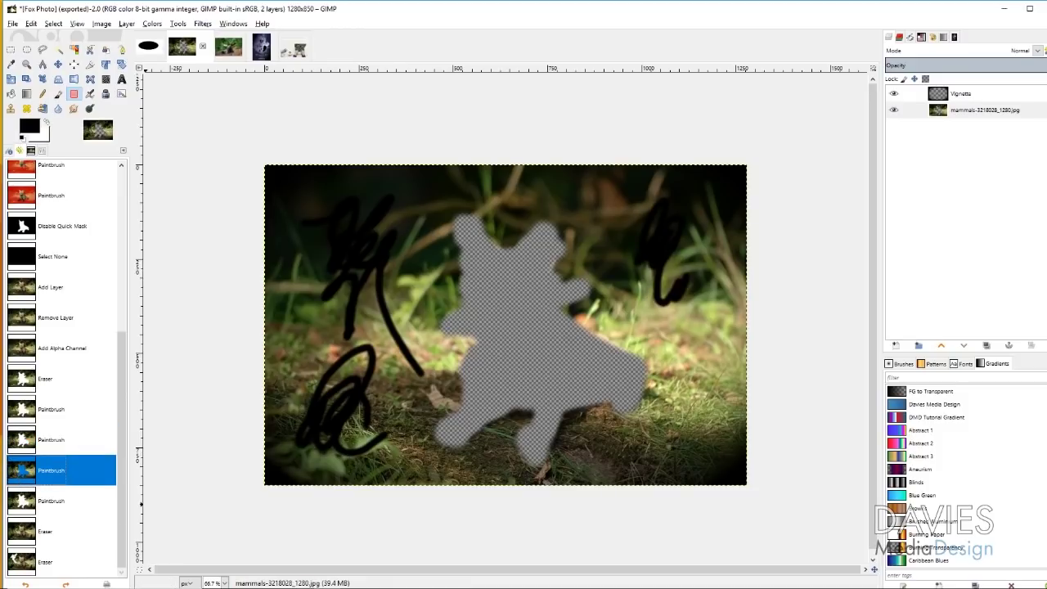
click(38, 509)
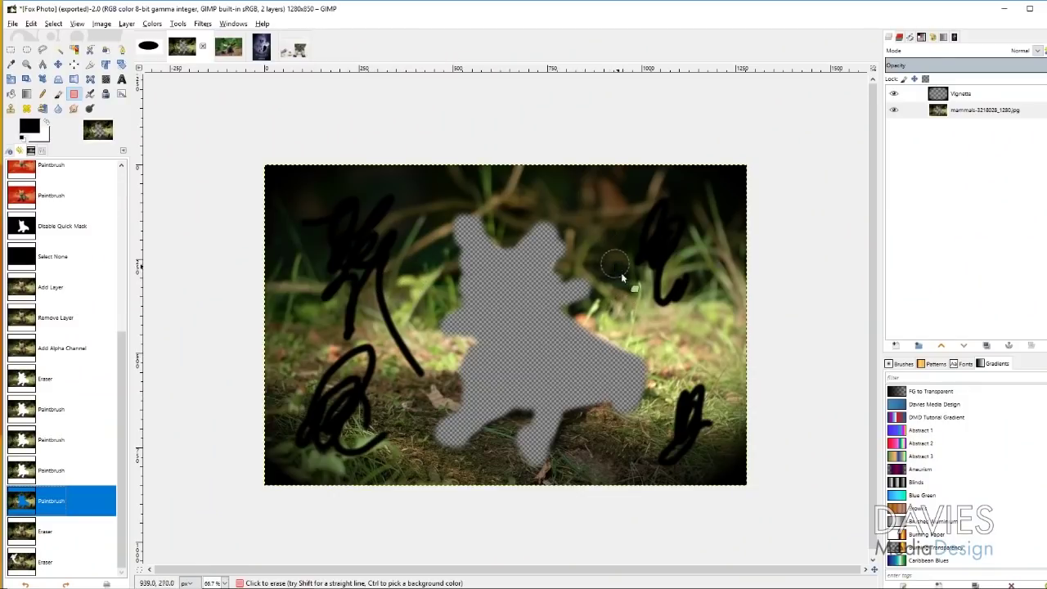
click(31, 563)
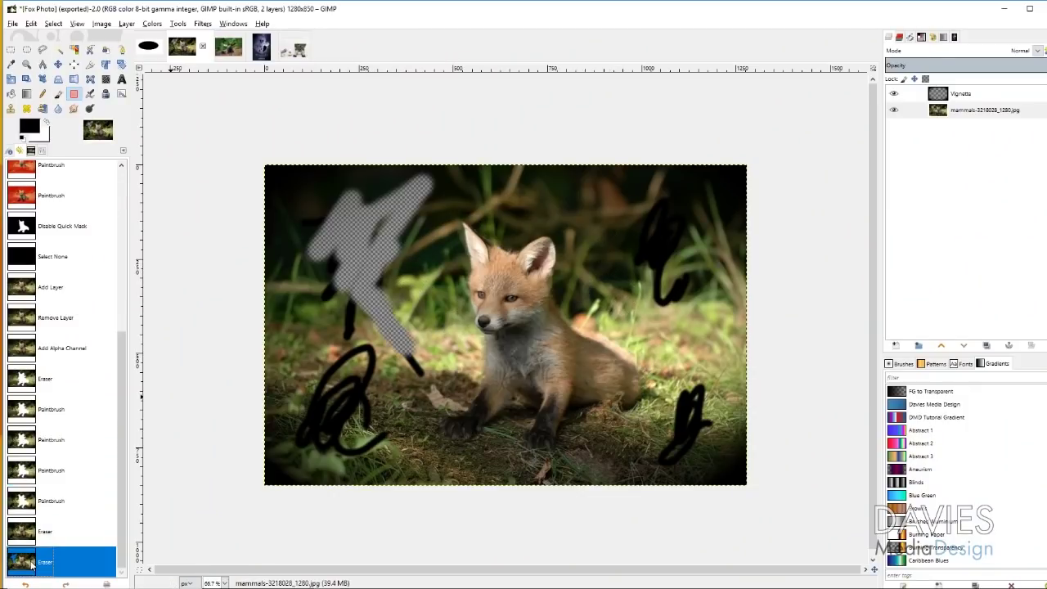
click(36, 530)
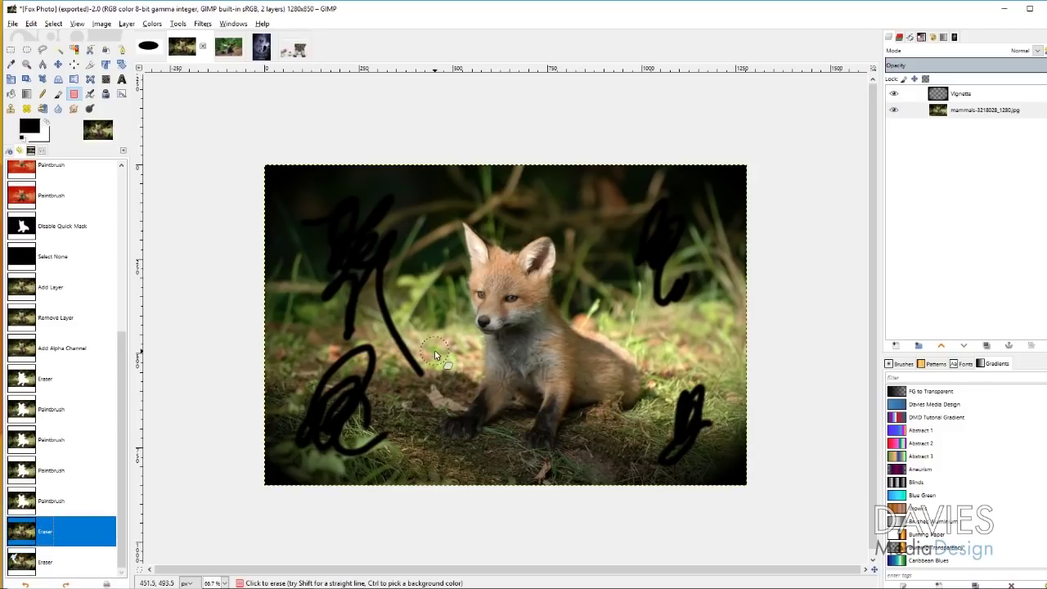
Export the scribbled fox image as Fox Photo2.jpg in the Photos for GIMP Course folder, accepting the JPEG export options
click(13, 25)
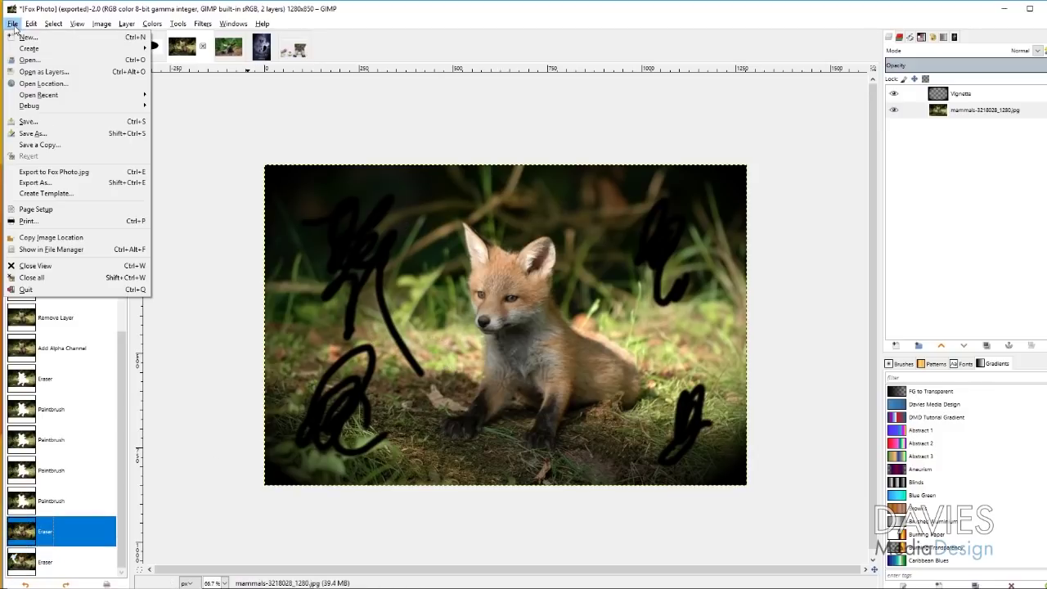
click(67, 184)
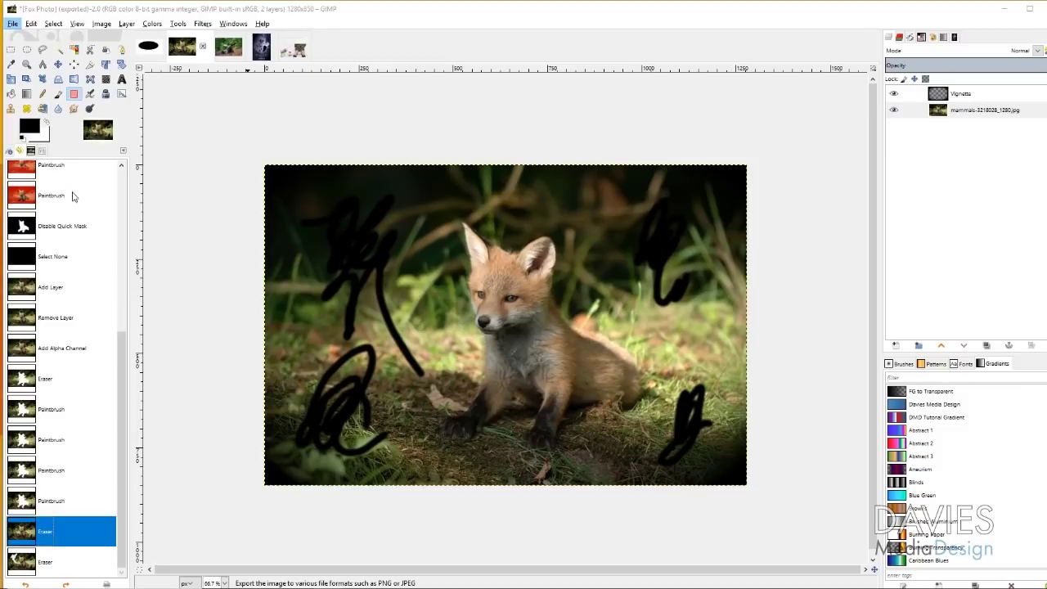
key(Right)
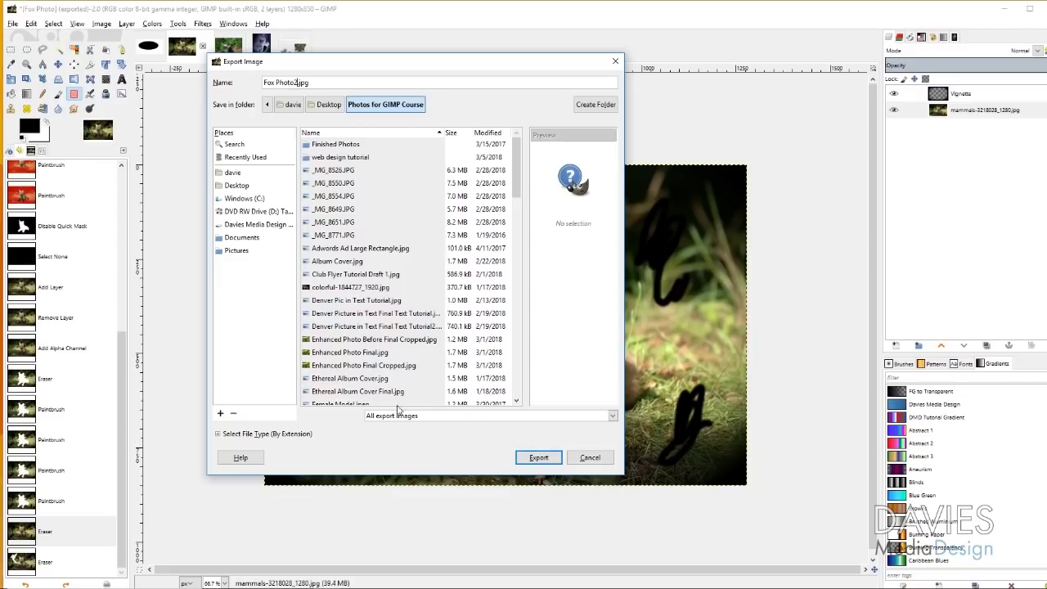
click(532, 458)
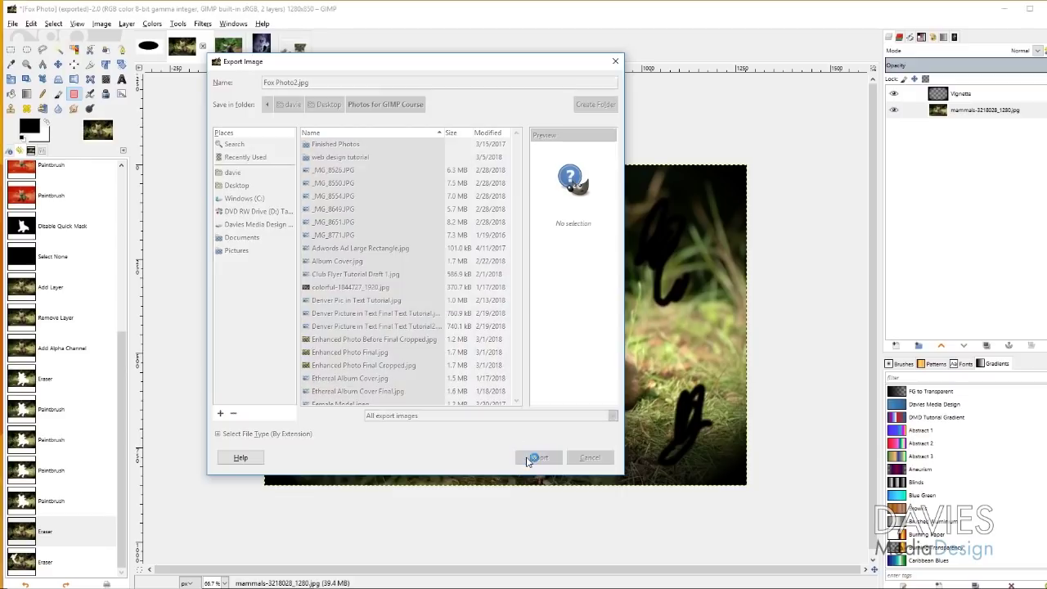
click(525, 372)
Save the layered project as Fox Photo.xcf in the Photos for GIMP Course folder, replacing the existing file
key(ctrl+s)
click(12, 23)
click(25, 133)
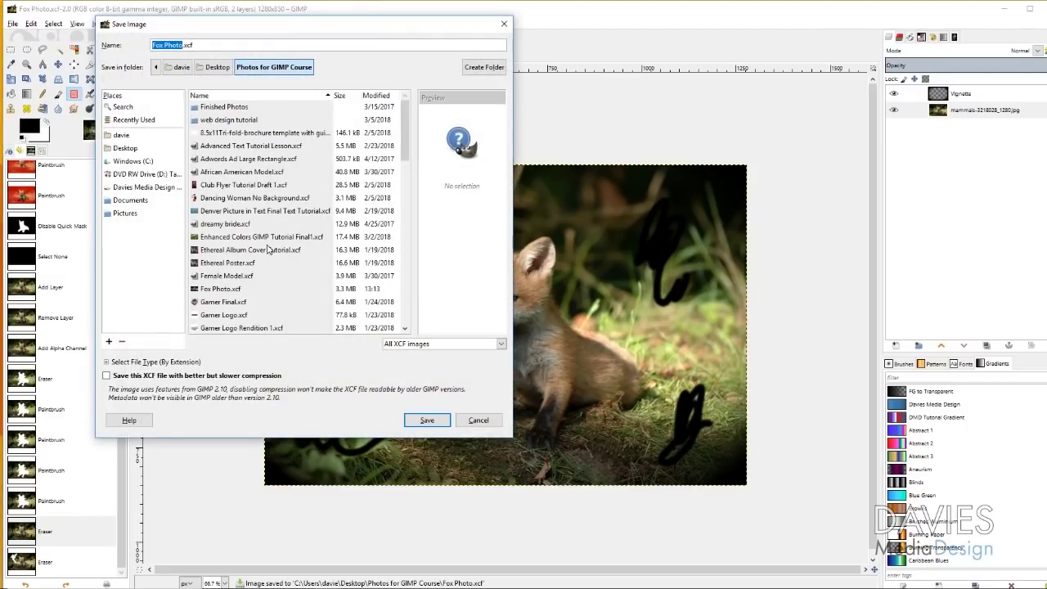
click(424, 419)
click(340, 282)
Open the saved Fox Photo.xcf from the Photos for GIMP Course folder as a separate image
click(13, 23)
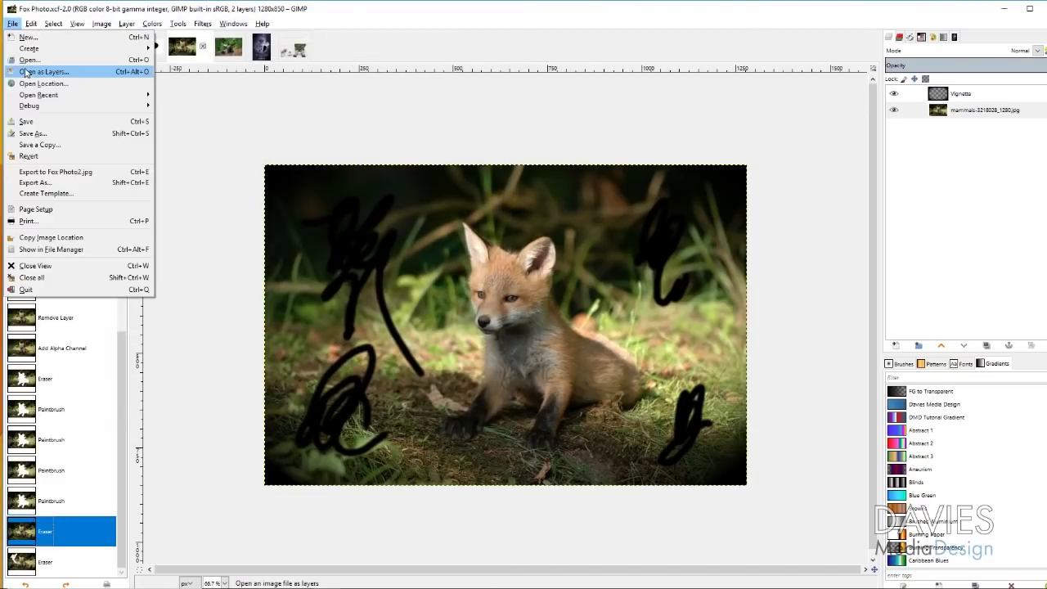
click(147, 44)
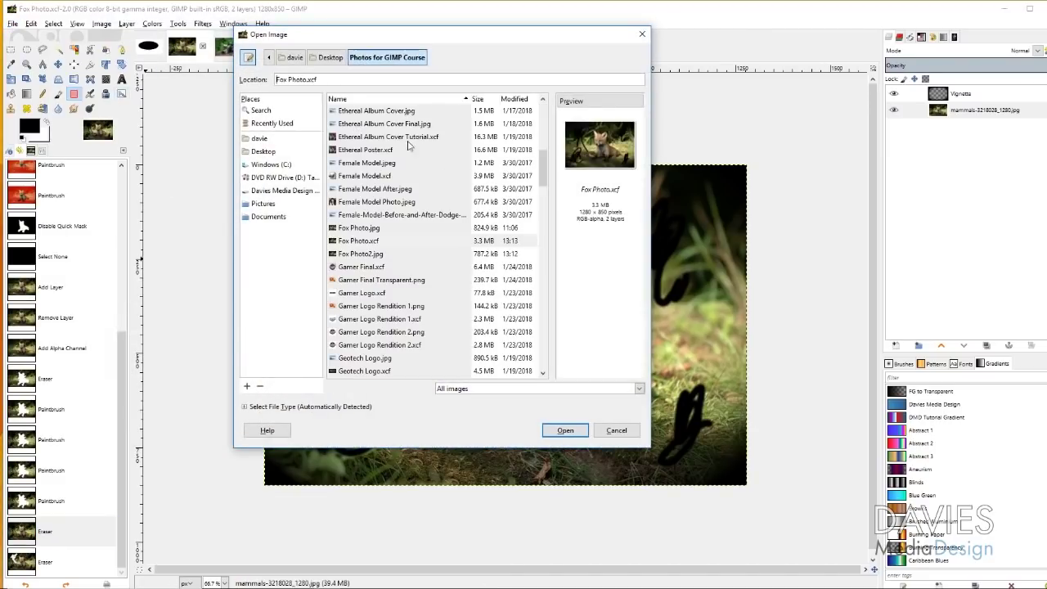
scroll(541, 173, down, 3)
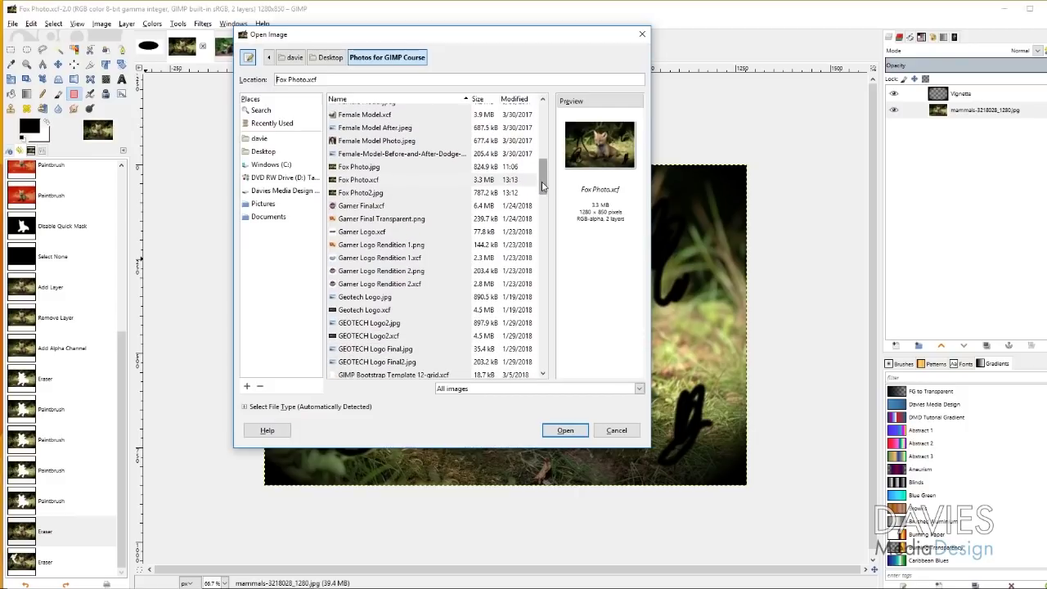
click(369, 193)
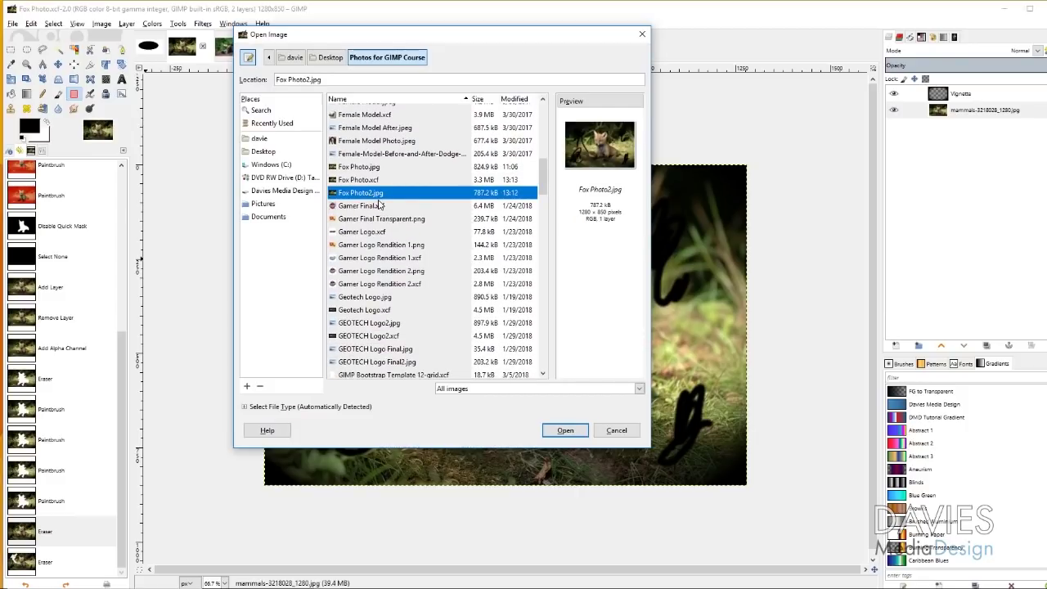
click(380, 185)
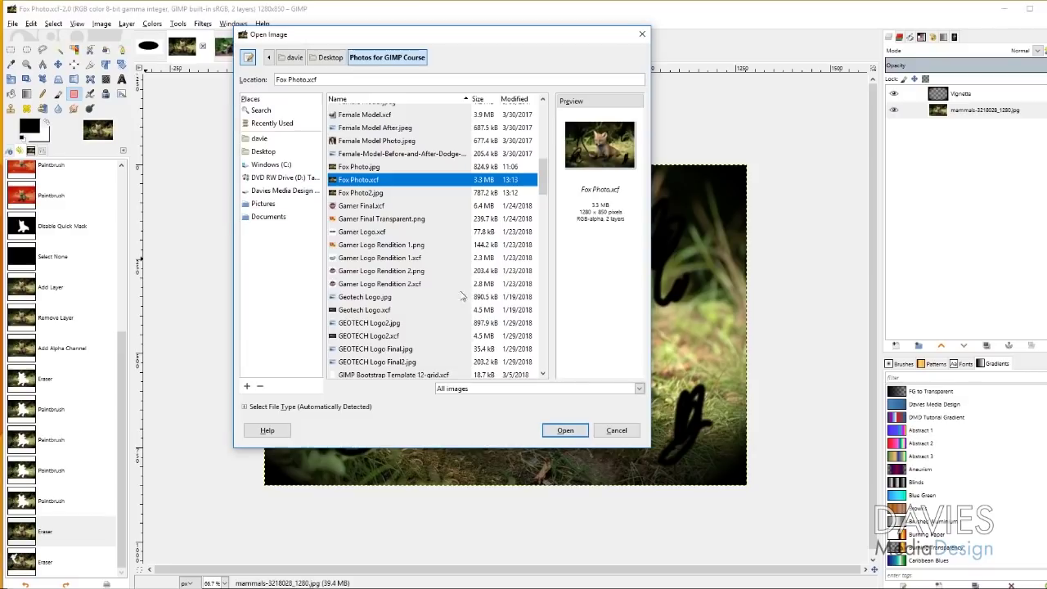
click(565, 431)
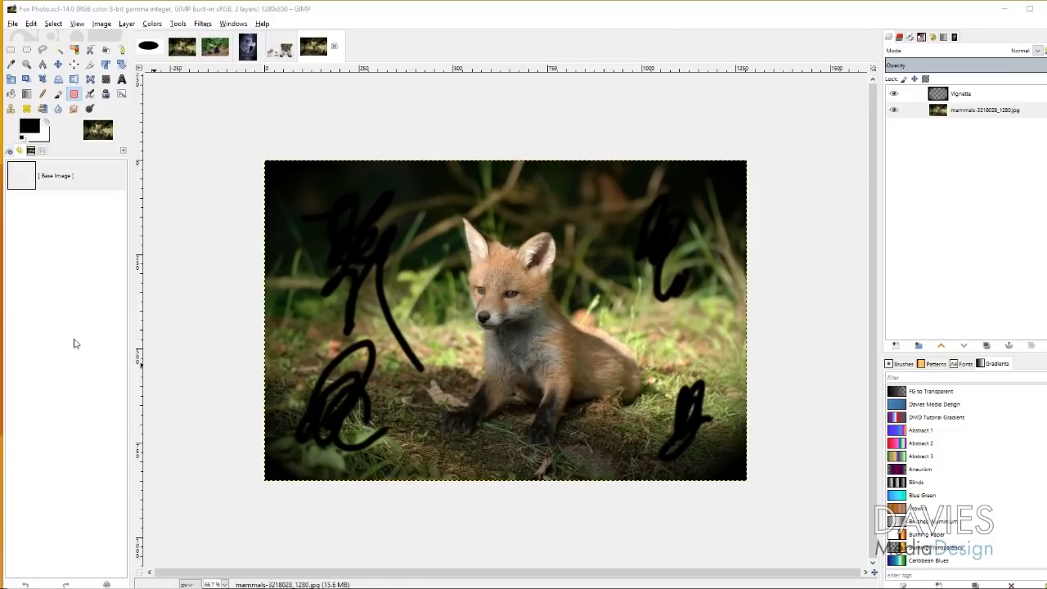
Return to the original fox image and revert its undo history to the Add Layer state from before the erasing and scribbles
click(182, 49)
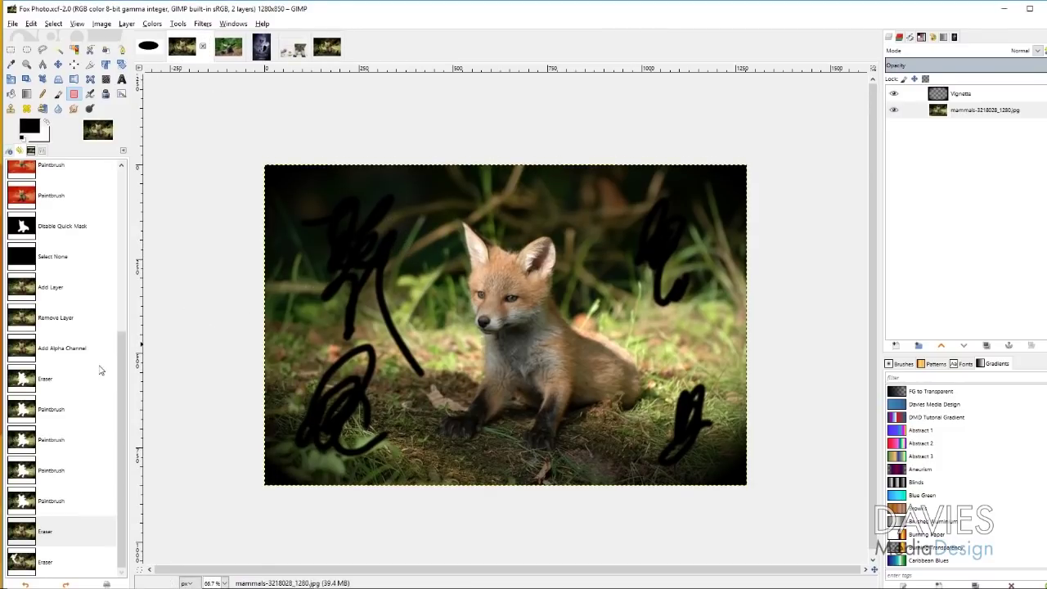
scroll(120, 364, up, 1)
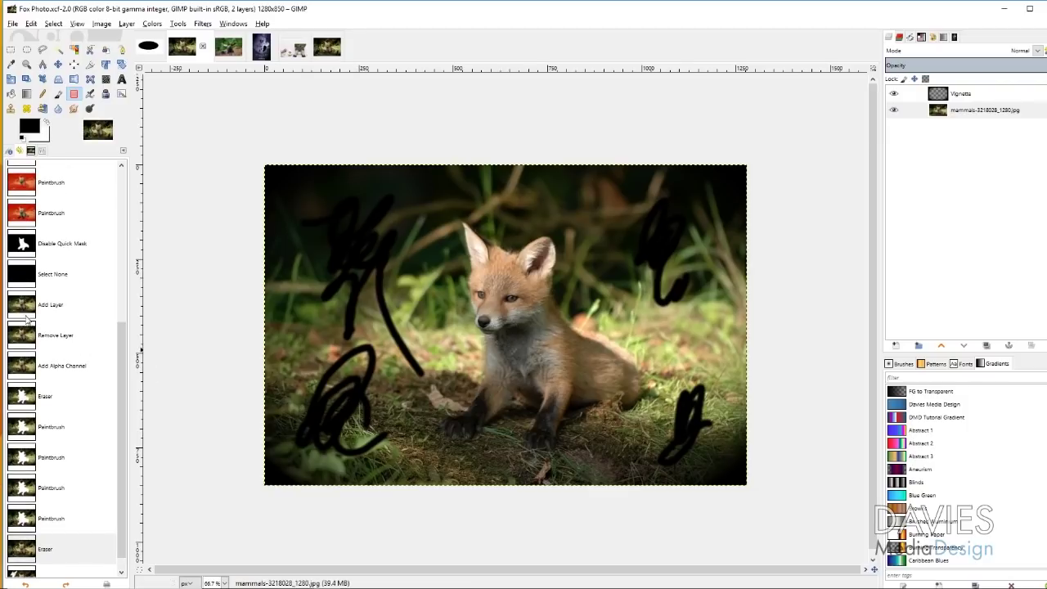
scroll(36, 377, down, 1)
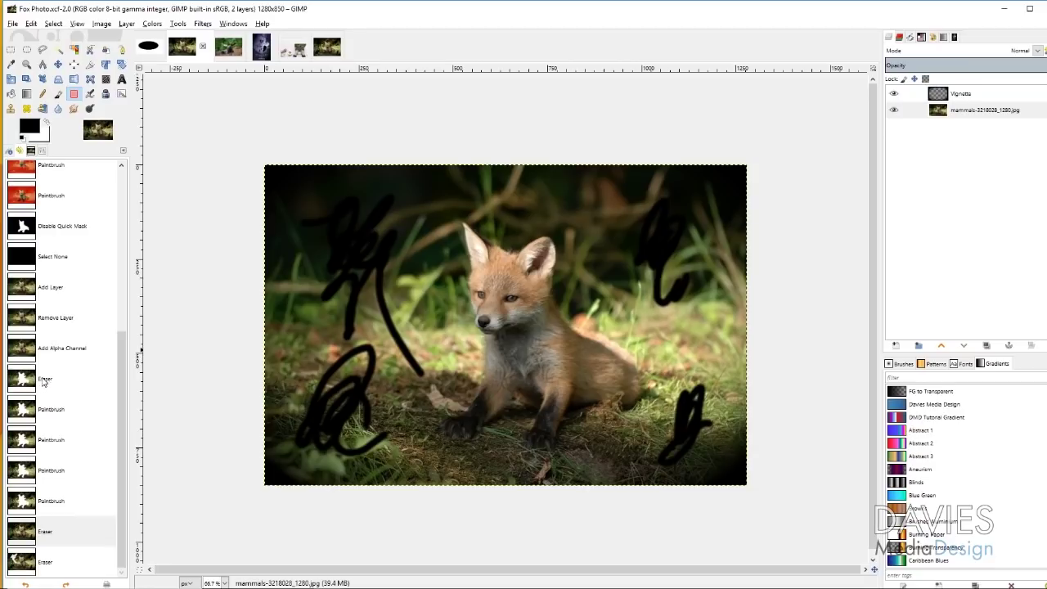
click(30, 348)
click(36, 377)
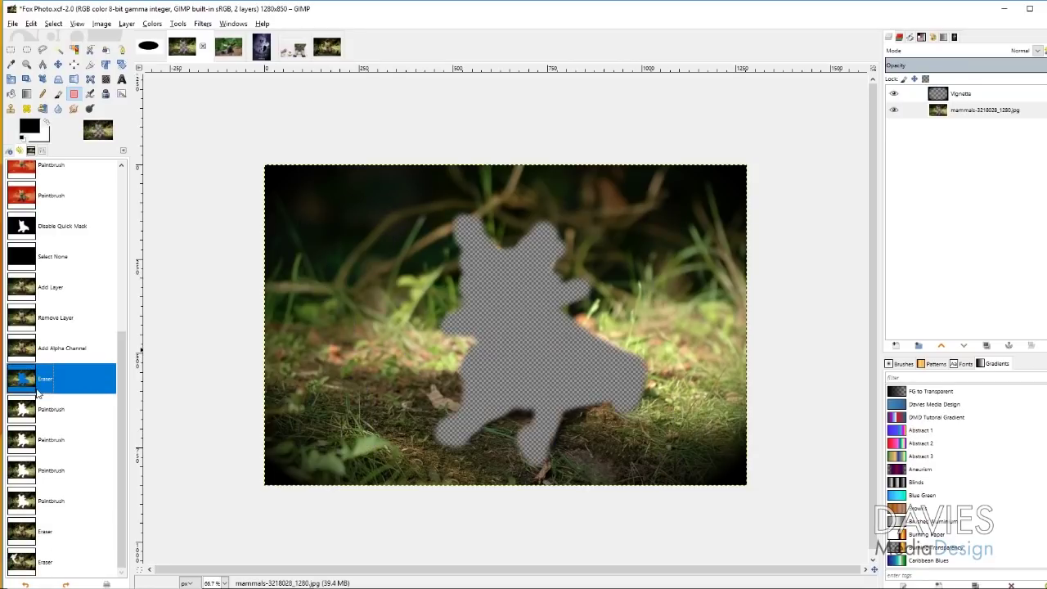
click(36, 442)
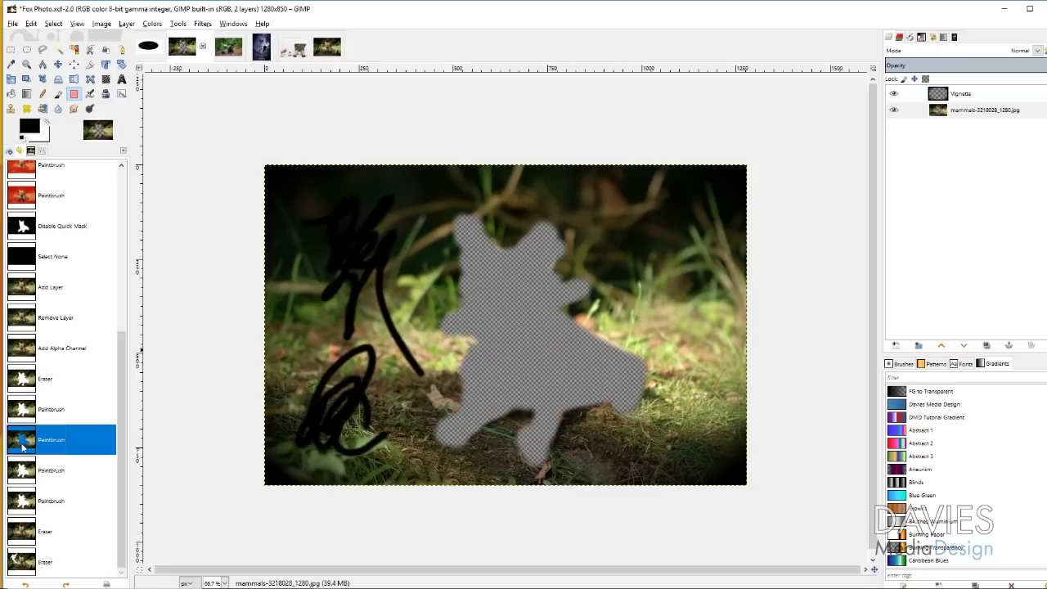
click(18, 286)
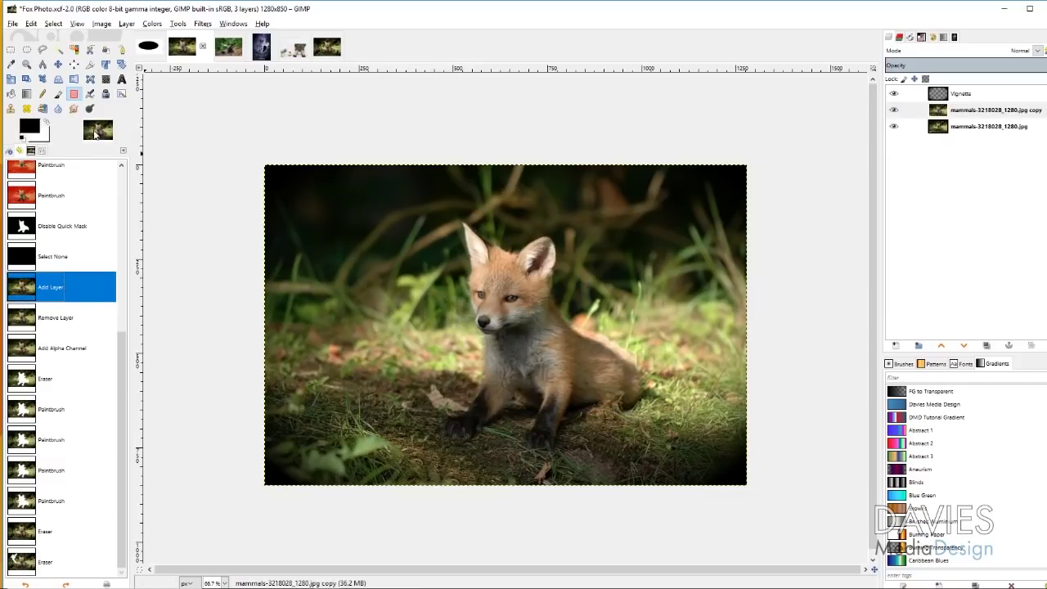
Set a Clone source on the grass beside the fox's face in the clean image, keeping the alignment at Registered
click(12, 108)
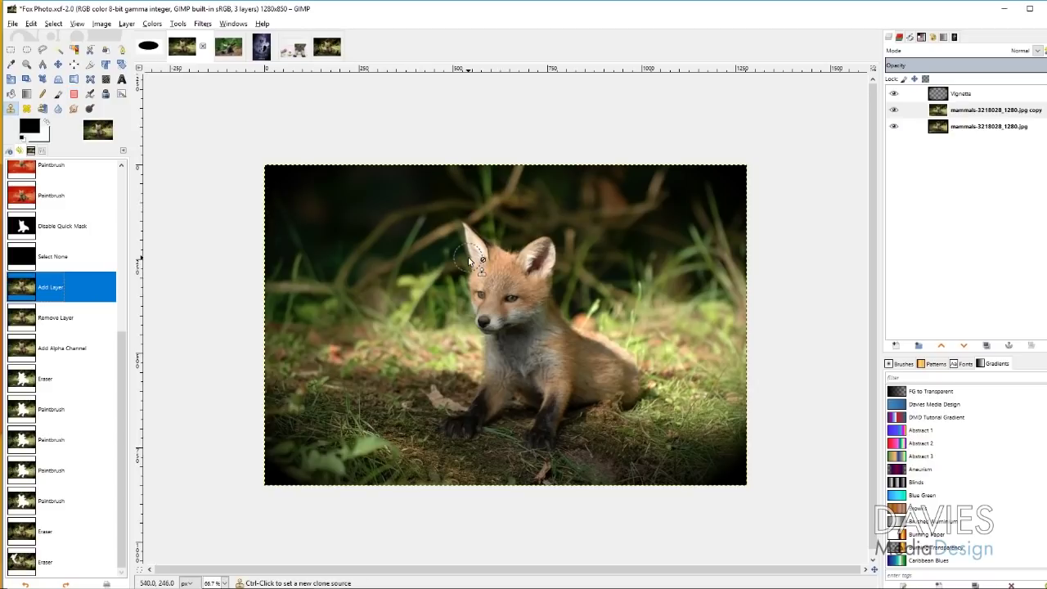
key(ctrl)
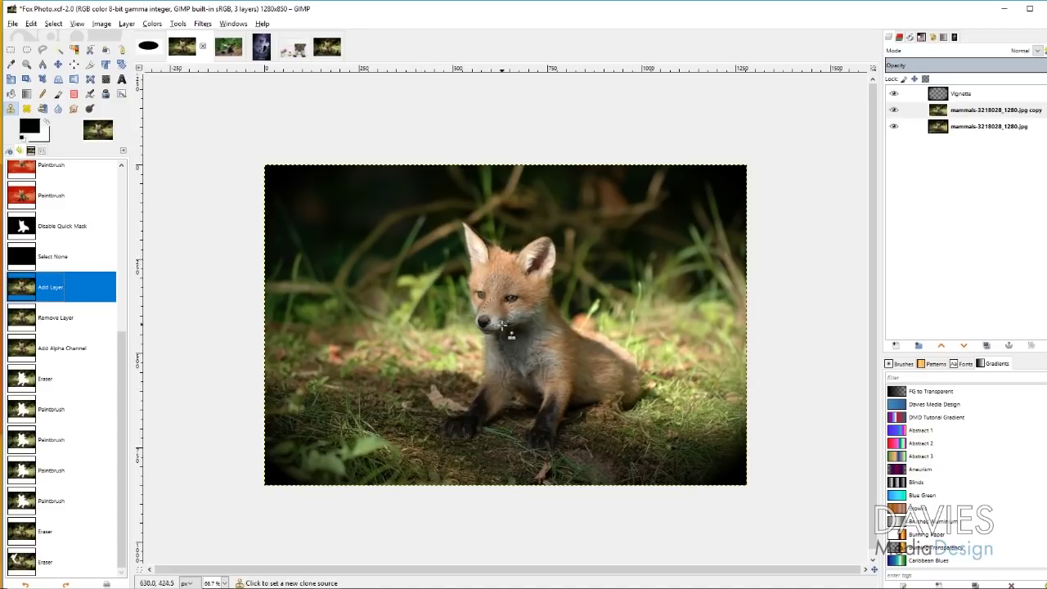
ctrl+click(463, 301)
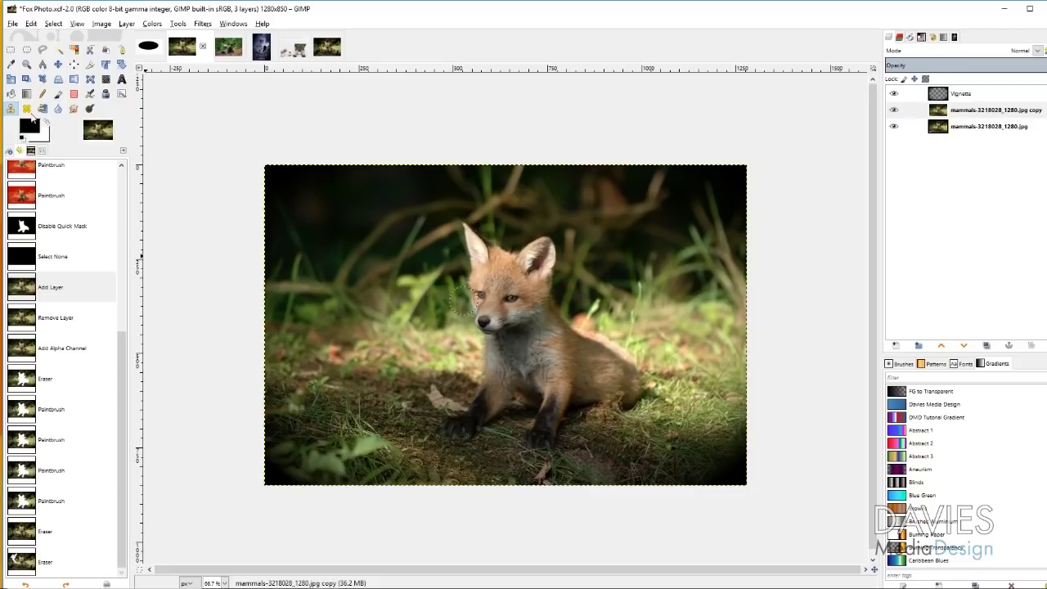
click(19, 151)
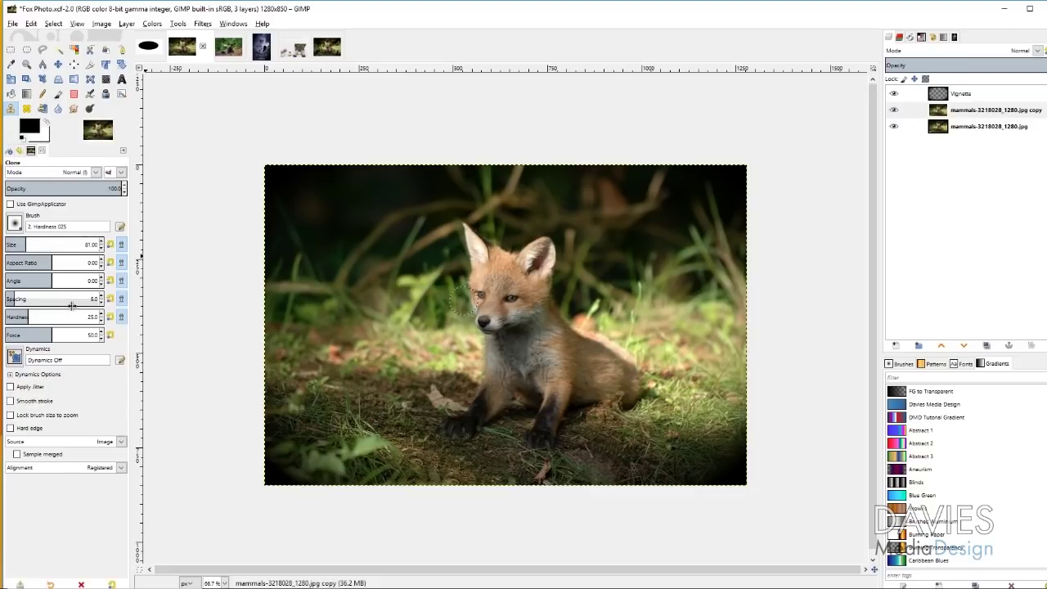
click(49, 472)
click(49, 472)
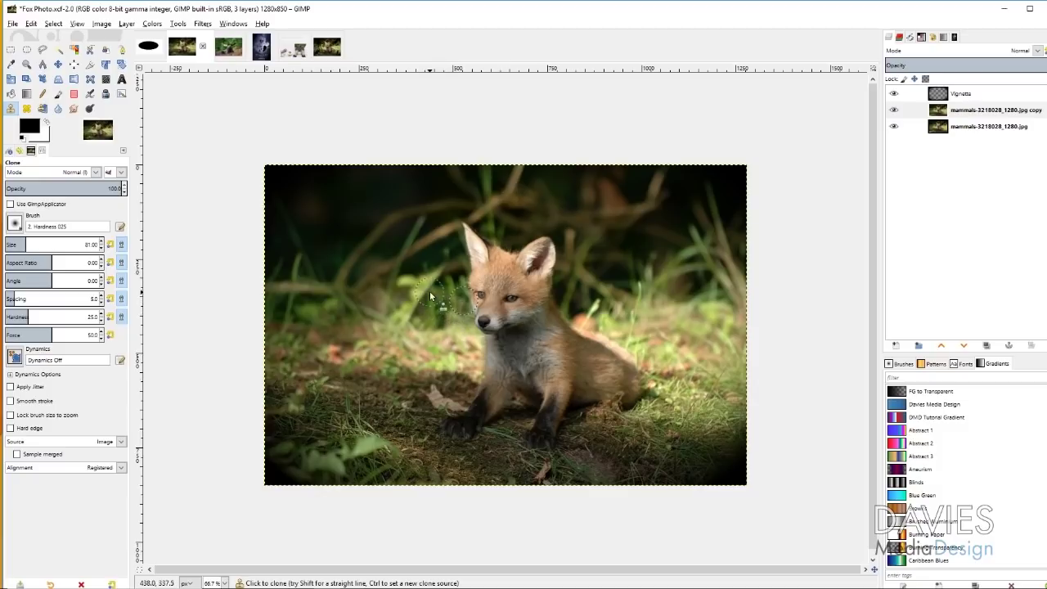
Clone the clean image over the lower-left and upper-right black scribbles in the reopened Fox Photo copy
click(327, 47)
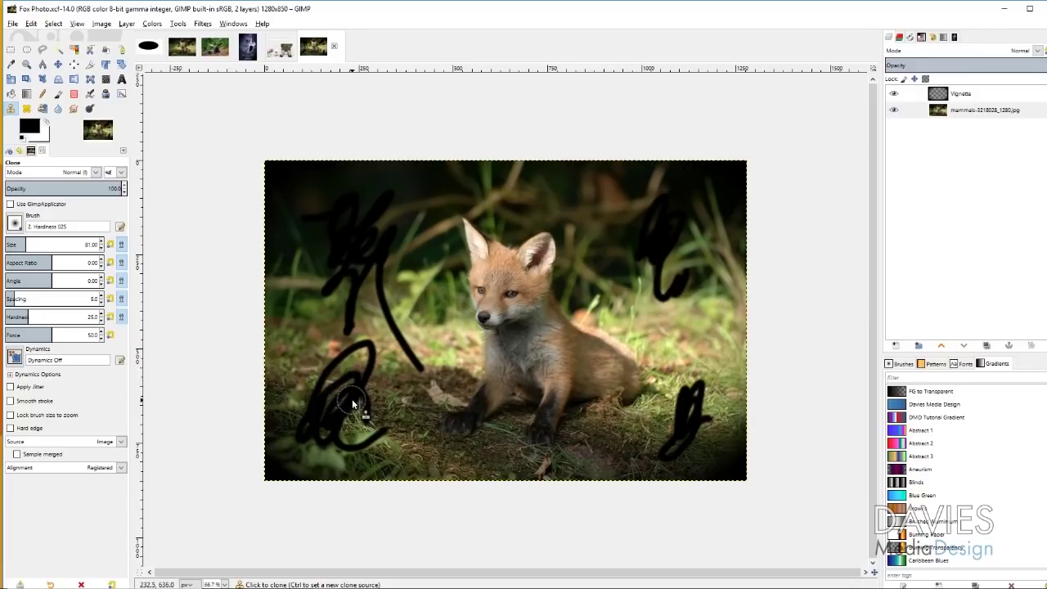
drag(358, 384, 364, 418)
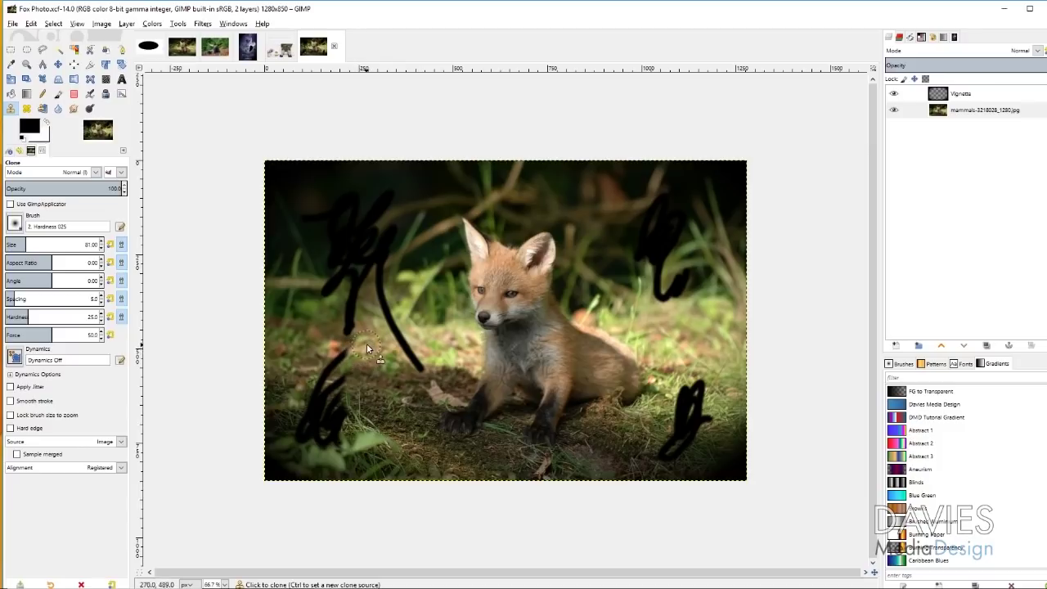
mouse_move(349, 353)
mouse_down()
mouse_move(309, 435)
mouse_move(302, 428)
mouse_move(330, 423)
mouse_up()
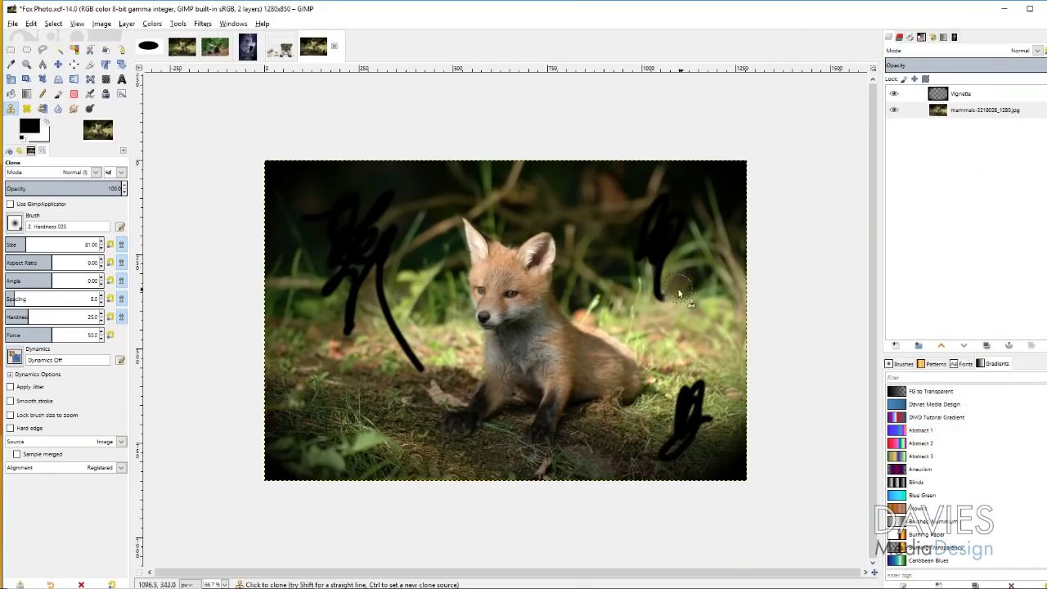
mouse_move(661, 301)
mouse_down()
mouse_move(687, 197)
mouse_move(678, 192)
mouse_move(632, 246)
mouse_move(650, 187)
mouse_move(642, 253)
mouse_up()
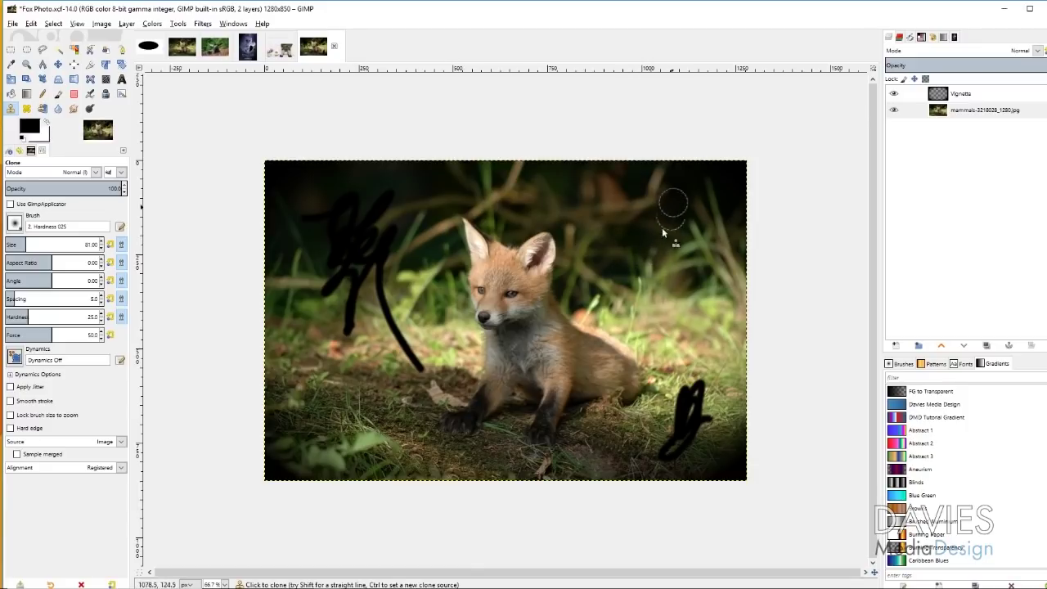
Review the Clone alignment options, compare with the clean image, and clone away the long tail of the upper-left scribble
click(86, 470)
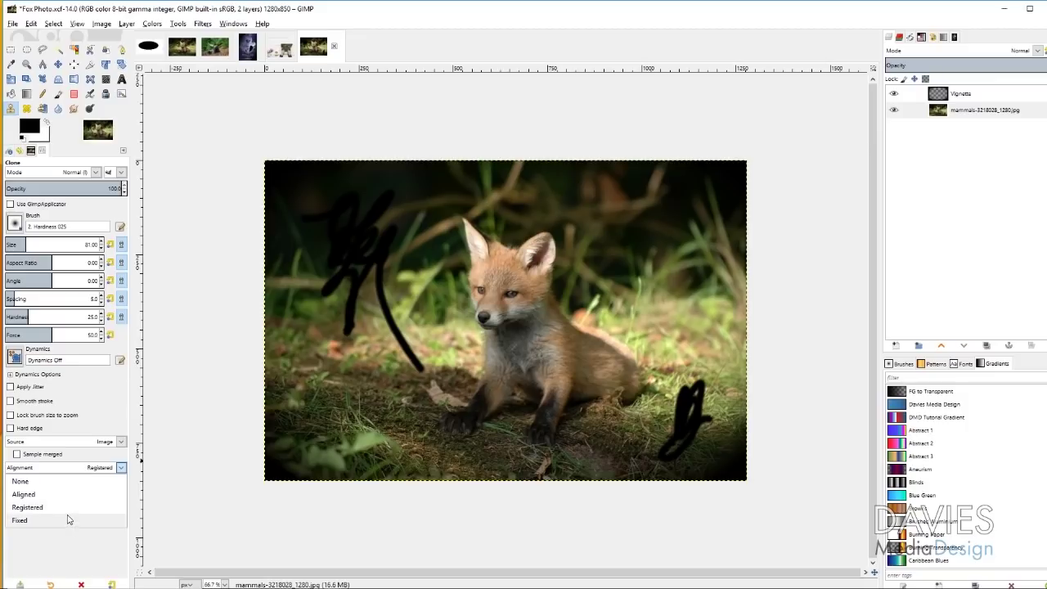
click(72, 470)
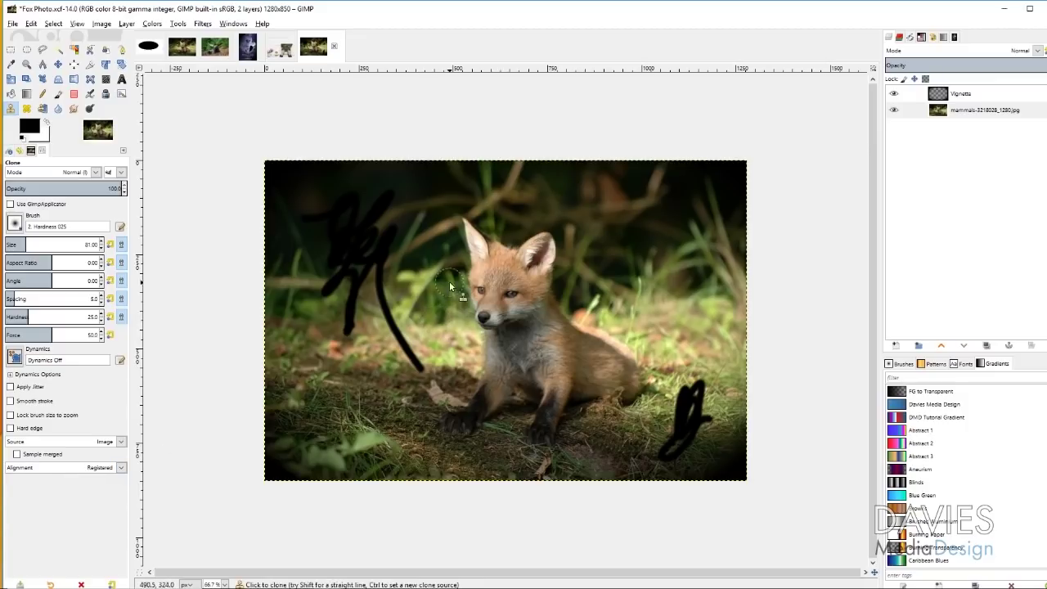
click(179, 53)
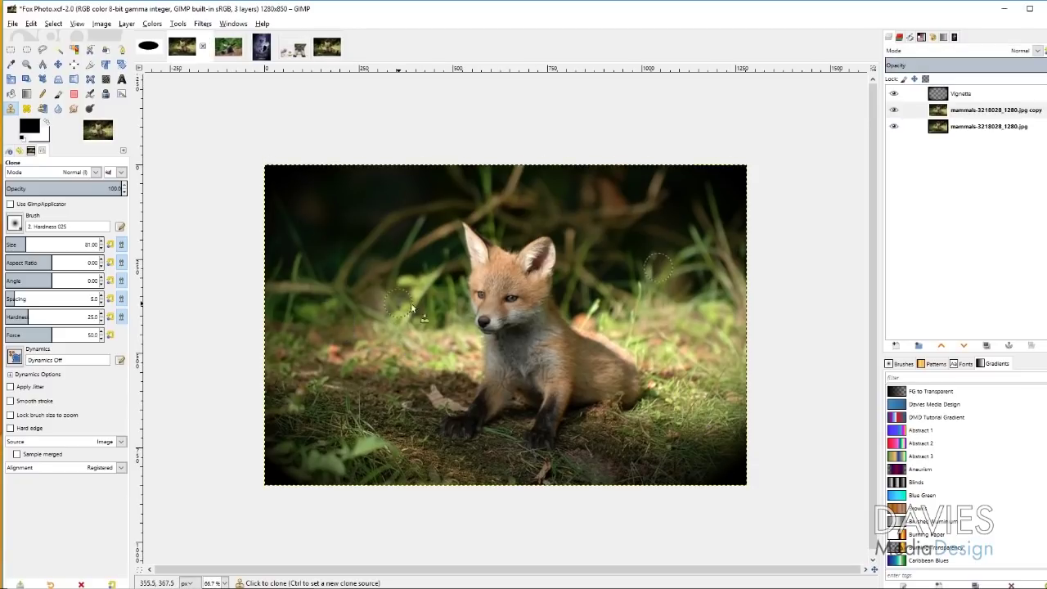
click(326, 47)
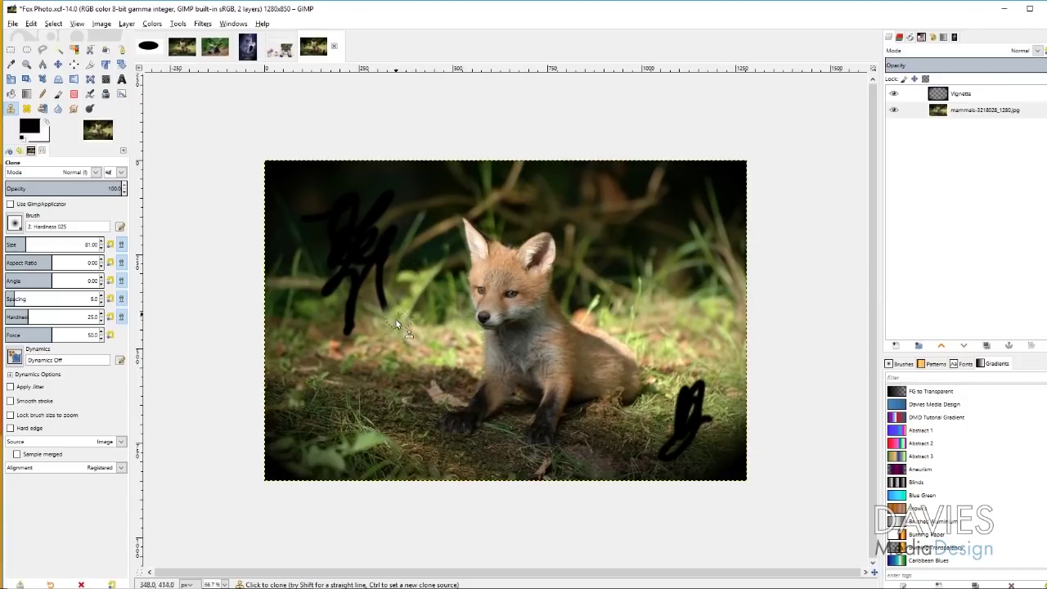
key(alt+1)
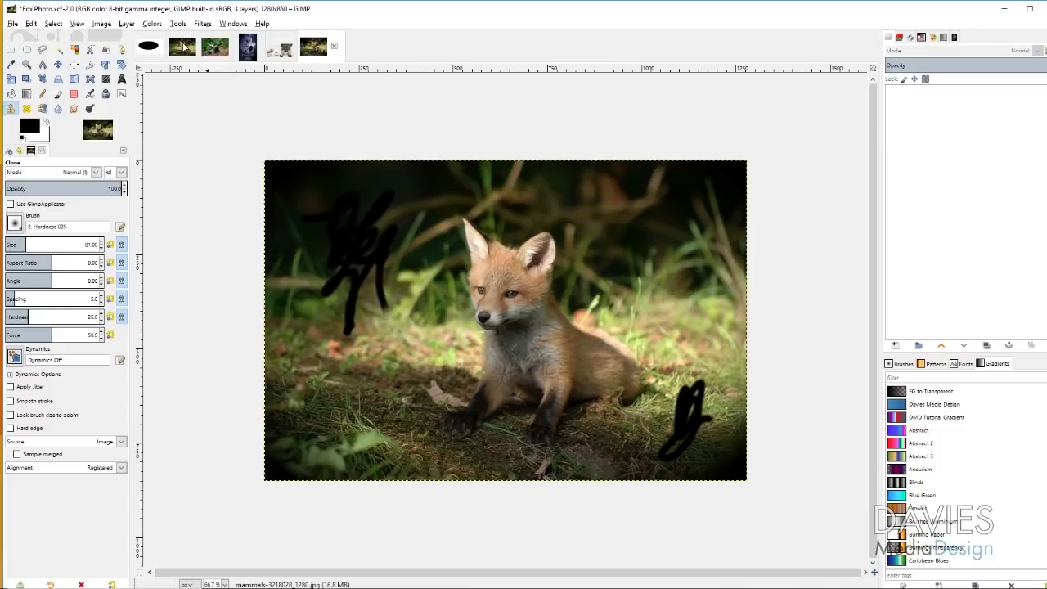